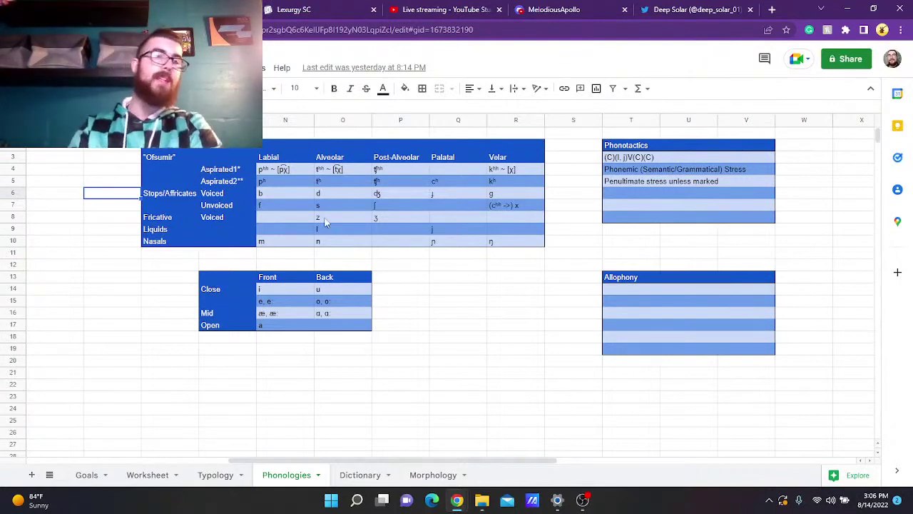
- Change the language name heading of the modern consonant chart to "Ofsugitxi"
click(182, 160)
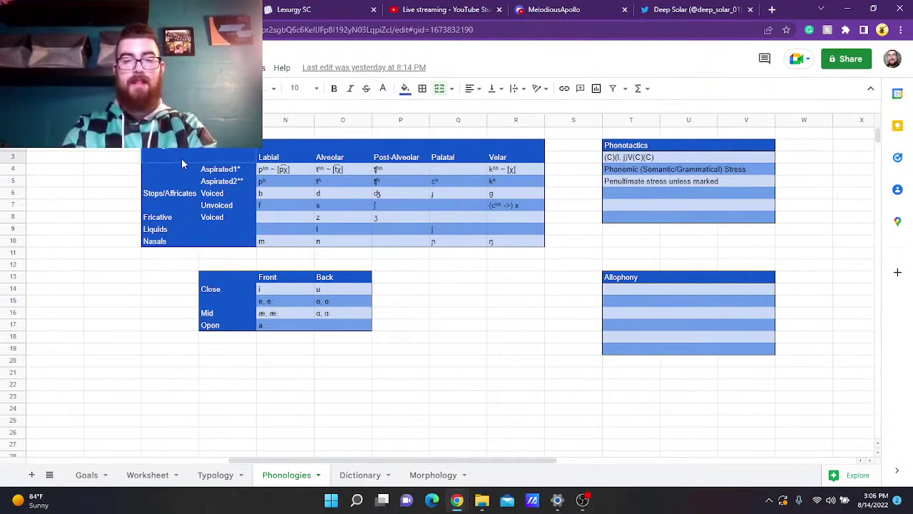
click(455, 284)
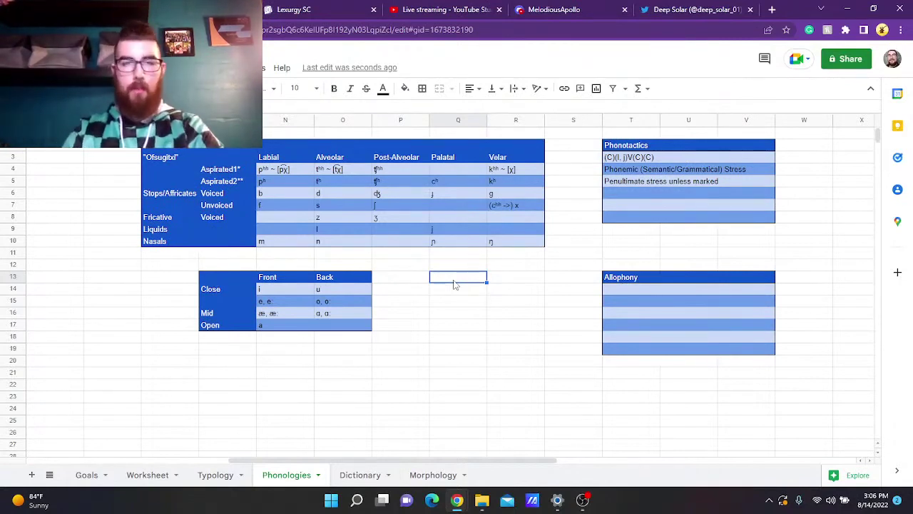
- Add vowel class notes beside the modern vowel chart: "H: i a u" in Q13 and "M: e a o" in Q14
text(h)
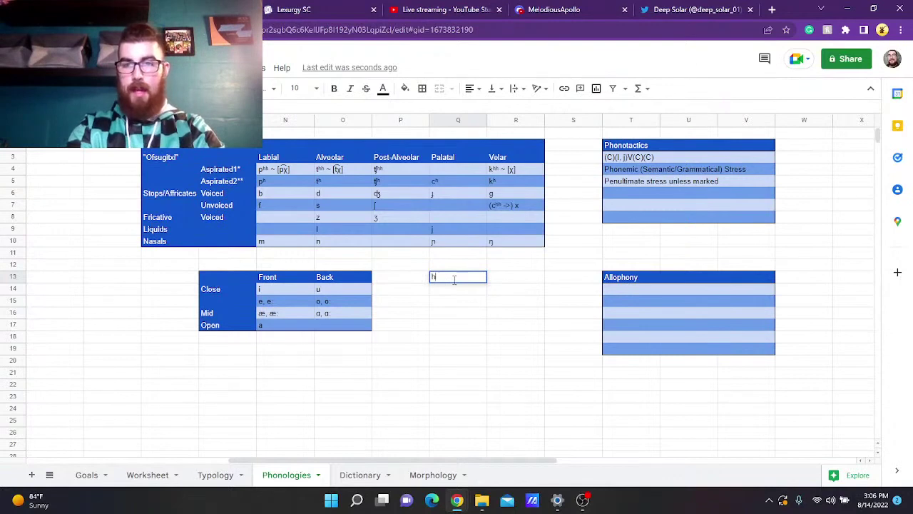
text(i)
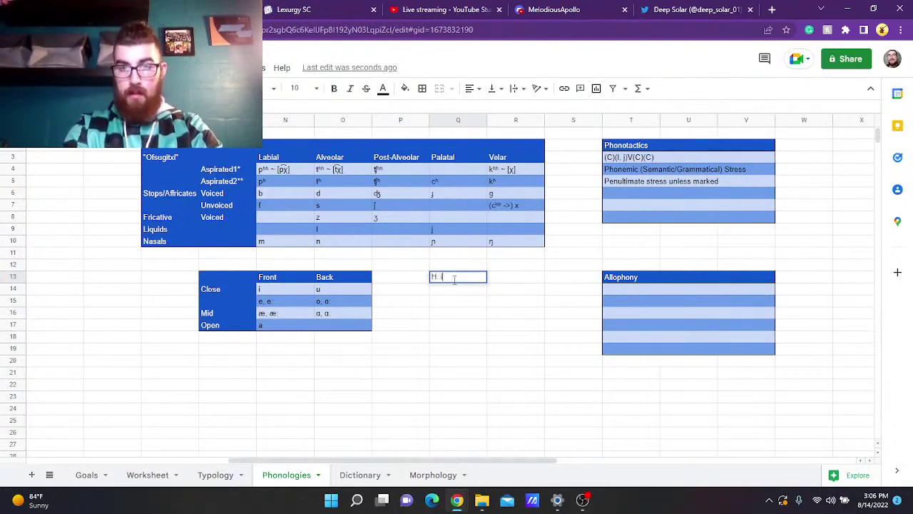
text( i a a)
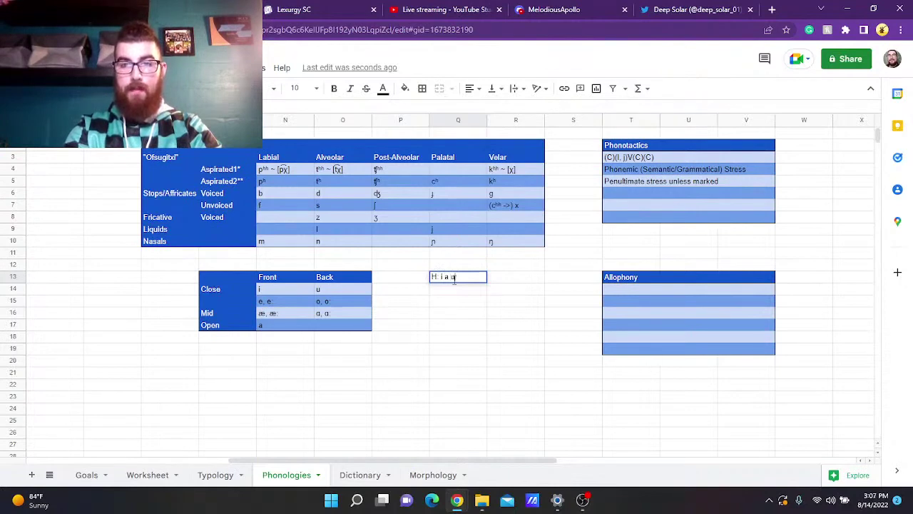
key(Return)
text(M)
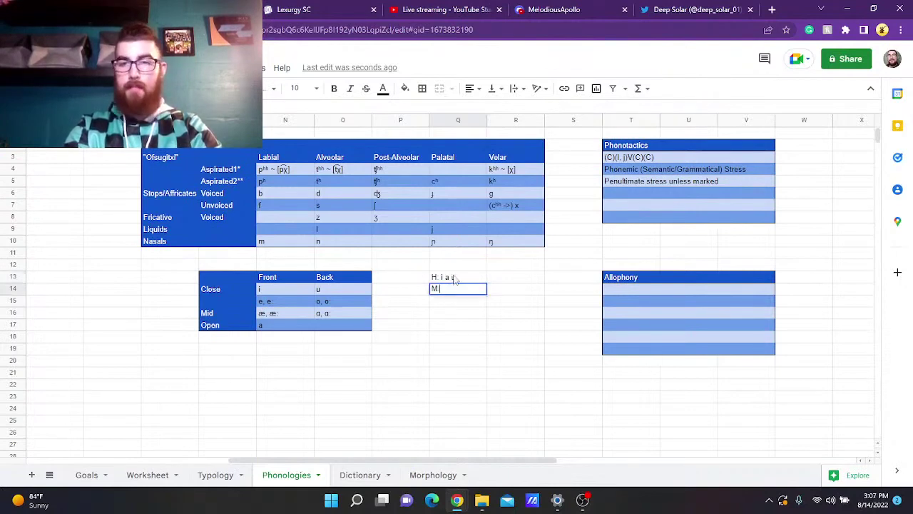
text(: ea)
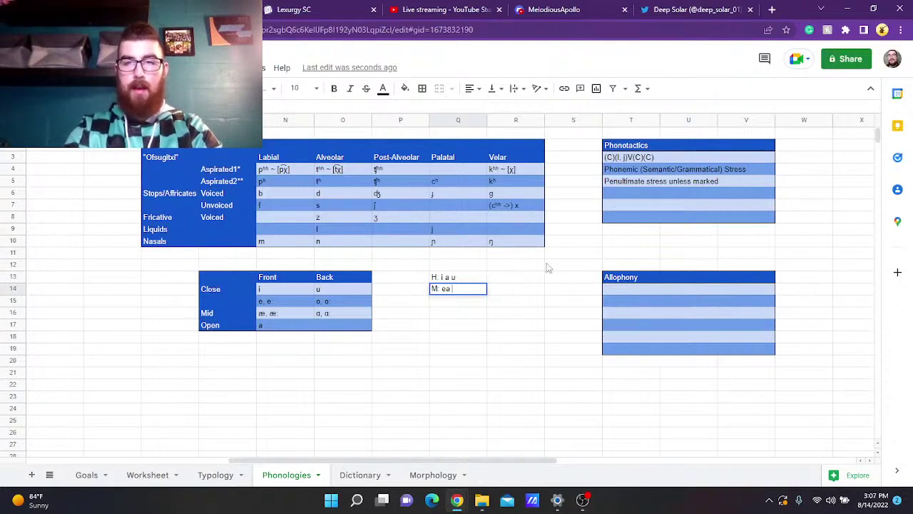
key(BackSpace)
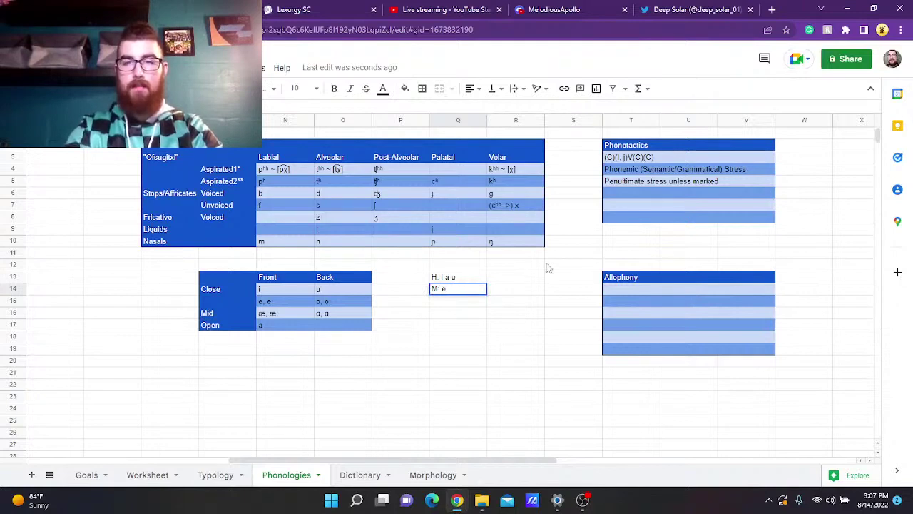
text(a o)
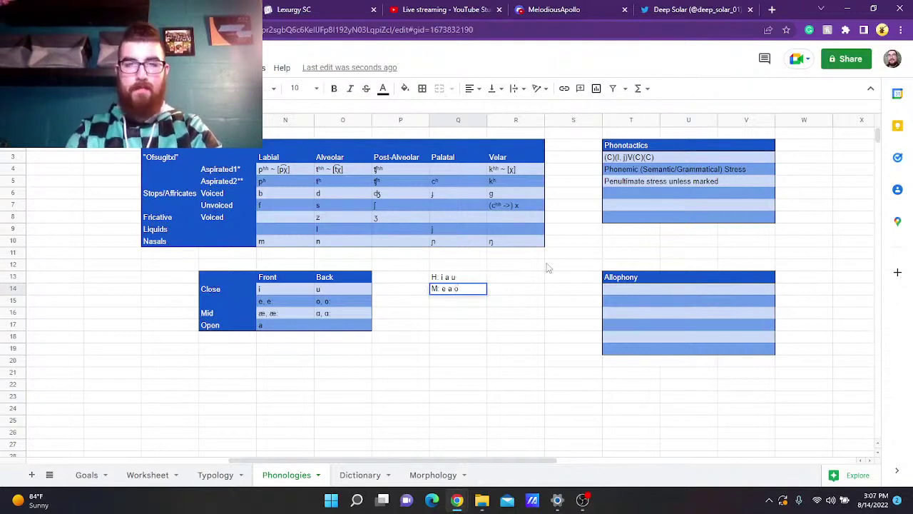
click(484, 350)
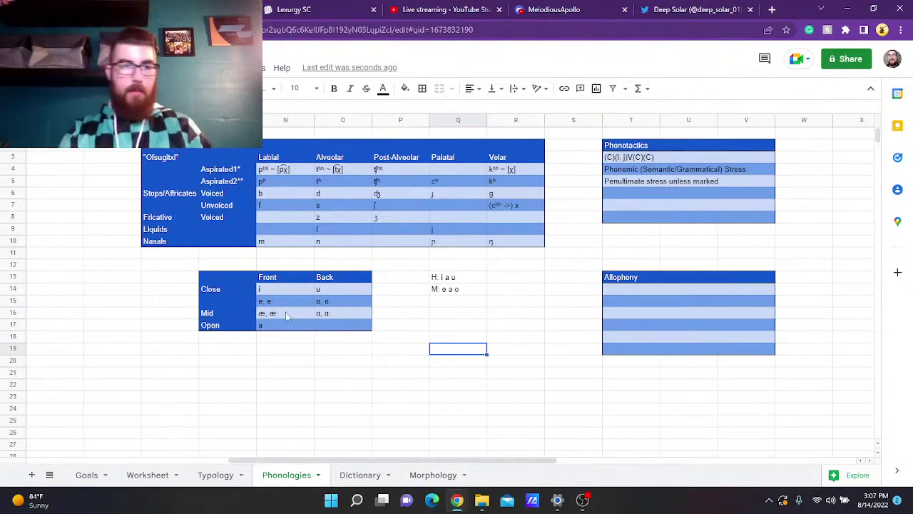
- Examine the æ and ɑ vowels in the modern vowel chart and compare them with the proto-language phonology charts
drag(289, 317, 325, 314)
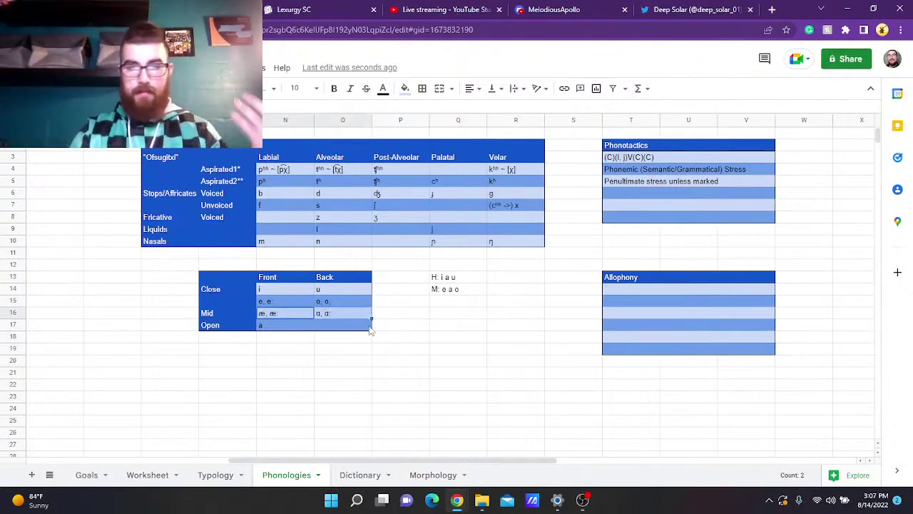
scroll(439, 301, left, 5)
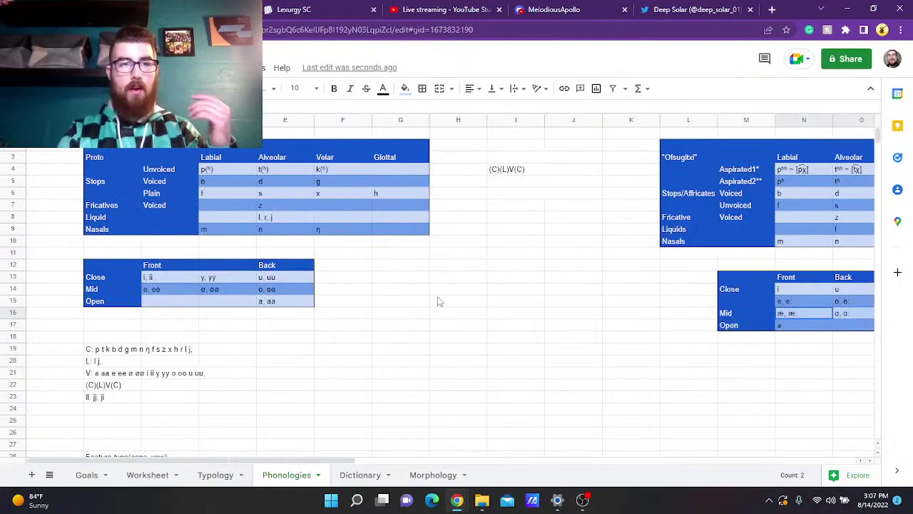
scroll(569, 266, right, 5)
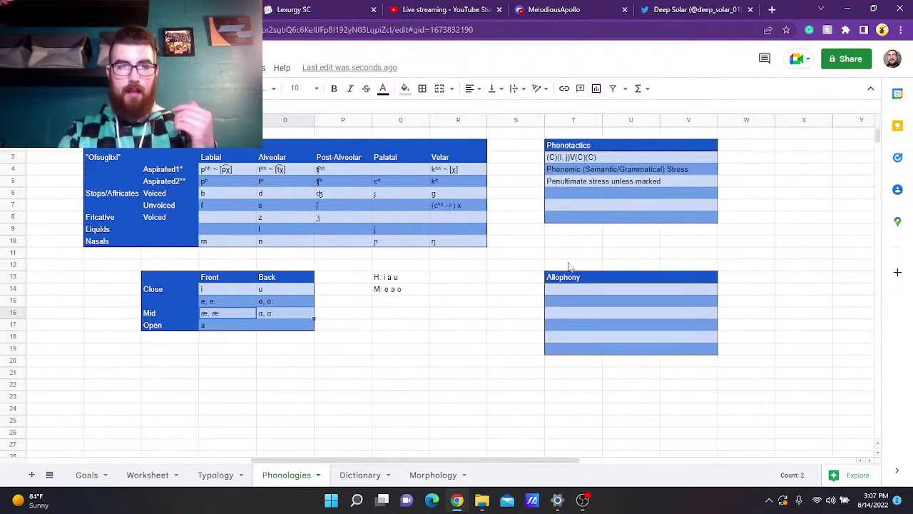
- Examine the Morphology sheet's case endings, close-vowel and mid-vowel verb conjugations, and person marking table
click(433, 475)
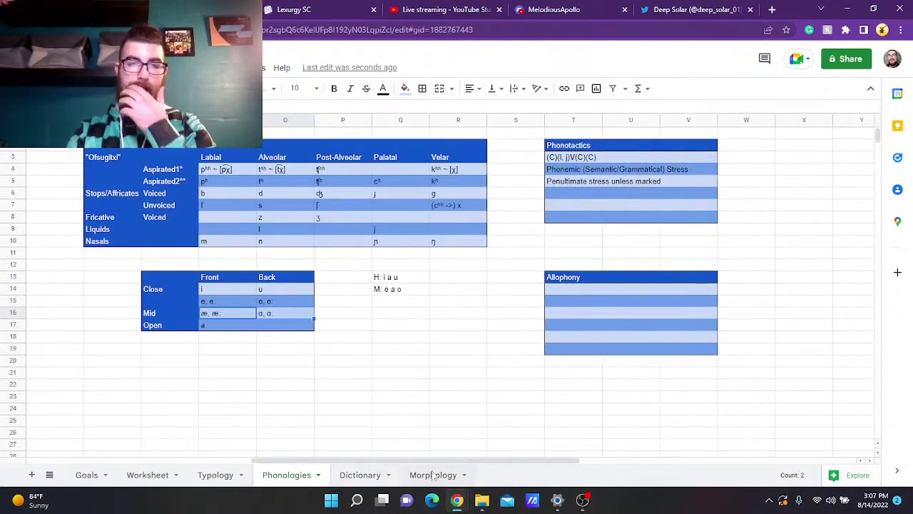
scroll(661, 321, right, 3)
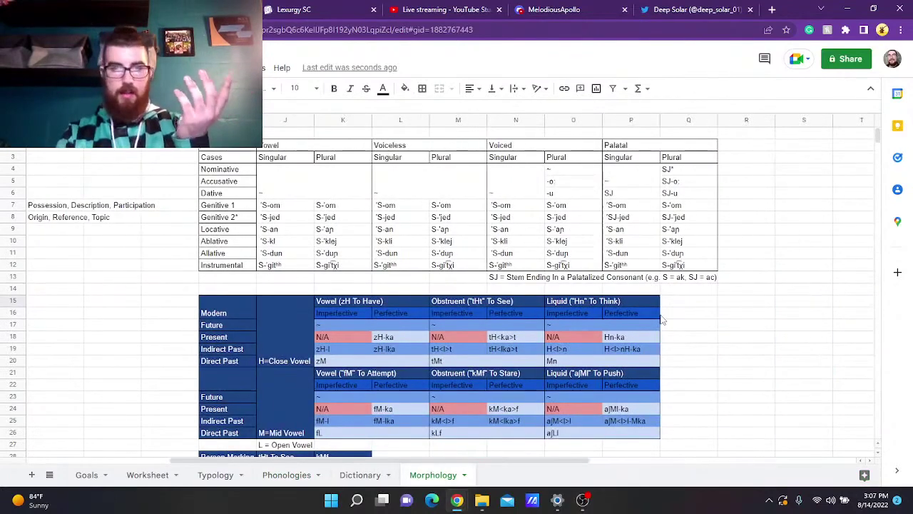
scroll(662, 321, down, 3)
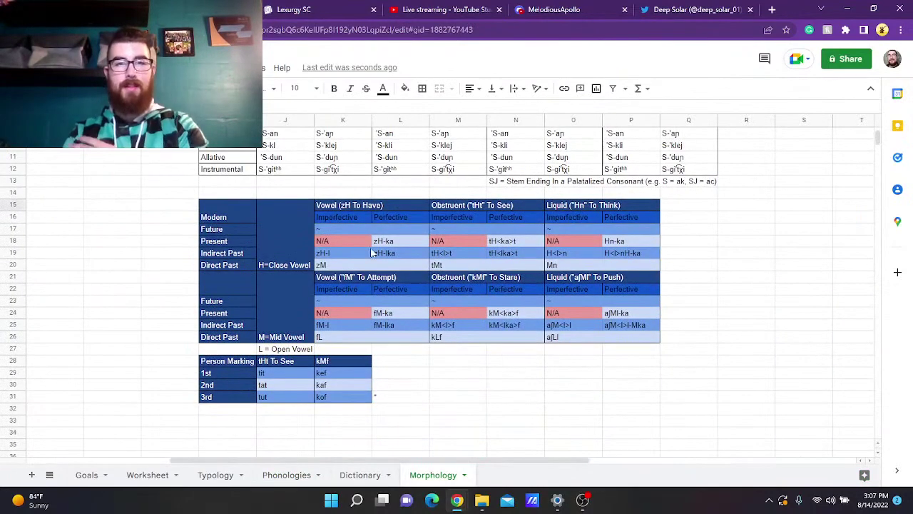
click(295, 312)
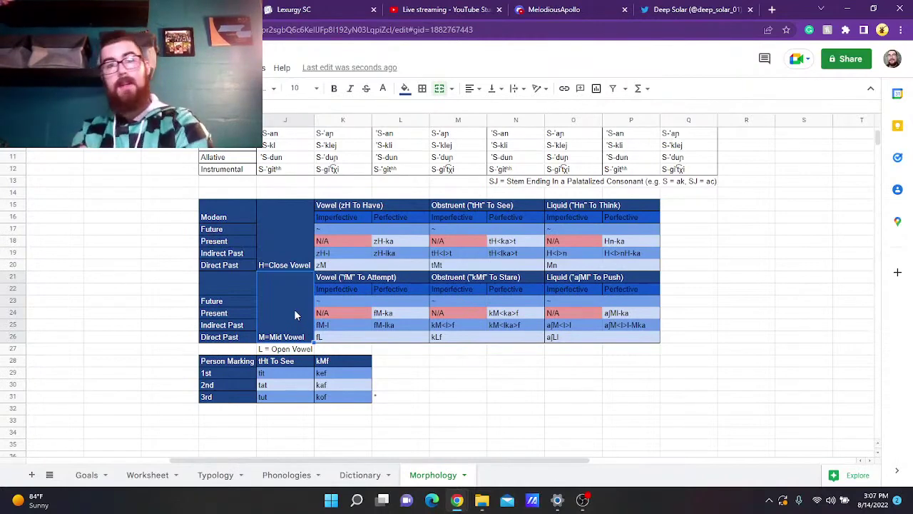
scroll(296, 315, up, 2)
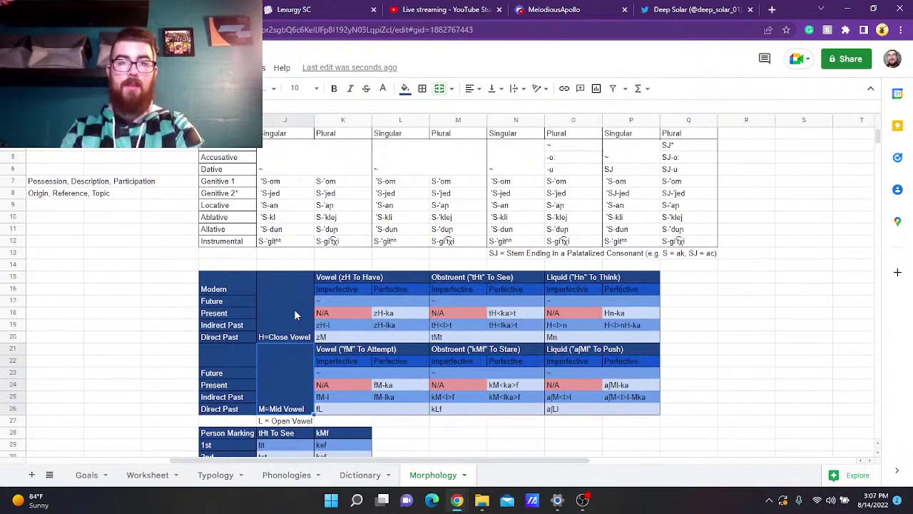
scroll(296, 314, down, 2)
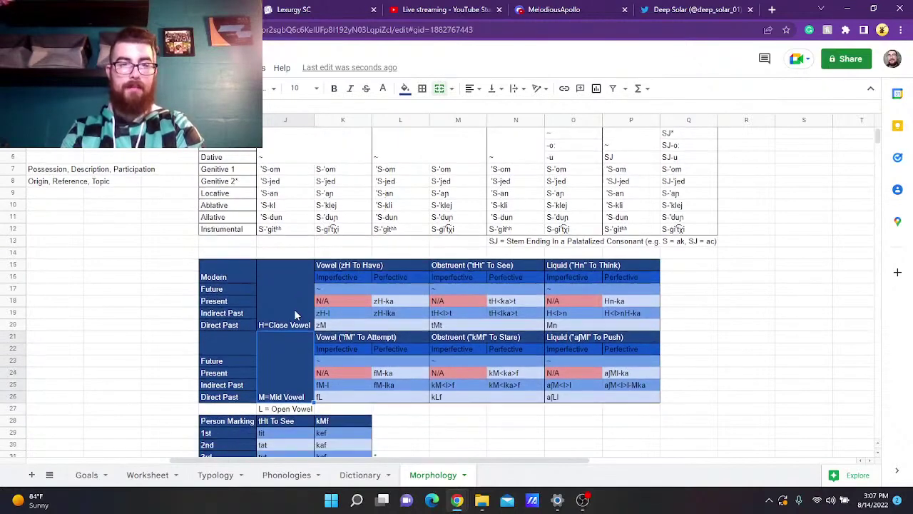
drag(284, 388, 341, 408)
scroll(292, 322, up, 2)
scroll(292, 323, up, 1)
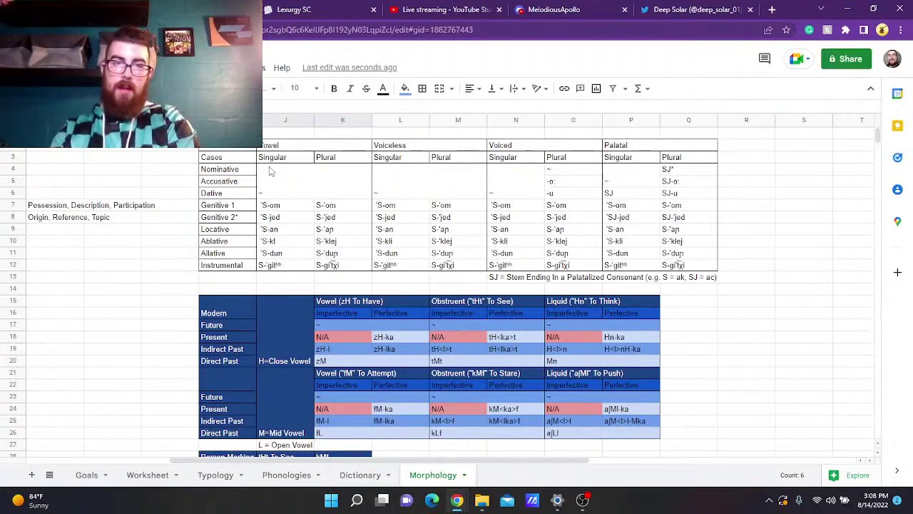
- Open the Typology sheet and move it directly after Phonologies in the sheet order
drag(244, 480, 310, 340)
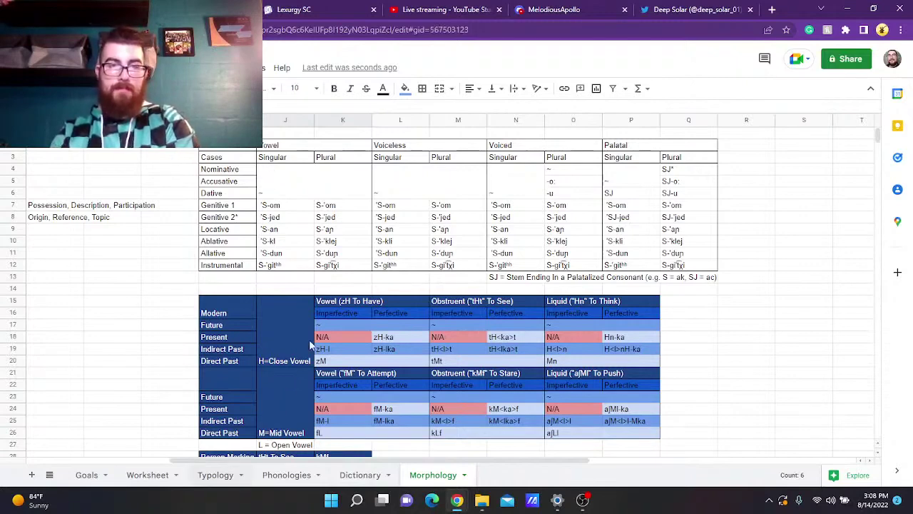
scroll(414, 367, up, 2)
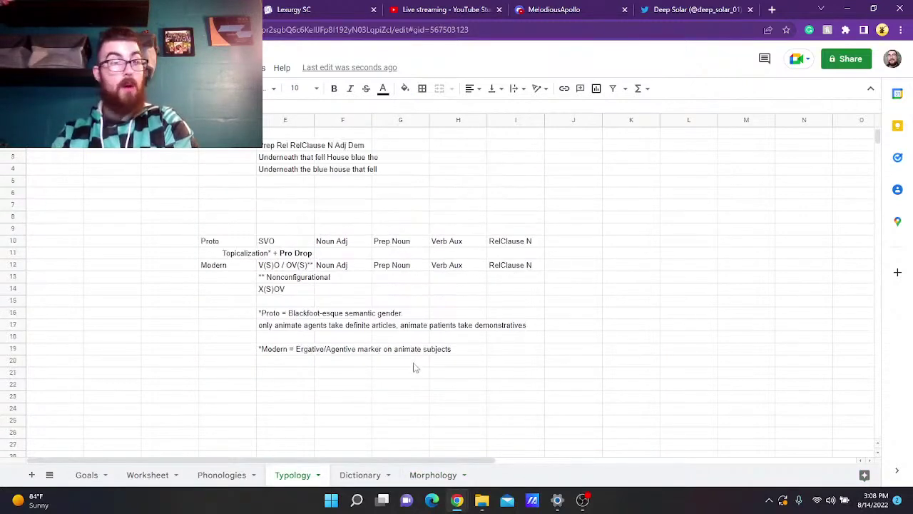
- Extend the grammatical number note in the Goals sheet to read "No gramatical number for subject marking"
click(86, 475)
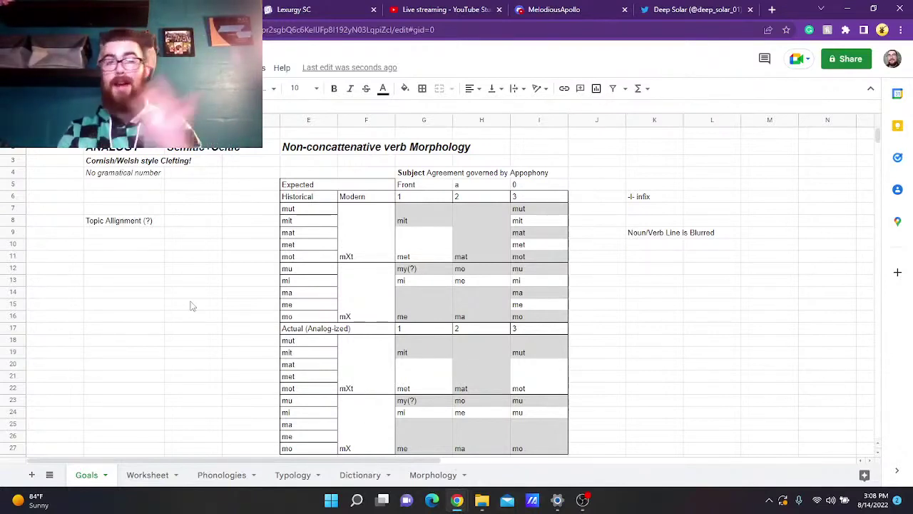
click(134, 172)
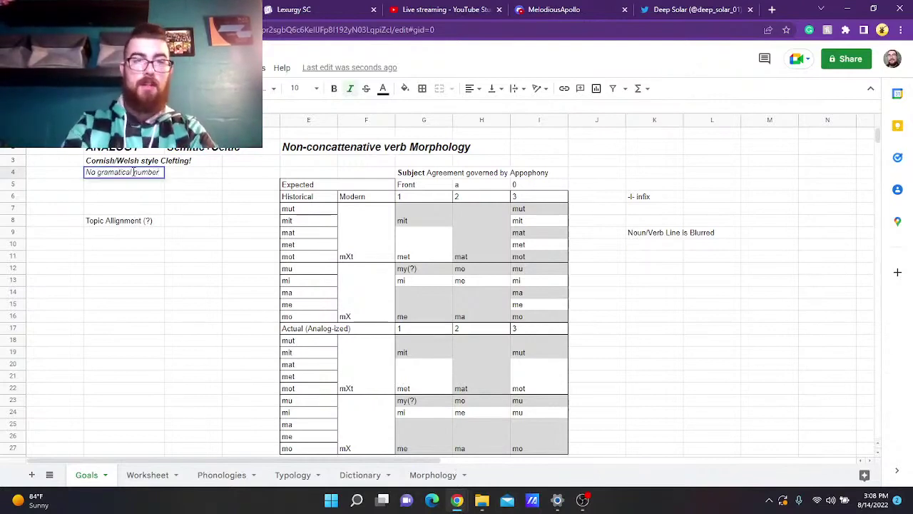
text(s)
text(for )
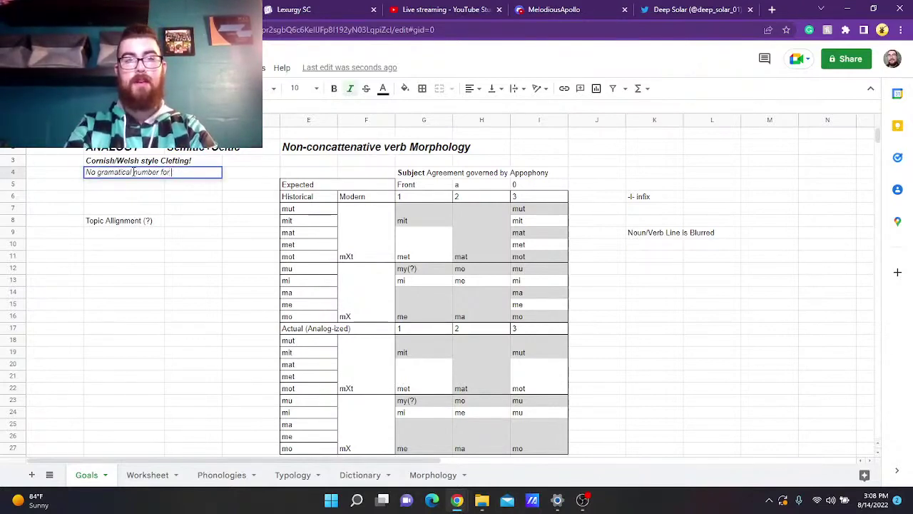
text(subject m)
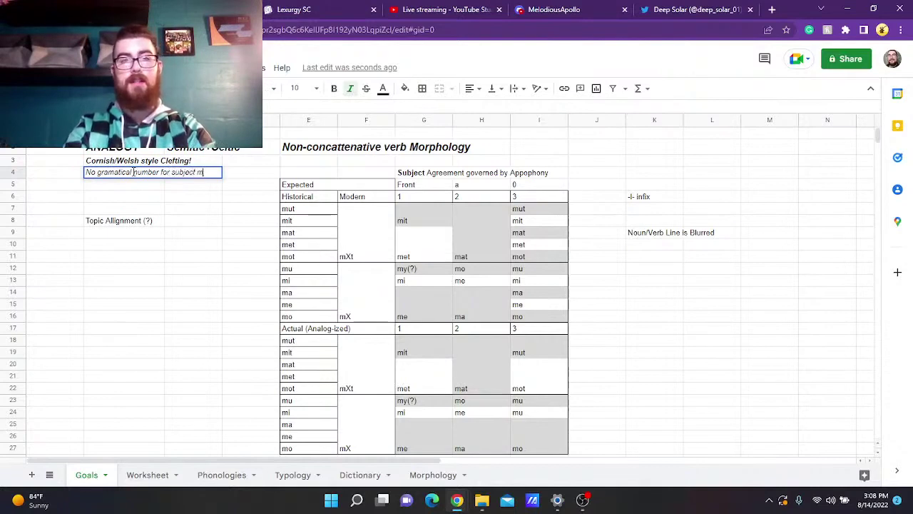
text(arking)
click(168, 223)
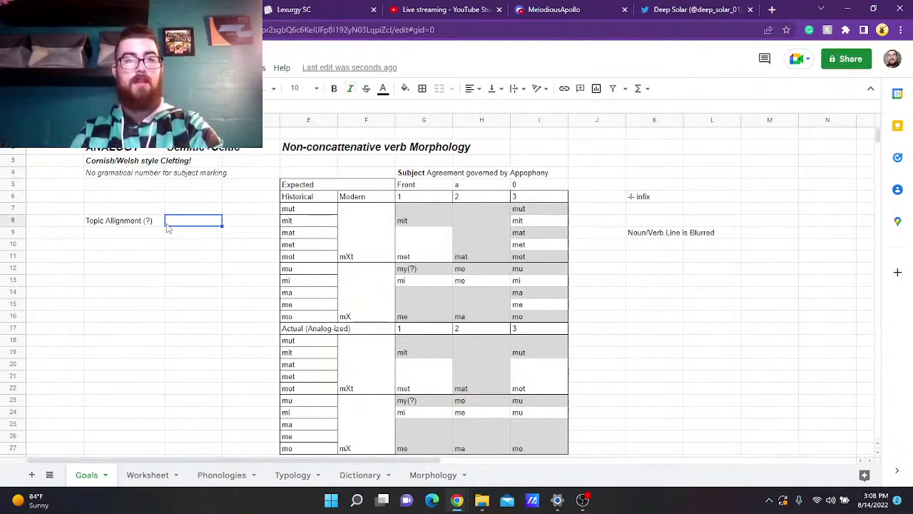
- Review the Dictionary word list, and examine the Typology sheet's relative clause examples and modern word order
click(365, 476)
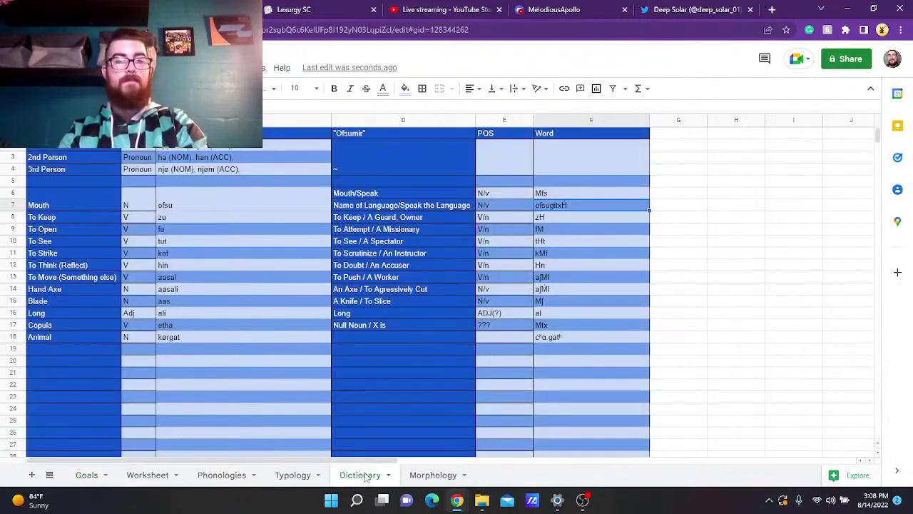
click(276, 477)
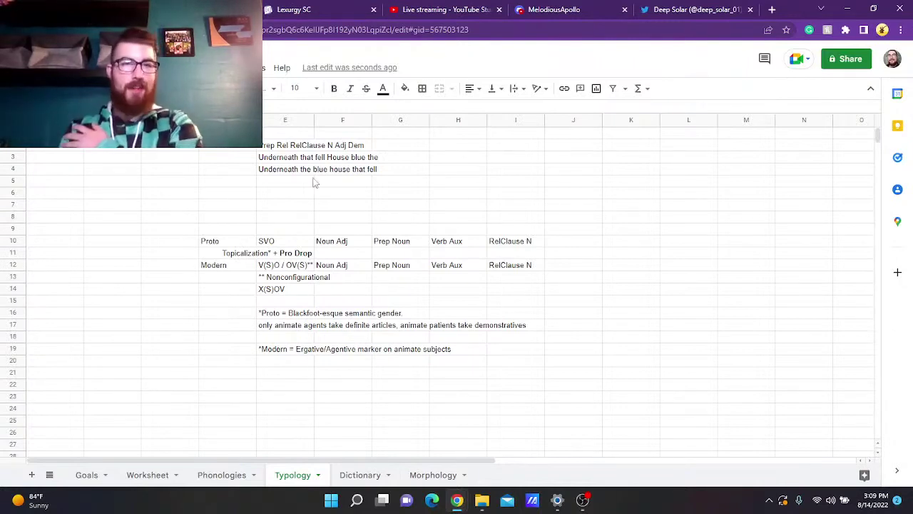
click(294, 147)
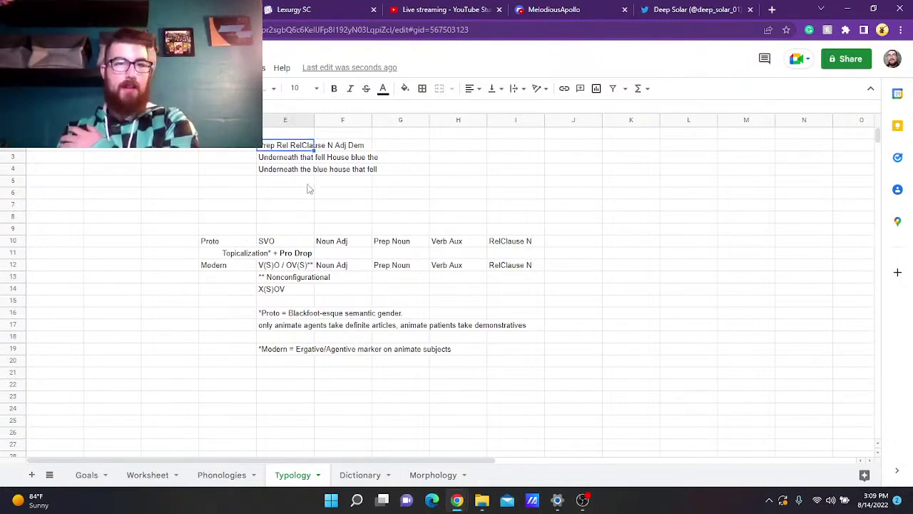
click(296, 162)
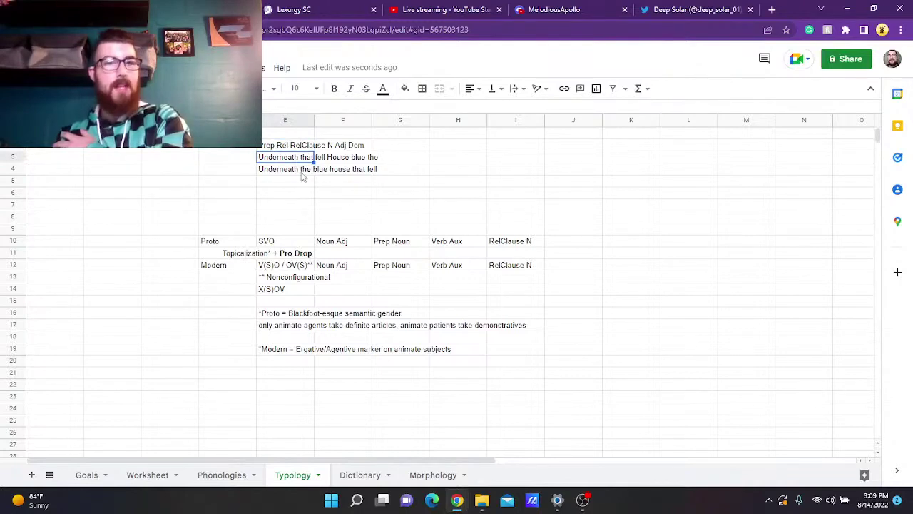
click(302, 174)
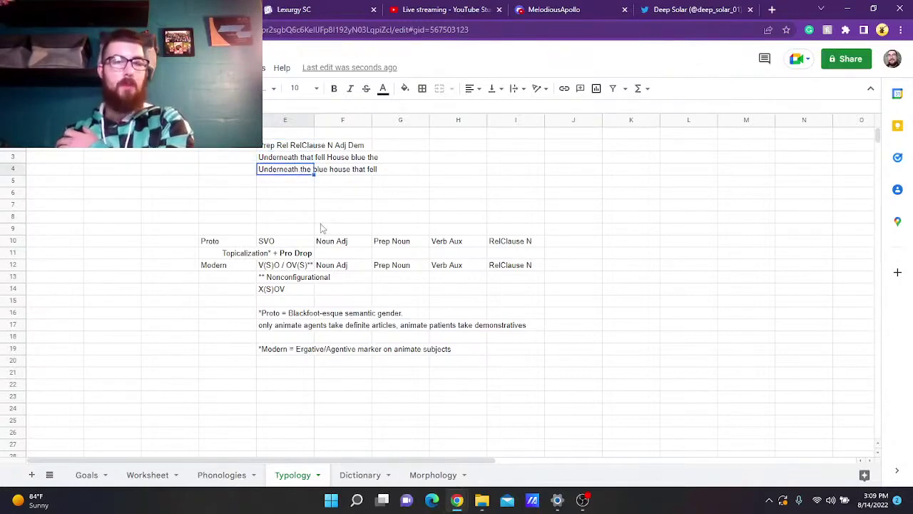
key(Up)
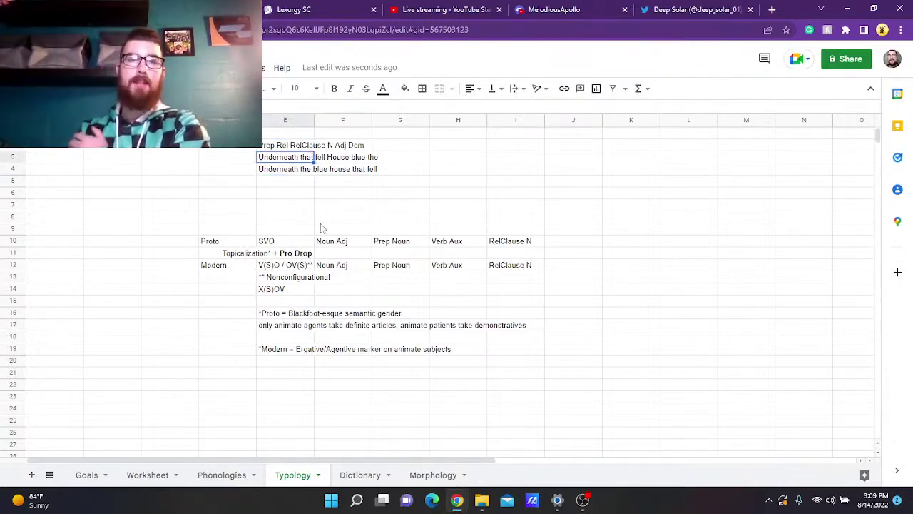
click(293, 183)
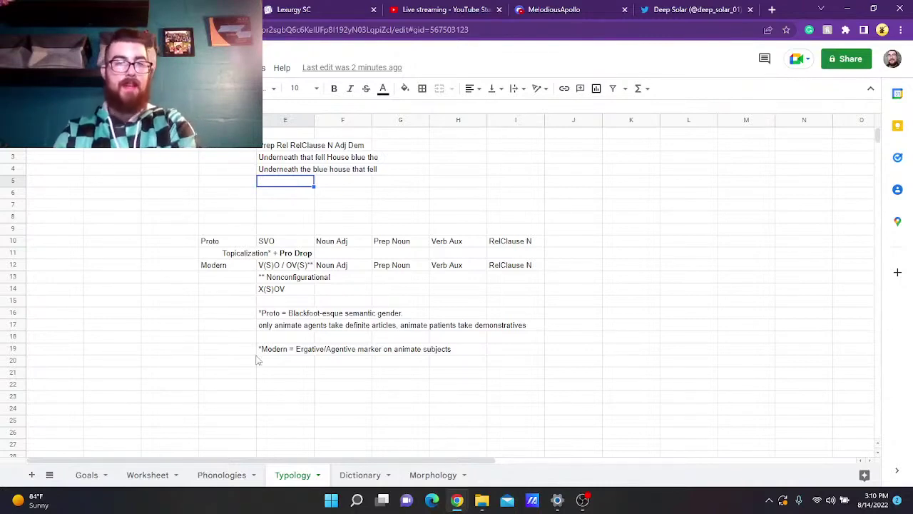
click(272, 268)
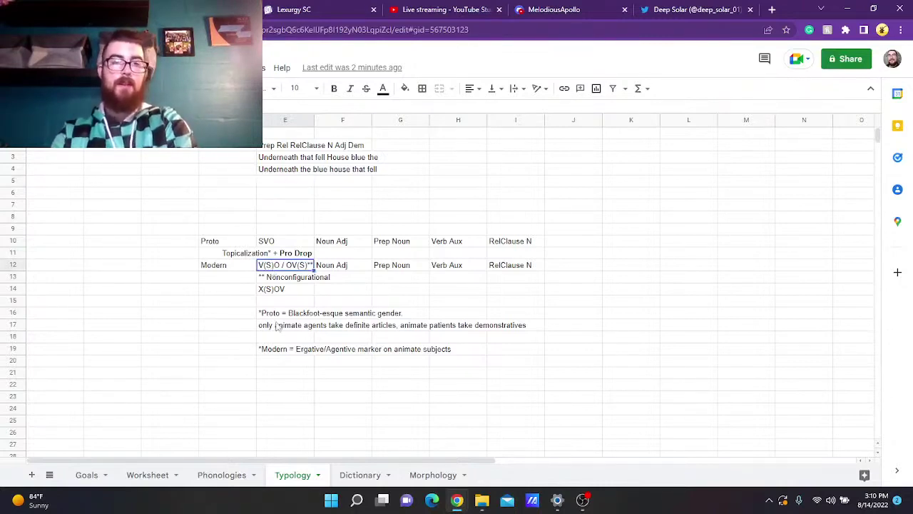
- Clear the Proto semantic gender notes and the Modern ergative marker note from cells E16 to E20
drag(278, 313, 285, 370)
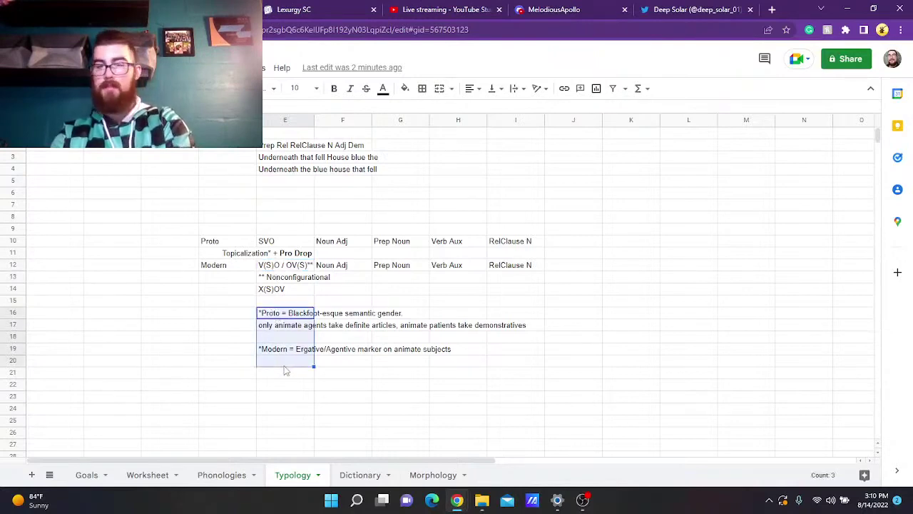
key(Delete)
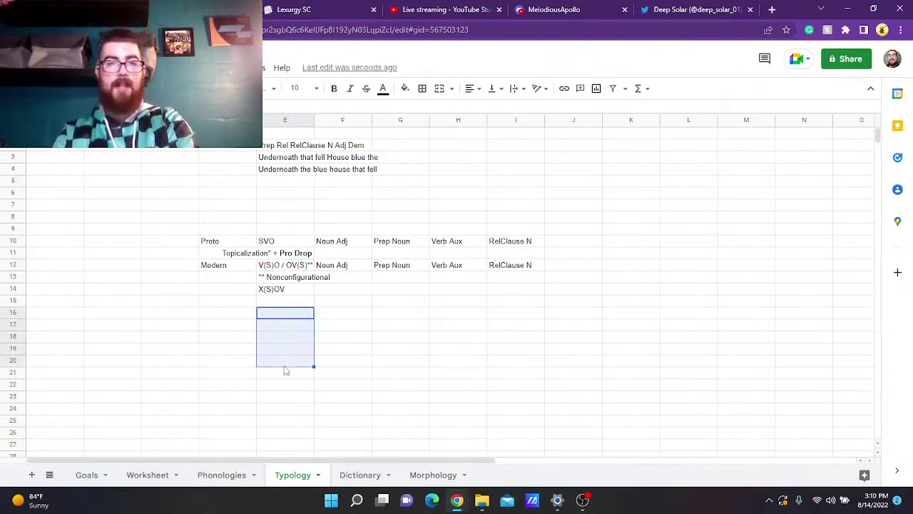
click(305, 300)
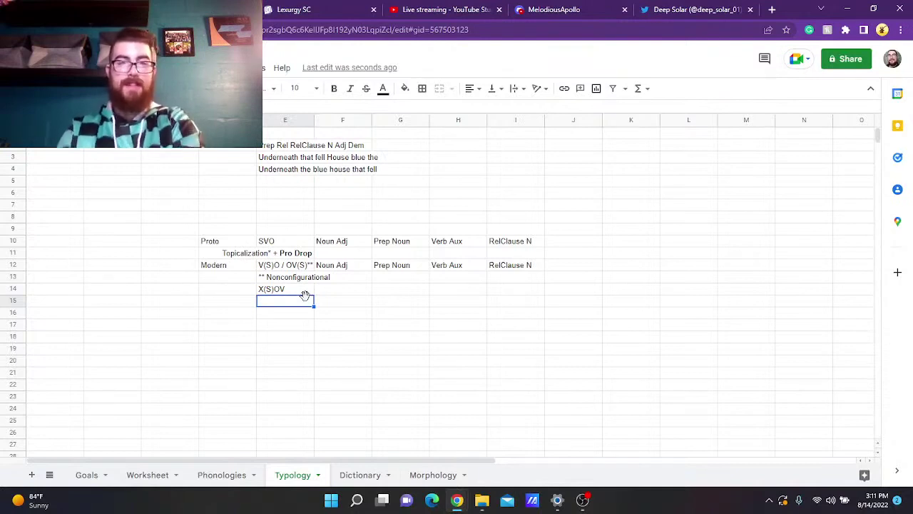
- Insert one empty row below the "Topicalization* + Pro Drop" row, separating it from the Modern word order row
click(287, 291)
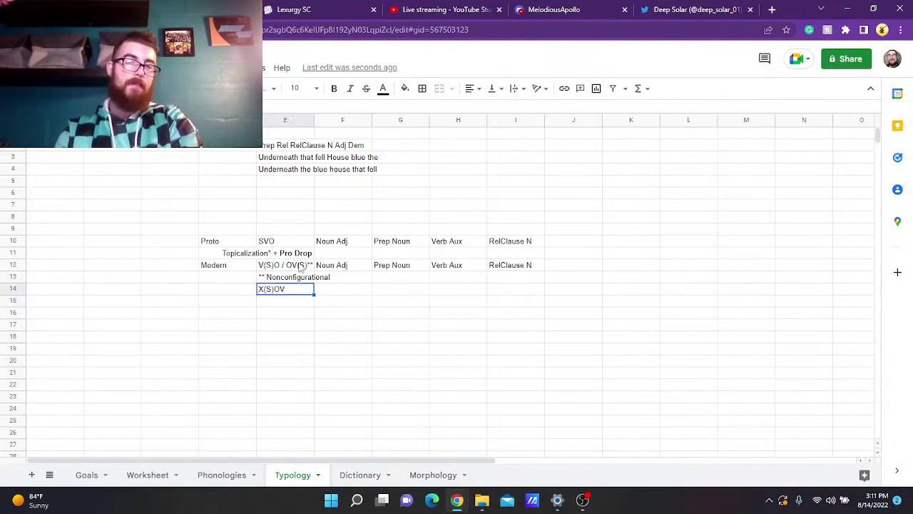
click(301, 267)
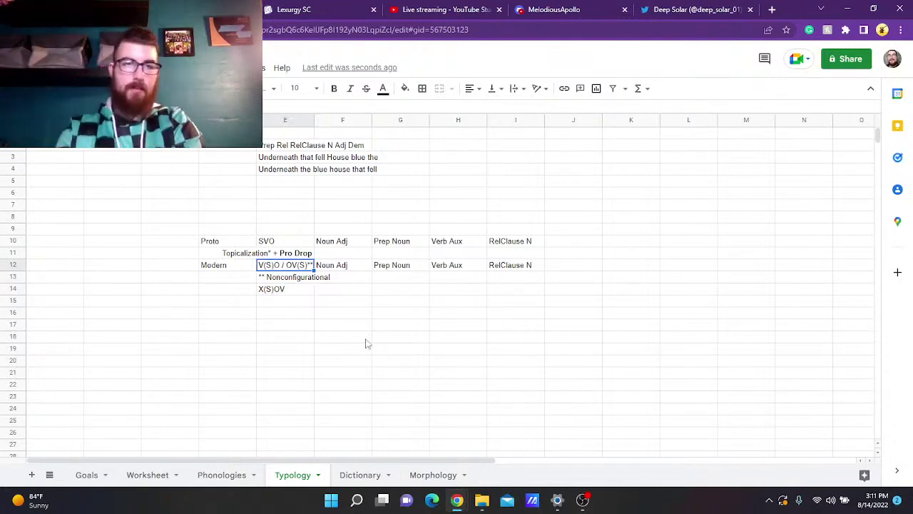
click(14, 249)
right_click(15, 249)
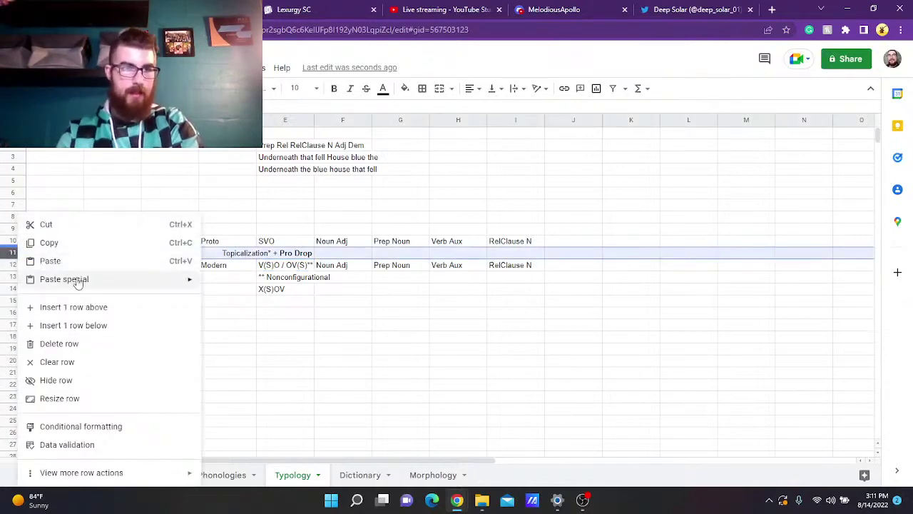
click(86, 325)
click(311, 325)
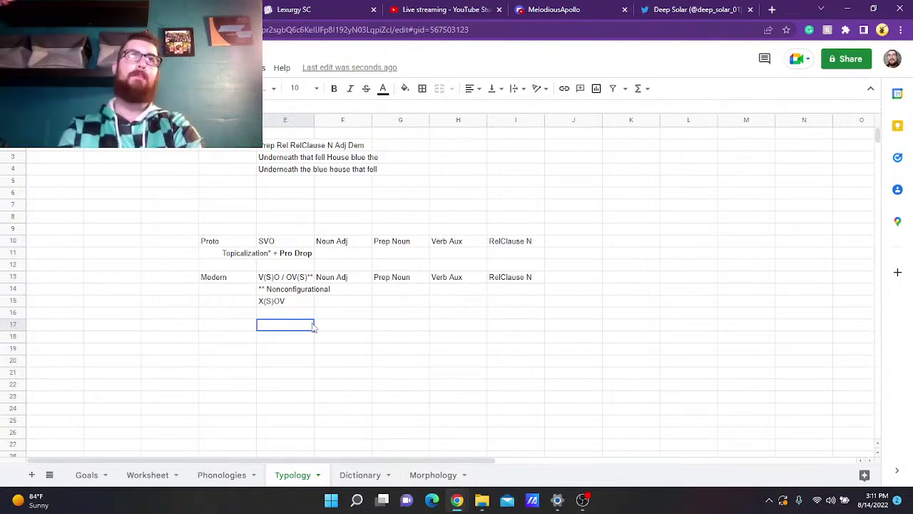
- Enter the example sentence "The dog sat on the rock" in cell G18
click(293, 280)
click(403, 338)
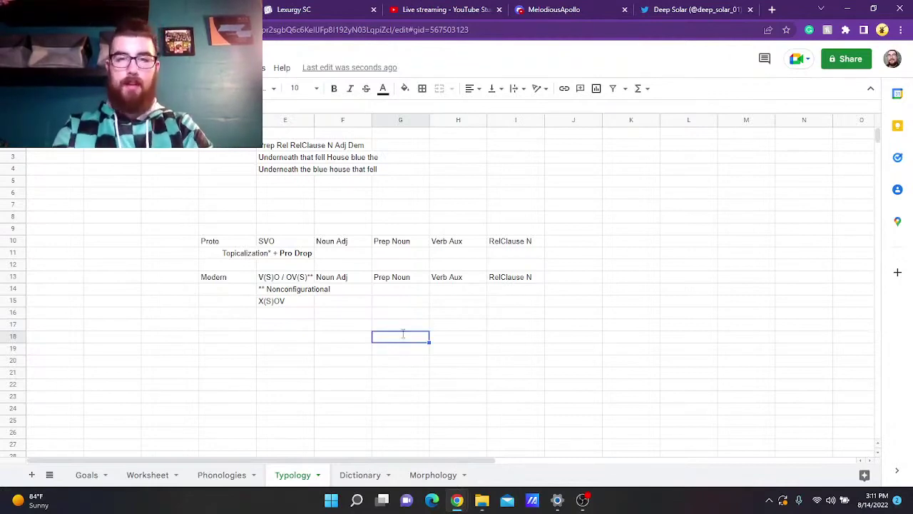
text(The d)
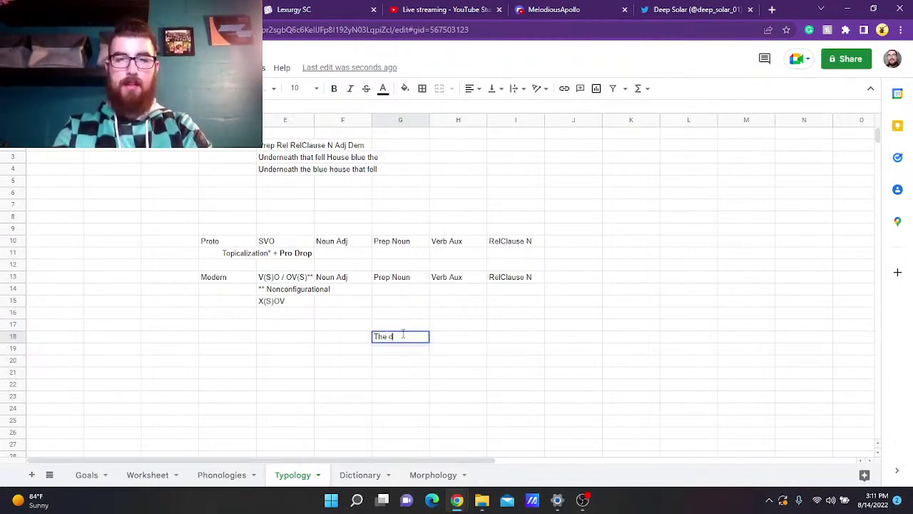
text(og sat )
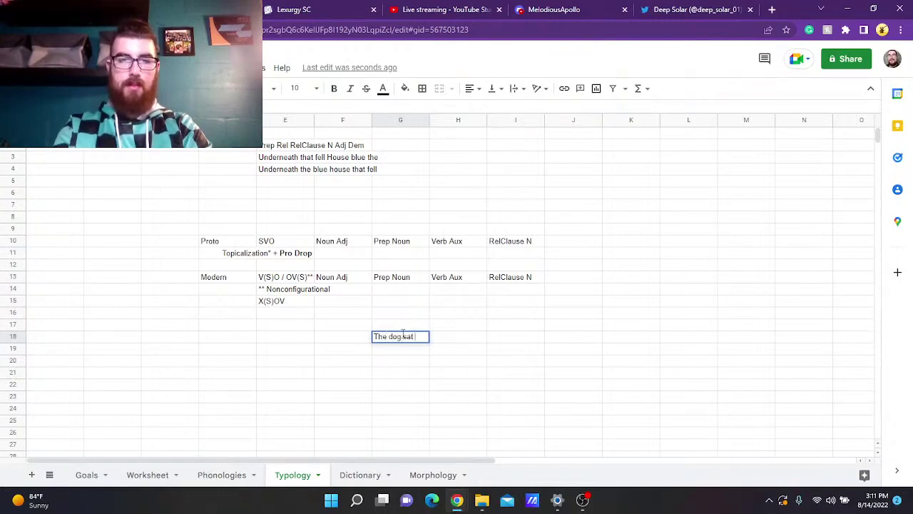
text(on the rock)
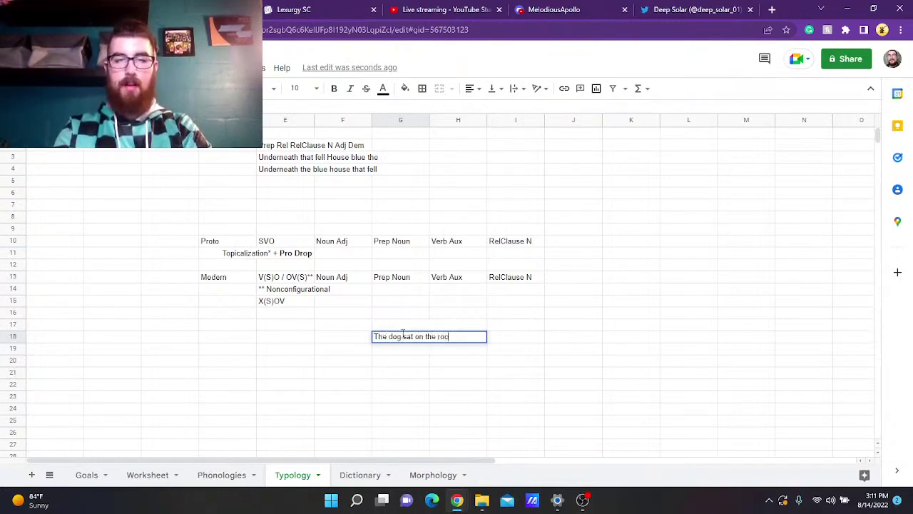
click(364, 364)
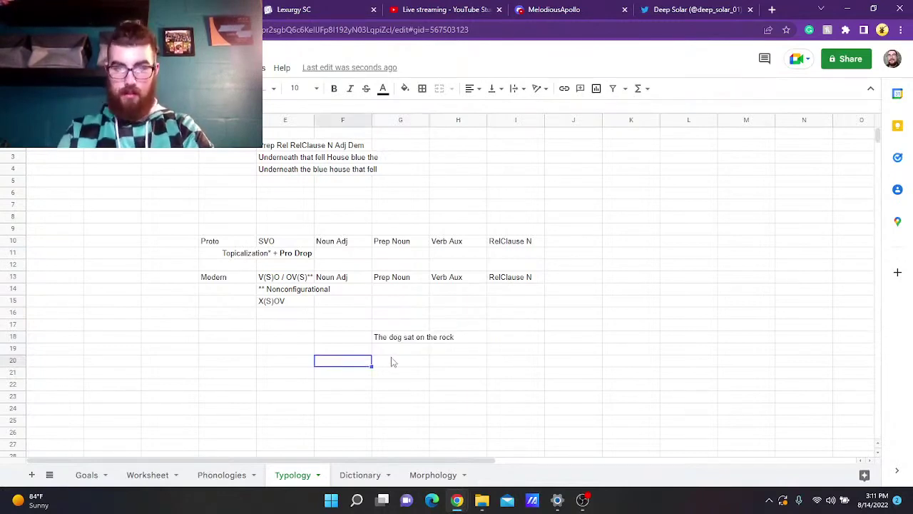
- Add ">" in cell I18 and the topicalized version "It is the ROCK that the dog sat on" in J18
click(496, 341)
text(>)
key(Tab)
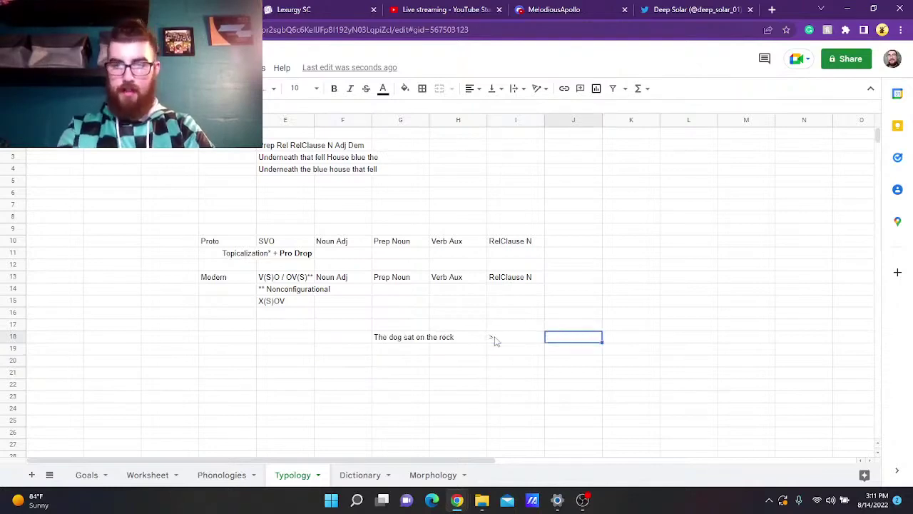
text(It is the)
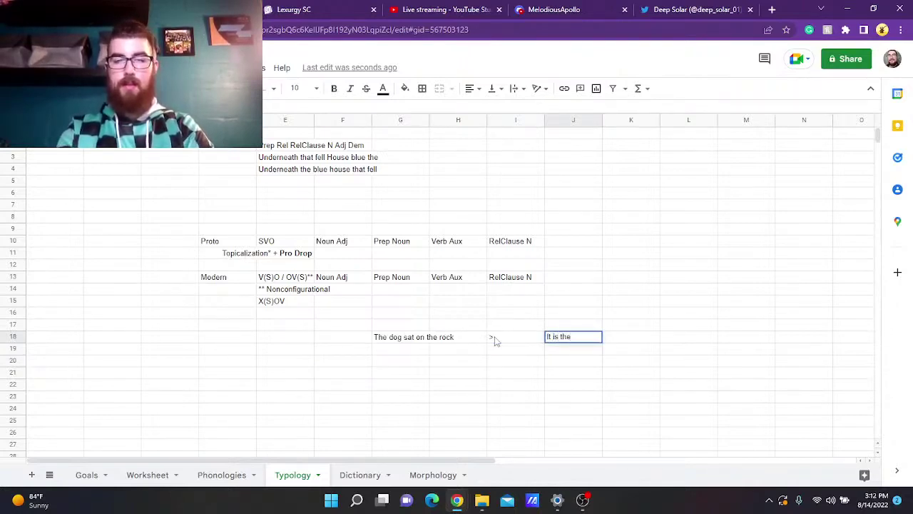
text( ROCK !)
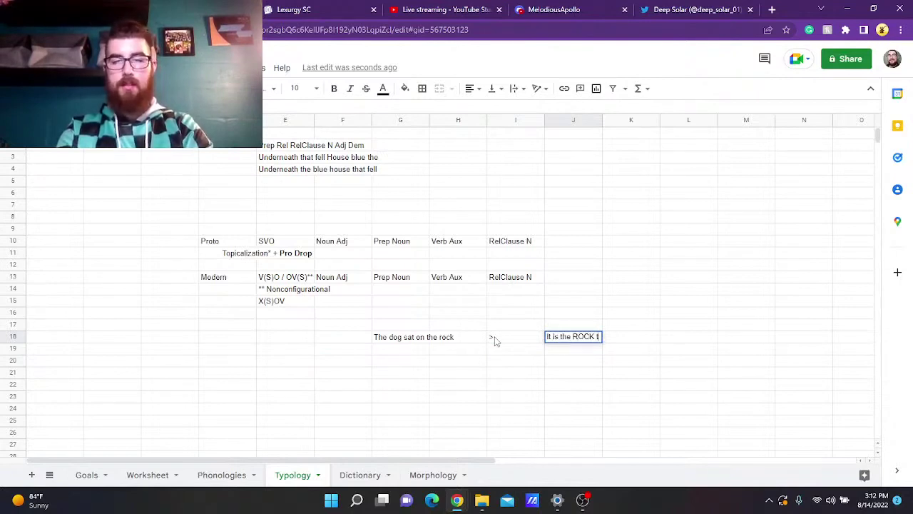
text(hat the dog)
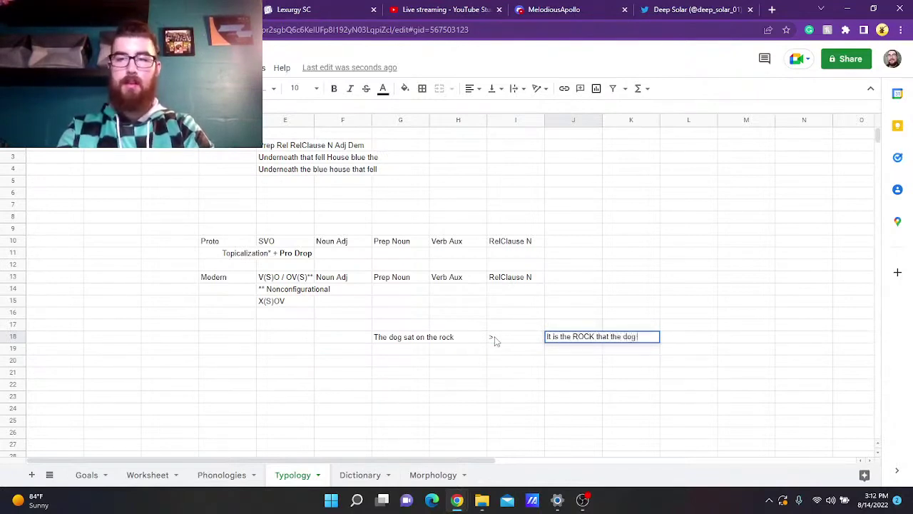
text( sat on)
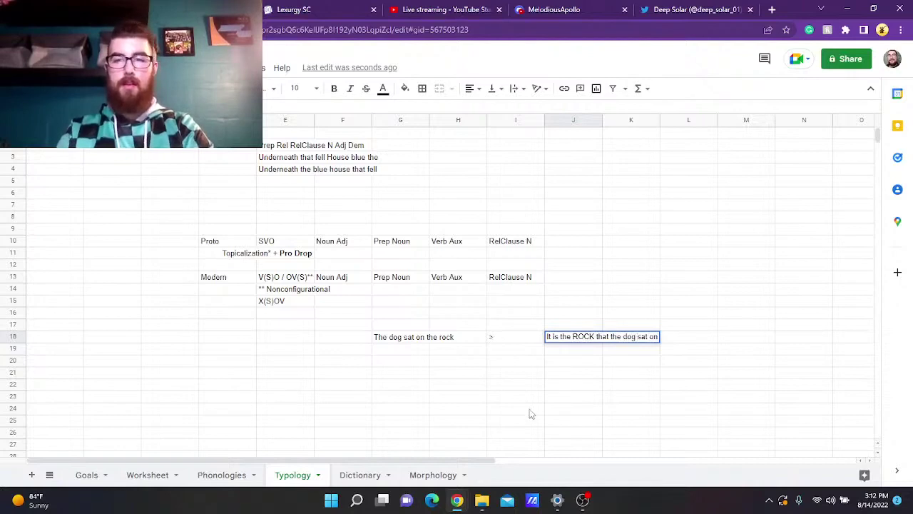
click(530, 413)
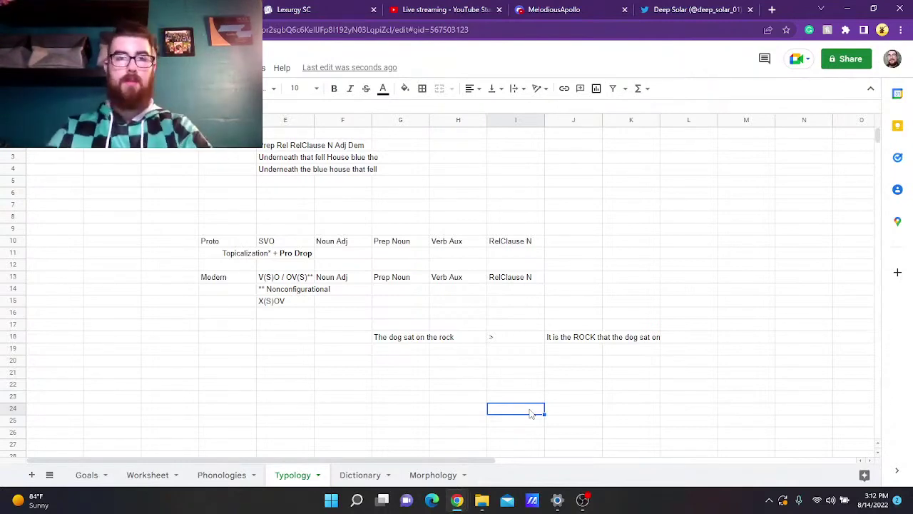
- Write the reordered example "On that is the dog sat Rock the" in cell D18
click(419, 372)
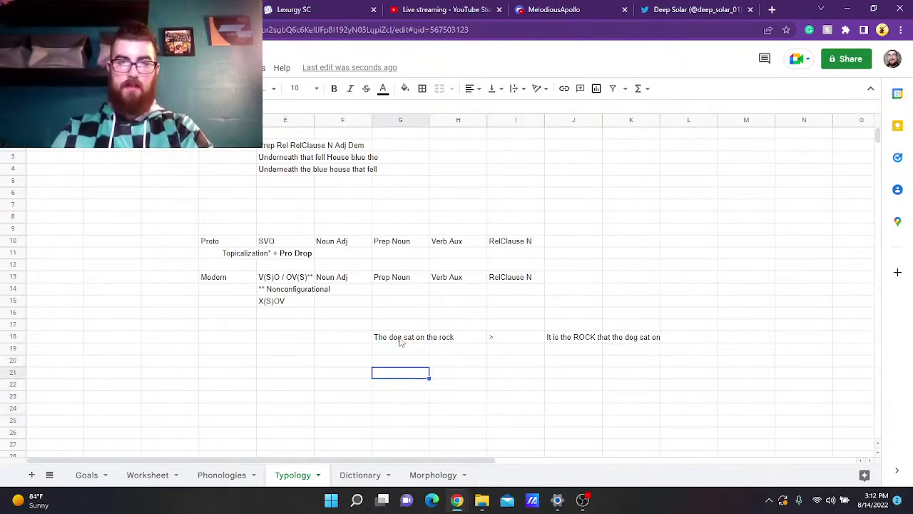
click(220, 341)
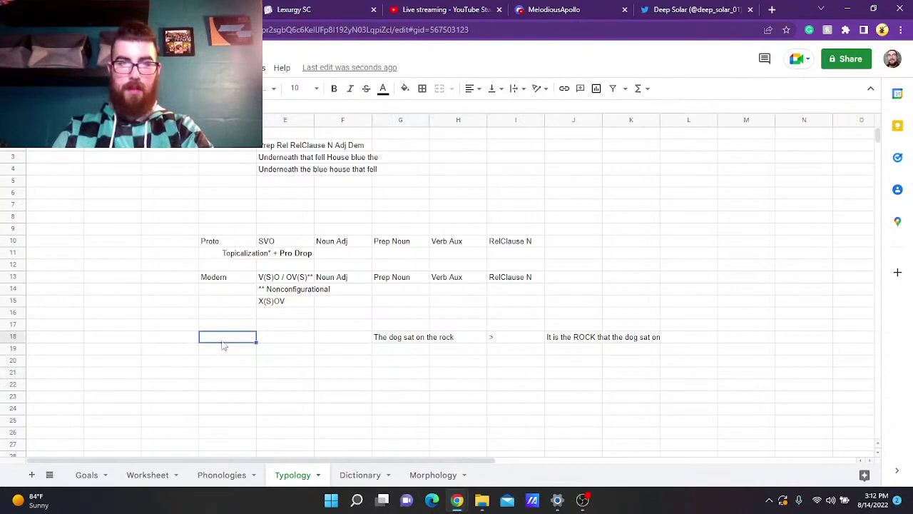
click(184, 341)
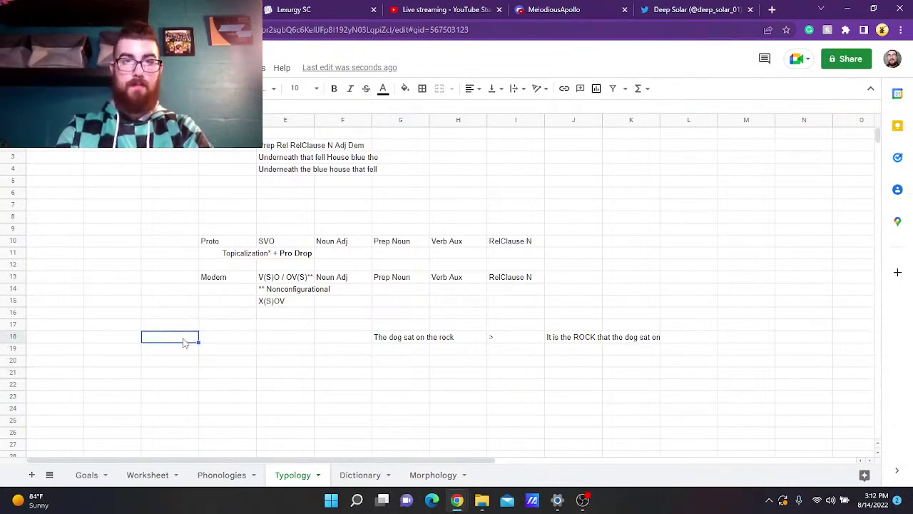
text(On)
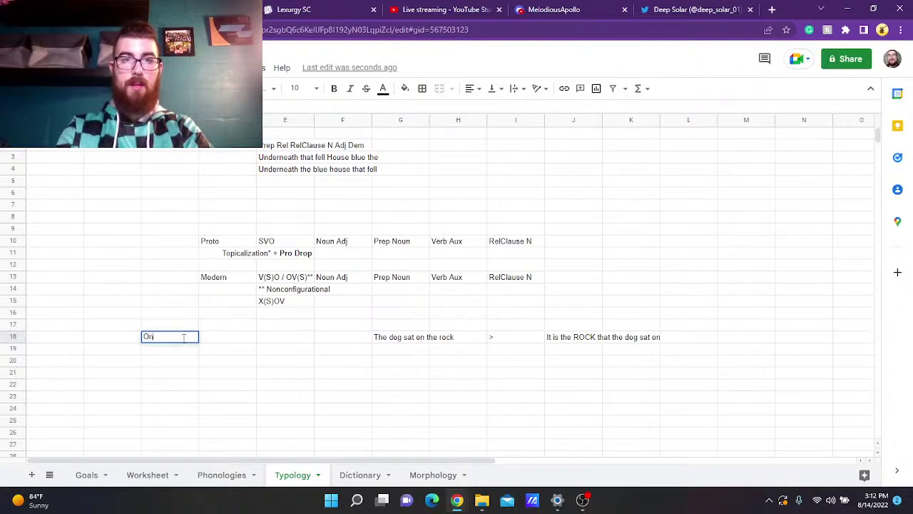
text( that)
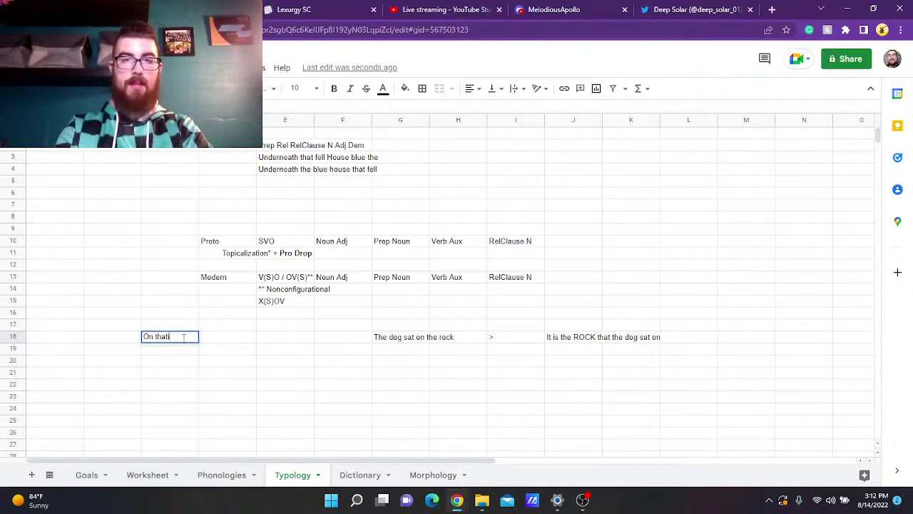
text( is )
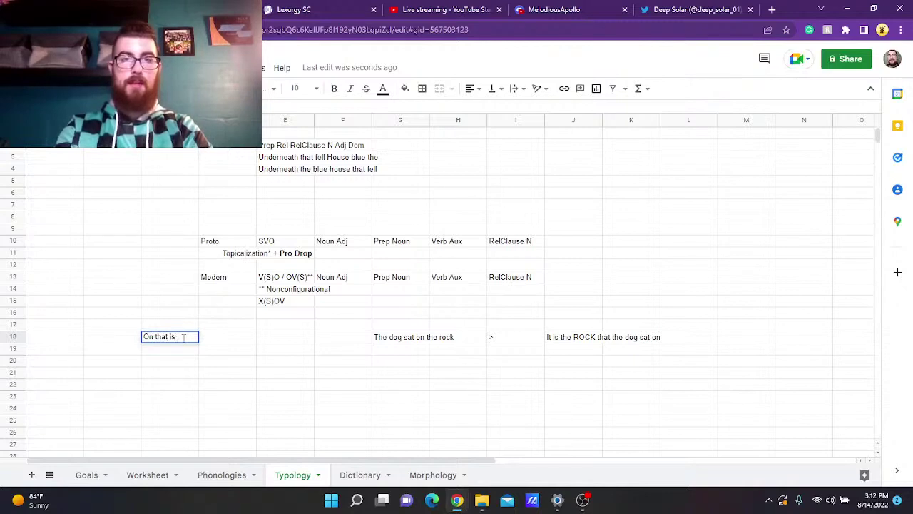
text(the)
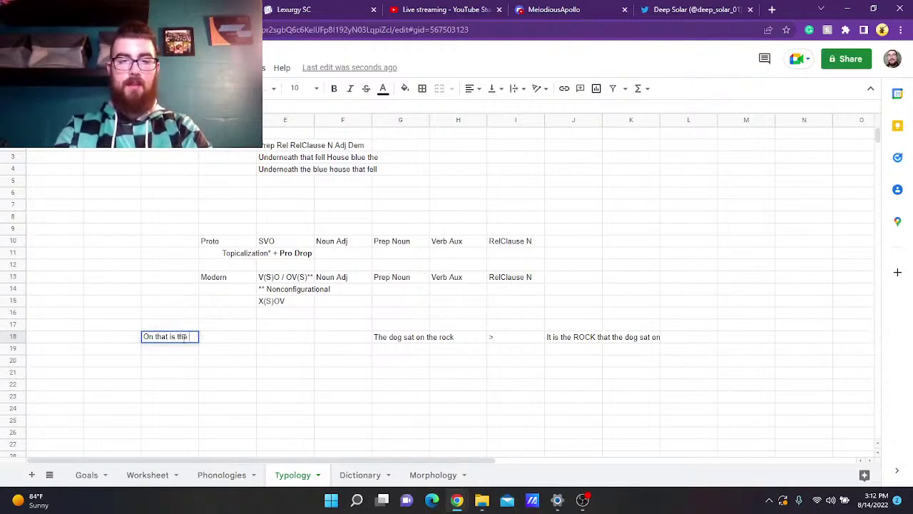
text( dog)
text(sat)
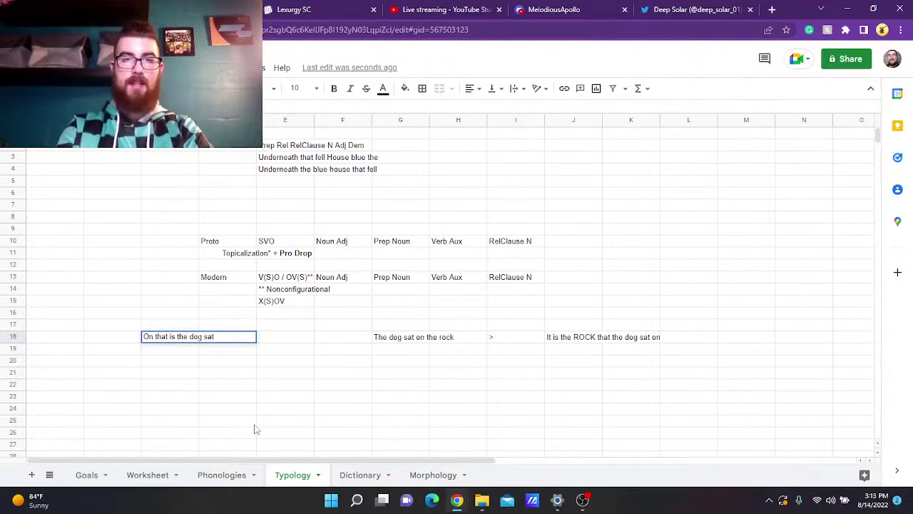
text( Th)
key(BackSpace)
key(BackSpace)
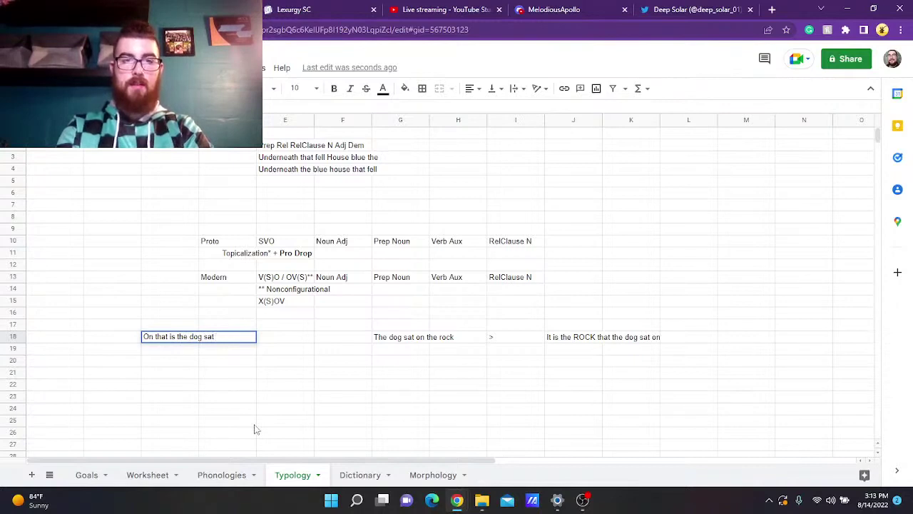
text(Rock the)
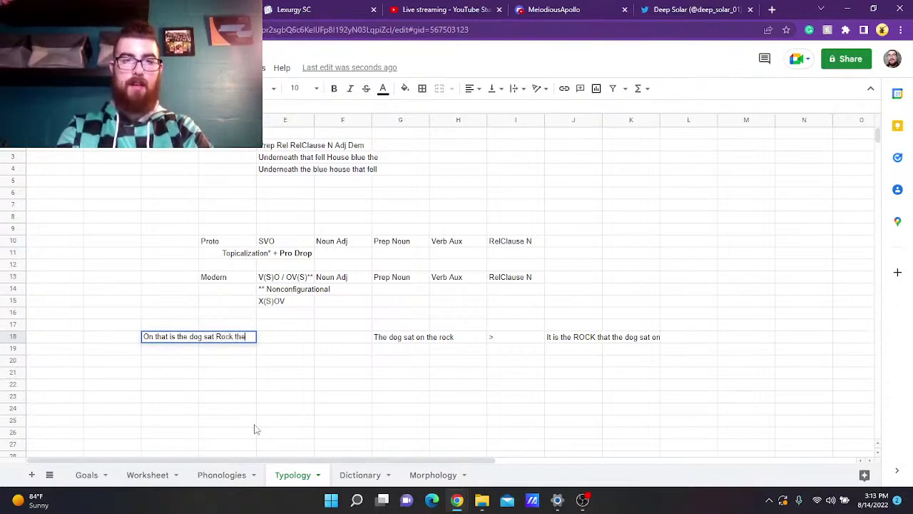
click(272, 419)
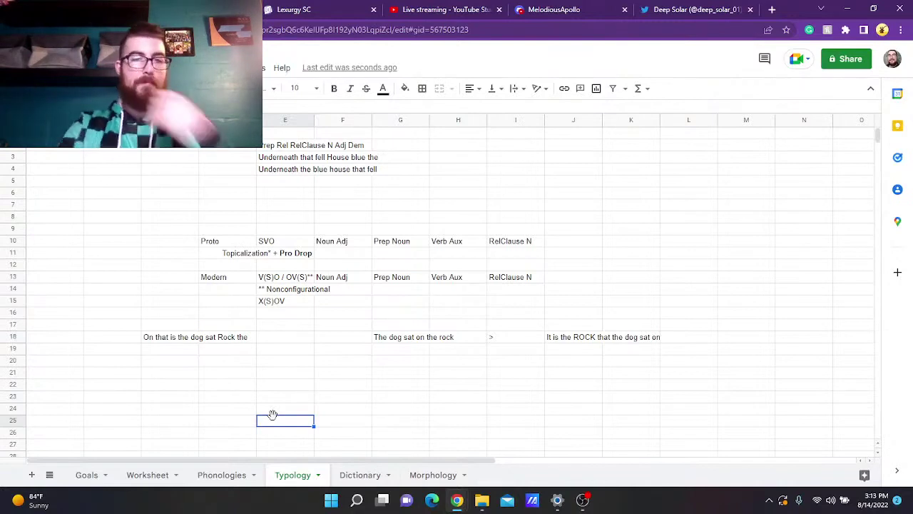
- Delete the reordered example sentence from cell D18
click(196, 362)
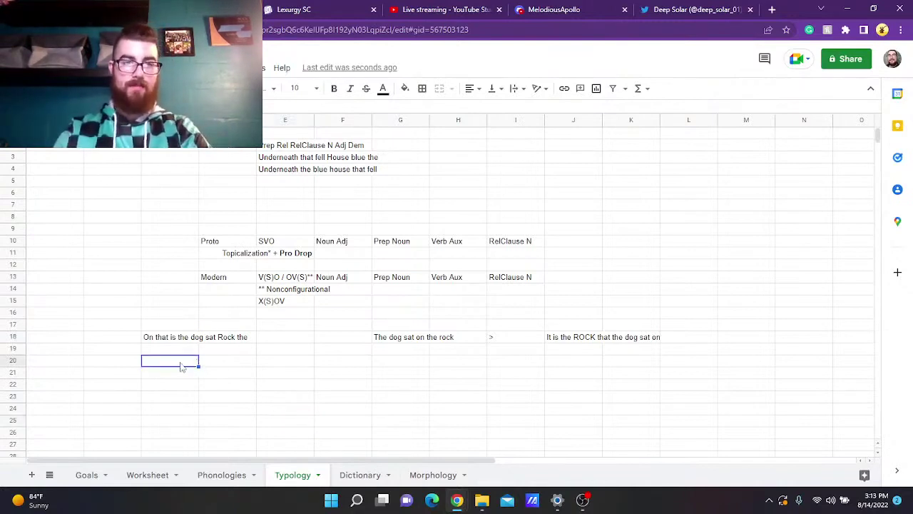
double_click(181, 362)
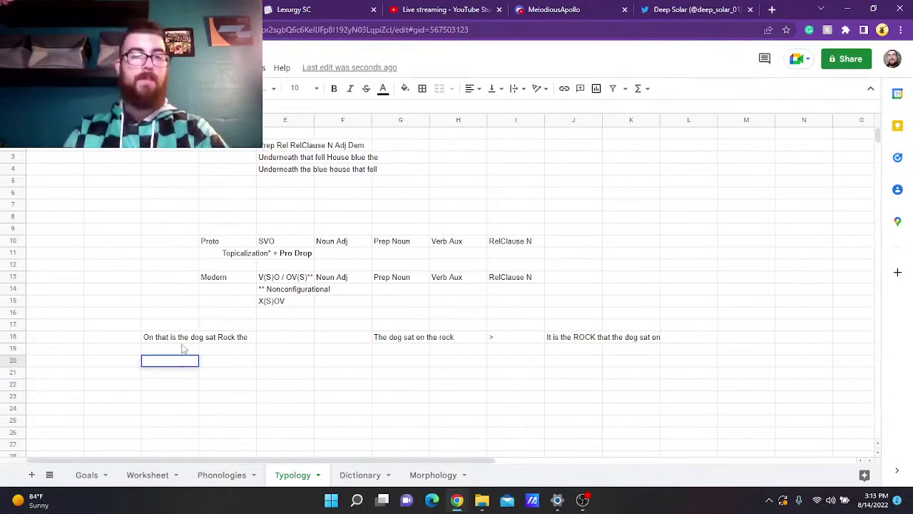
click(183, 336)
key(Delete)
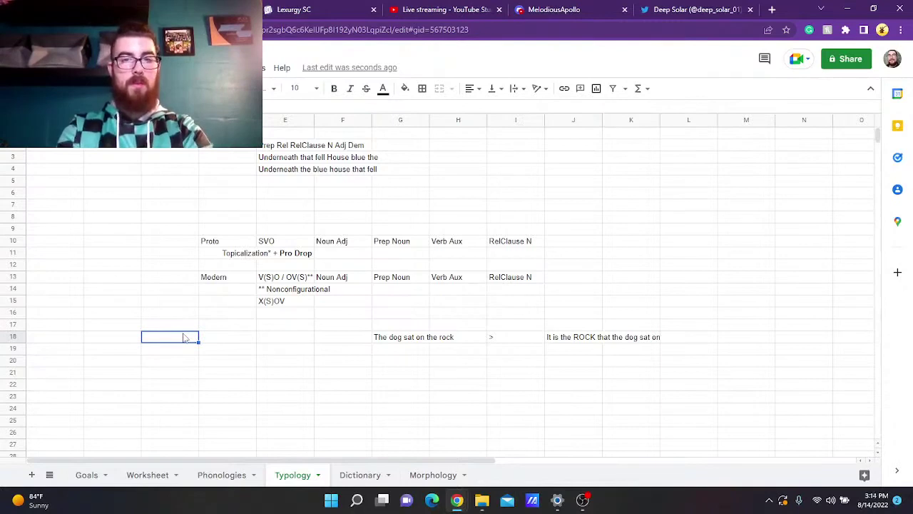
text(The)
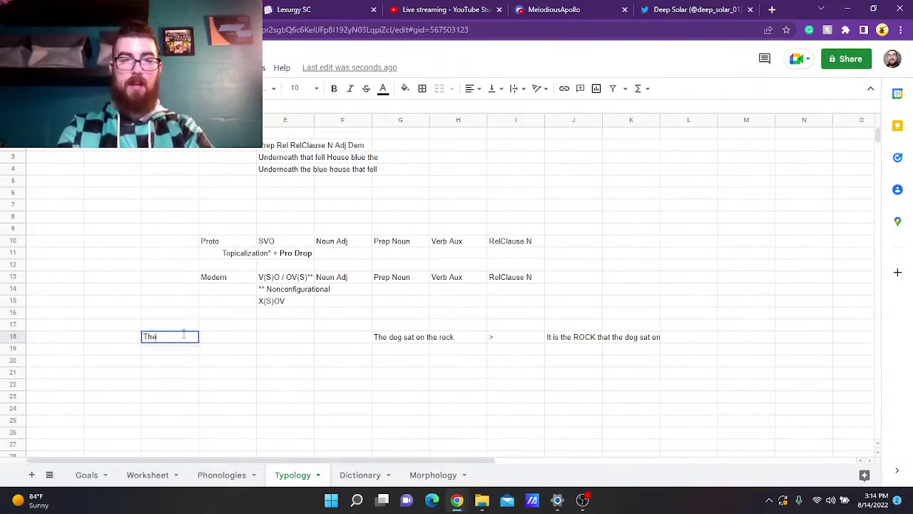
key(BackSpace)
key(BackSpace)
key(BackSpace)
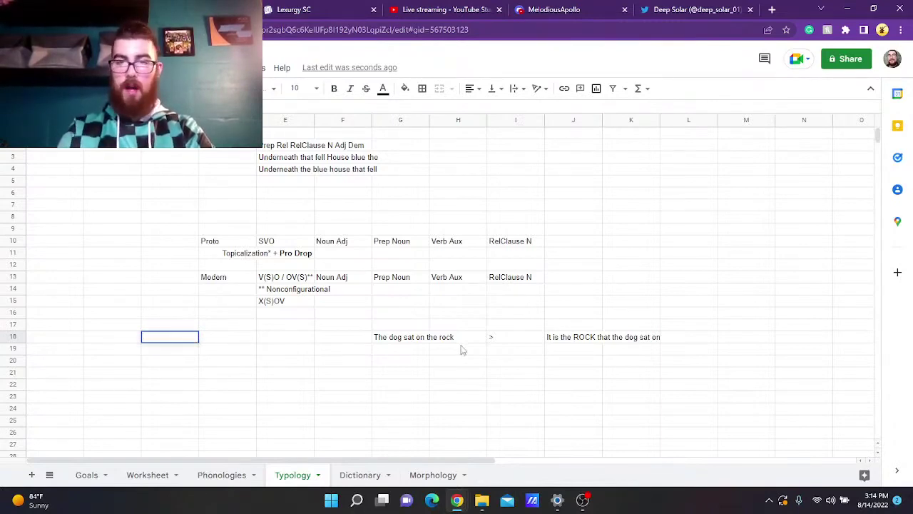
click(417, 338)
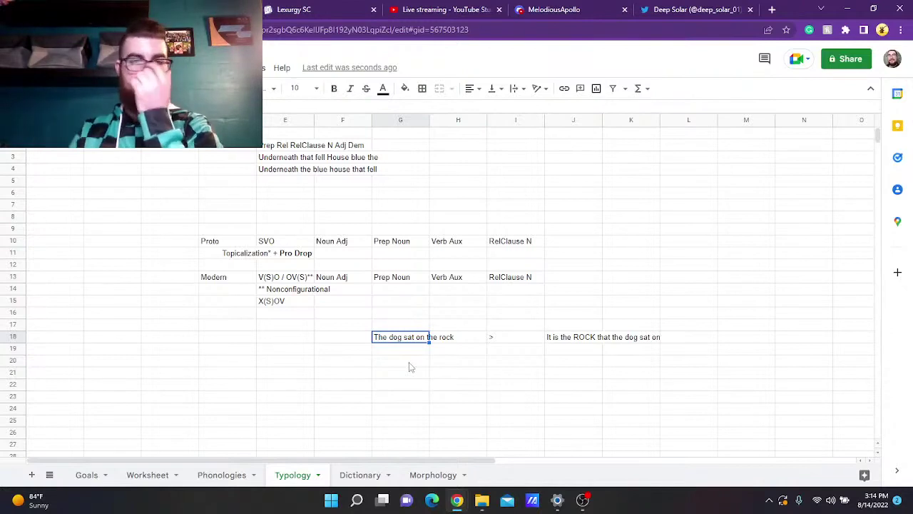
- Add ">" in cell I19 and the topicalized sentence "The Rock the dog sat" in J19
click(409, 363)
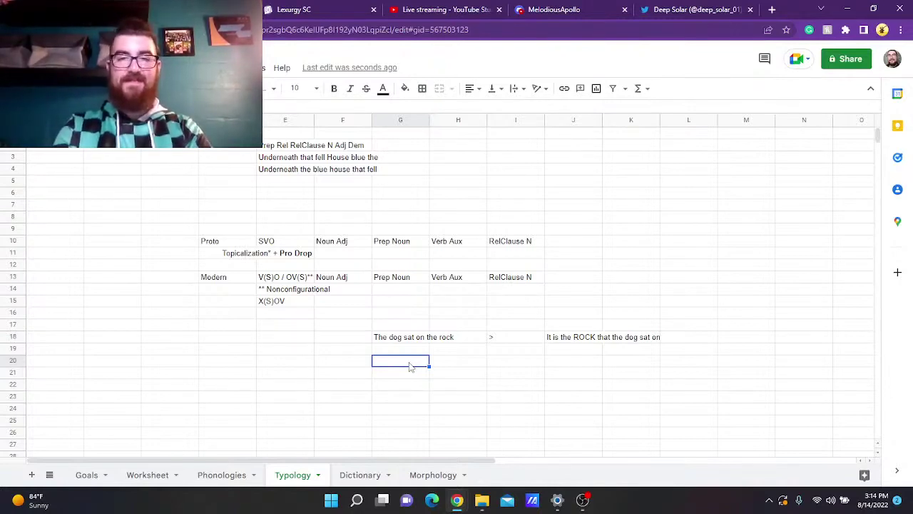
click(412, 350)
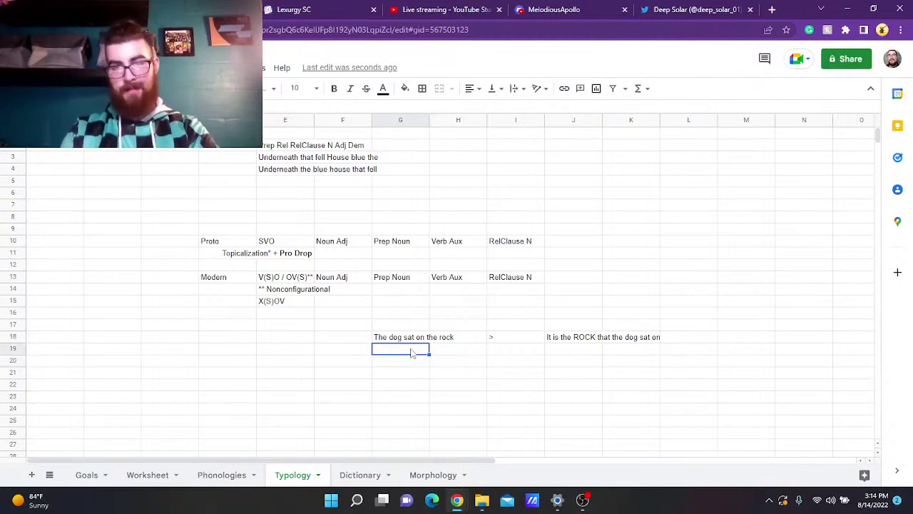
click(521, 349)
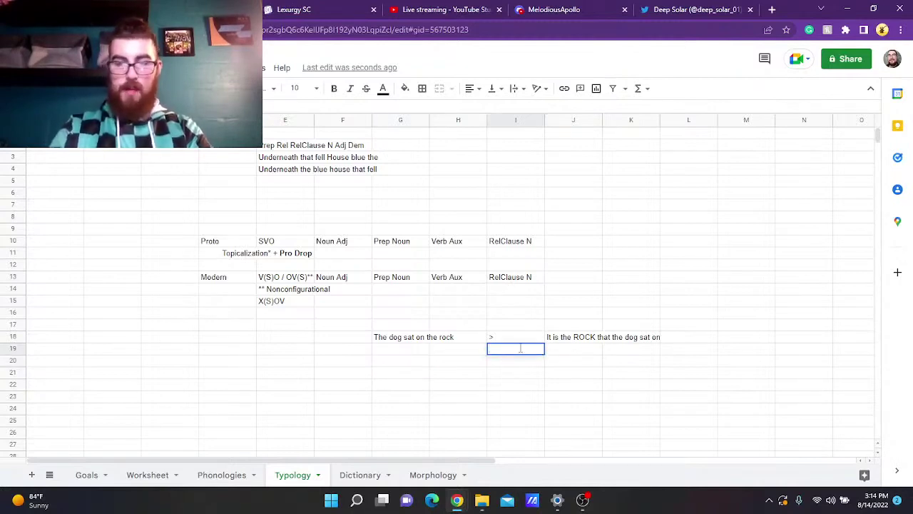
text(>)
key(Tab)
text(The)
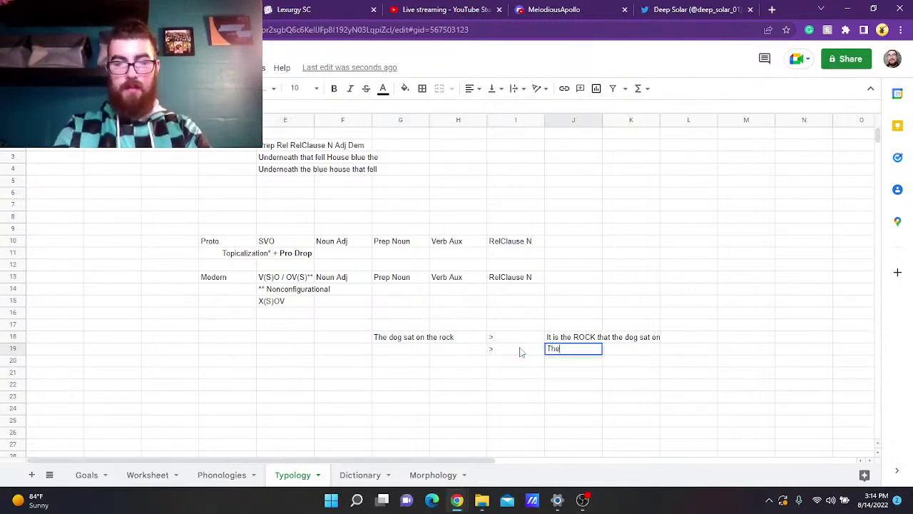
text( rock)
key(BackSpace)
key(BackSpace)
key(BackSpace)
key(BackSpace)
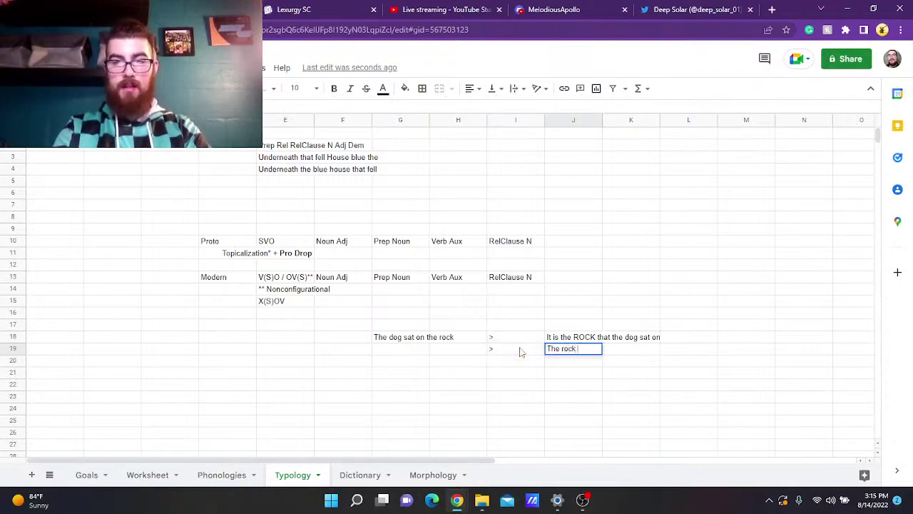
text(Rock )
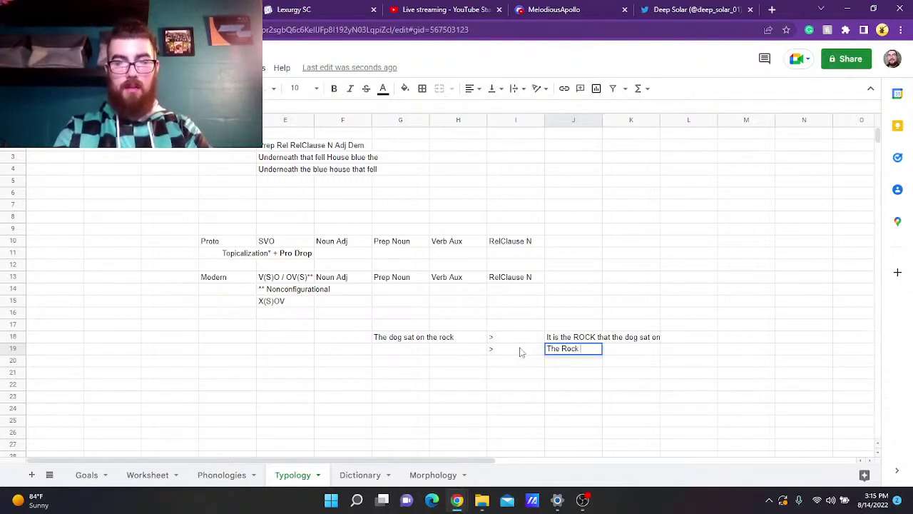
text(t)
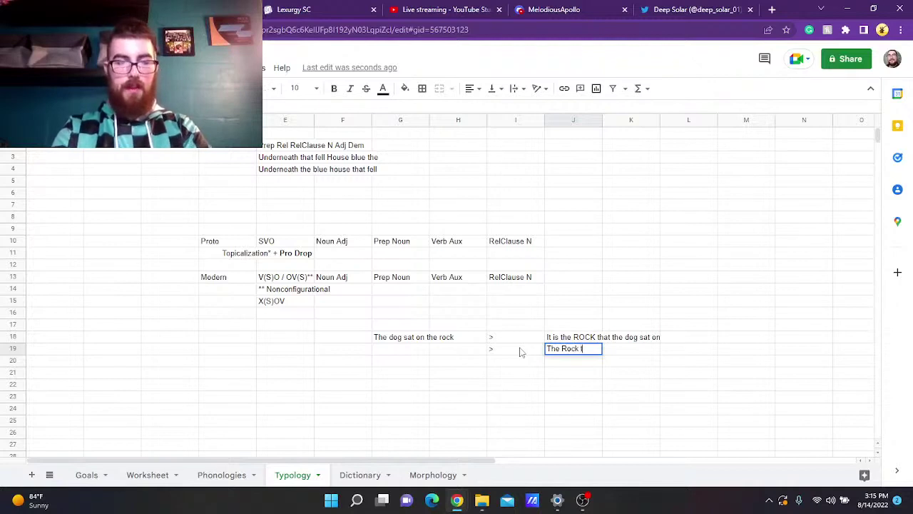
text(he dog sat)
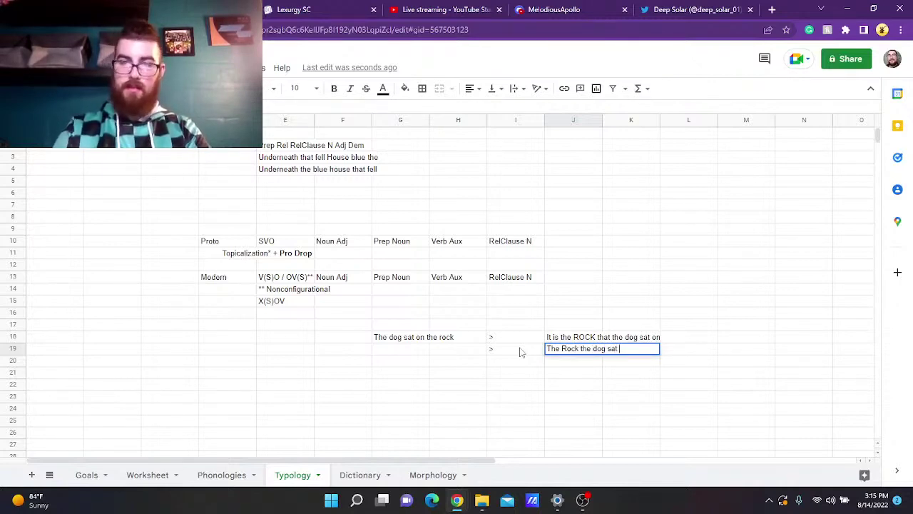
- Reword the start of the sentence in J19 to read "On the Rock the dog sat"
click(547, 348)
key(Delete)
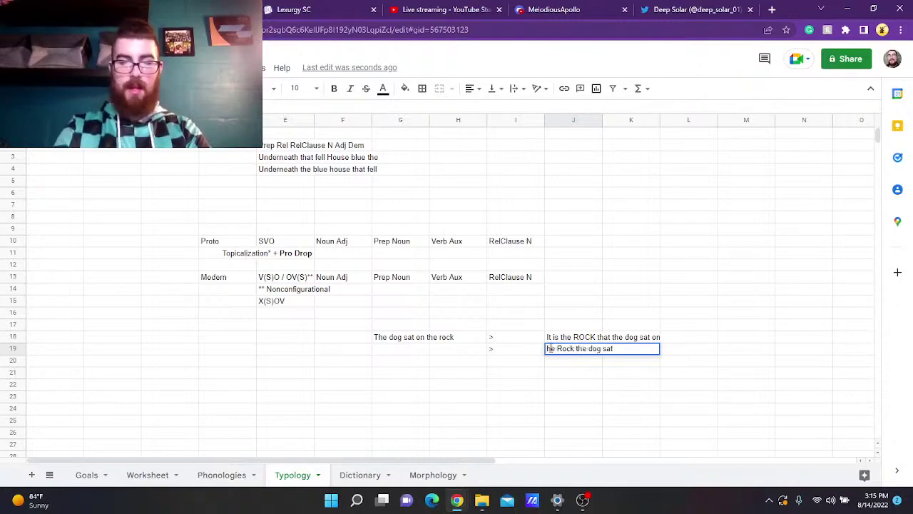
text(On t)
click(618, 402)
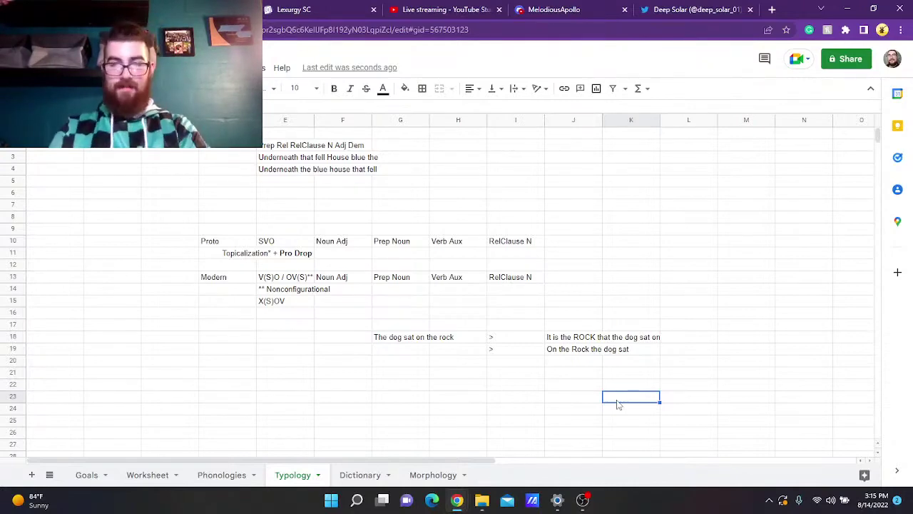
- Open the Morphology sheet and review the noun cases from Nominative to Instrumental, including the usage notes for the genitives
click(440, 475)
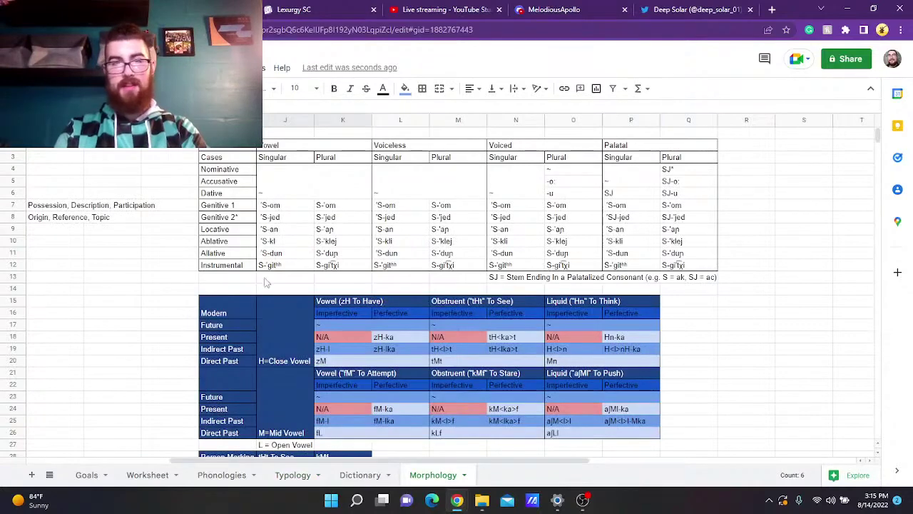
drag(220, 171, 225, 265)
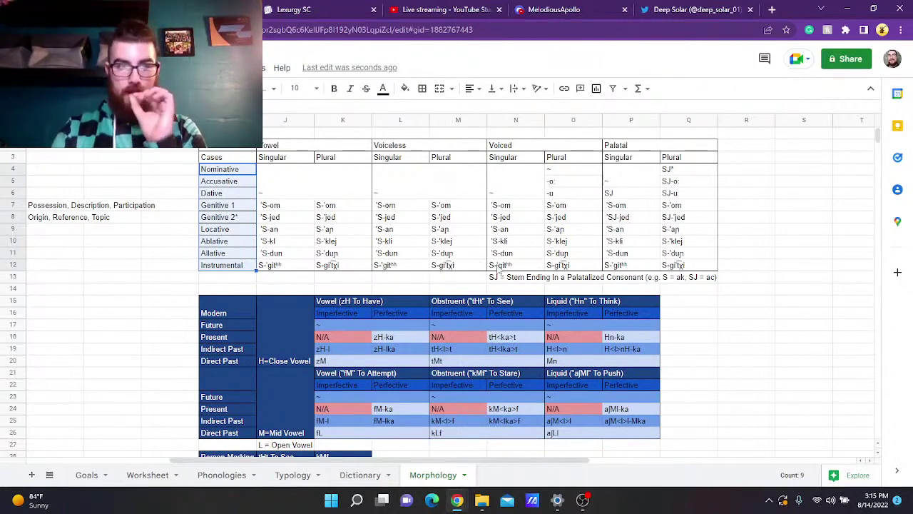
click(365, 243)
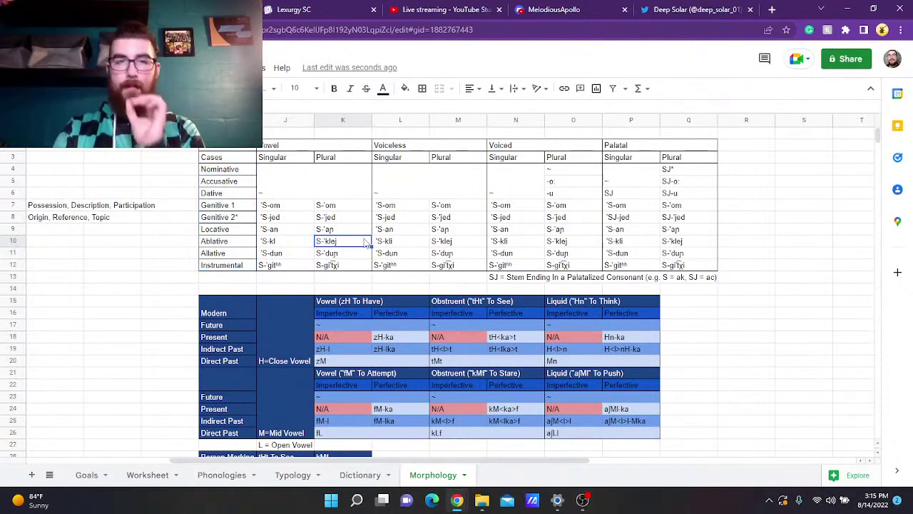
click(242, 174)
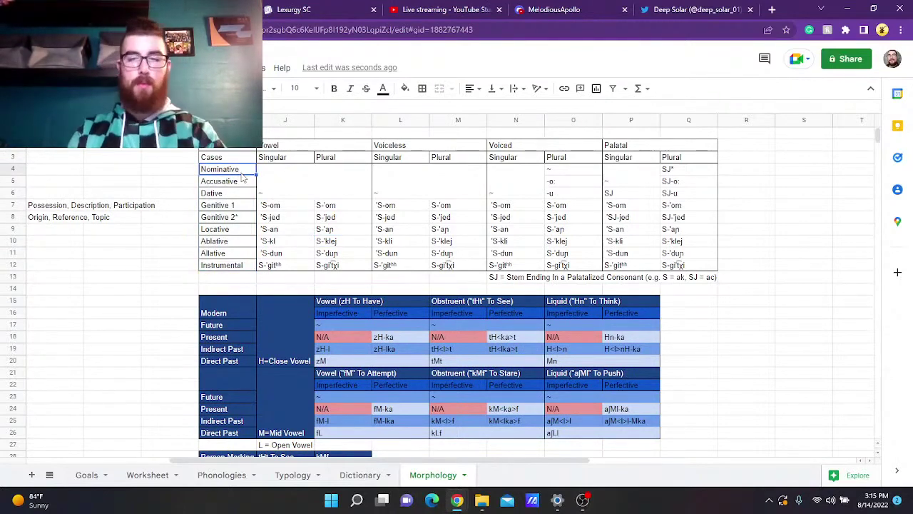
key(Down)
key(Down)
key(Down)
key(Down)
key(Down)
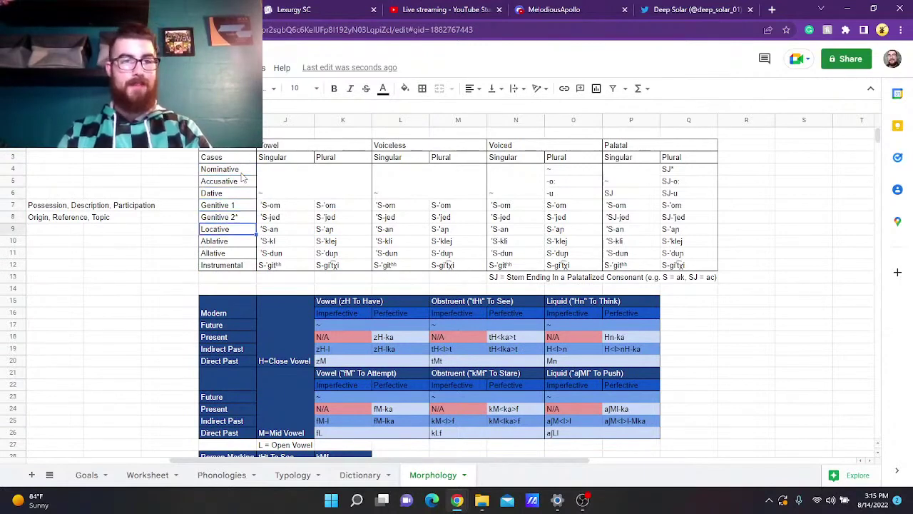
key(Down)
key(Down)
key(Down)
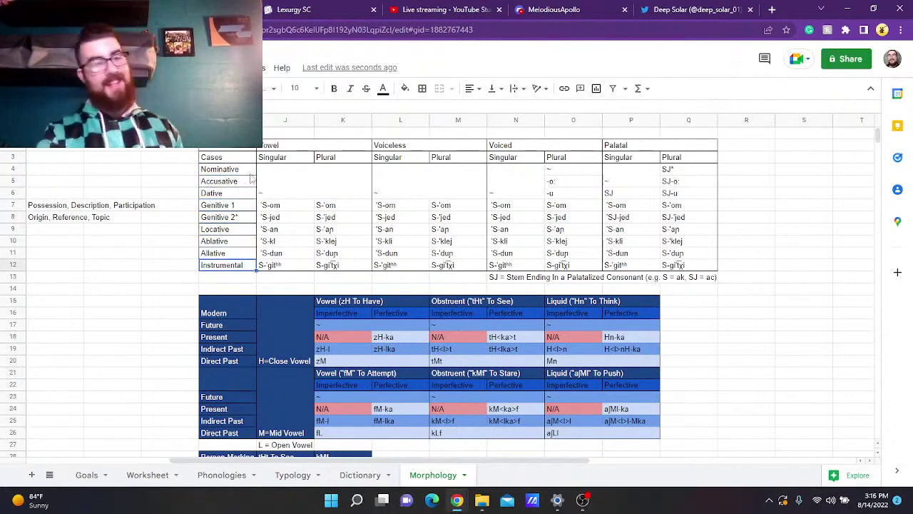
click(329, 220)
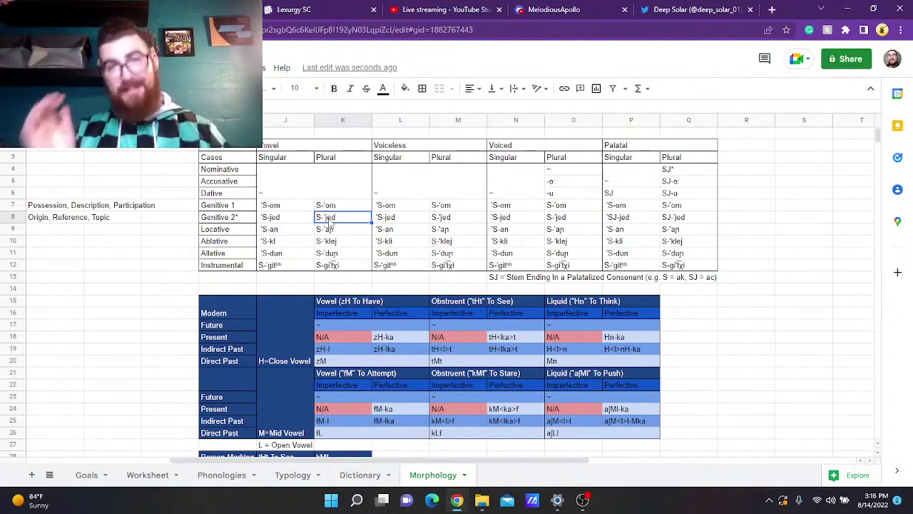
click(62, 210)
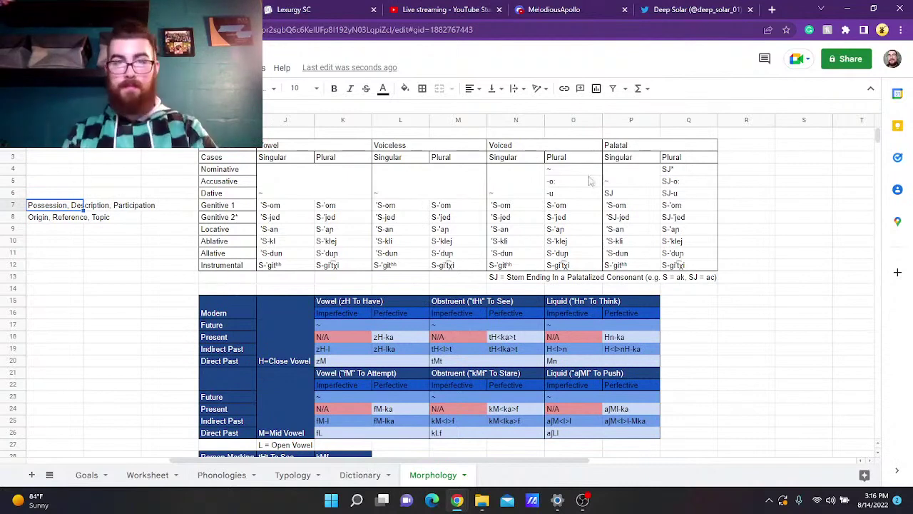
- Enter the note Essive "Being an X" in cell R7, beside the Genitive 1 row of the case table
click(730, 206)
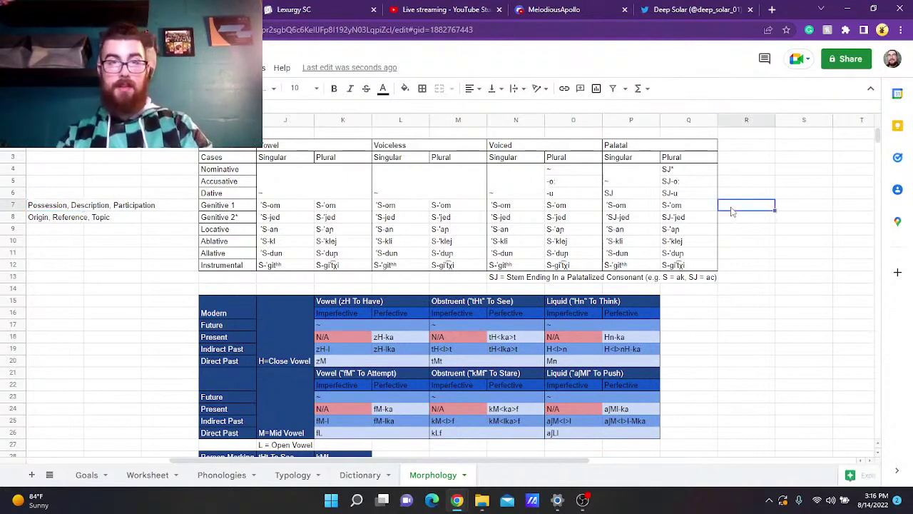
text(Essive)
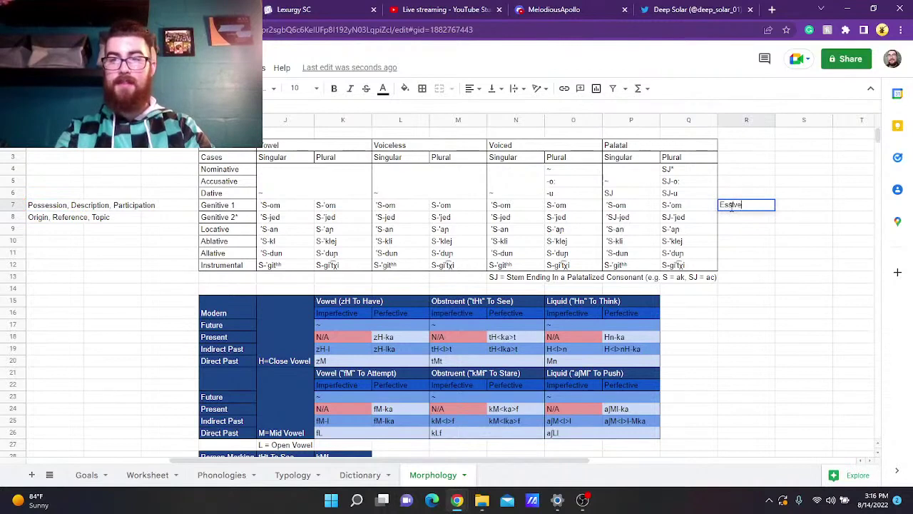
key(Return)
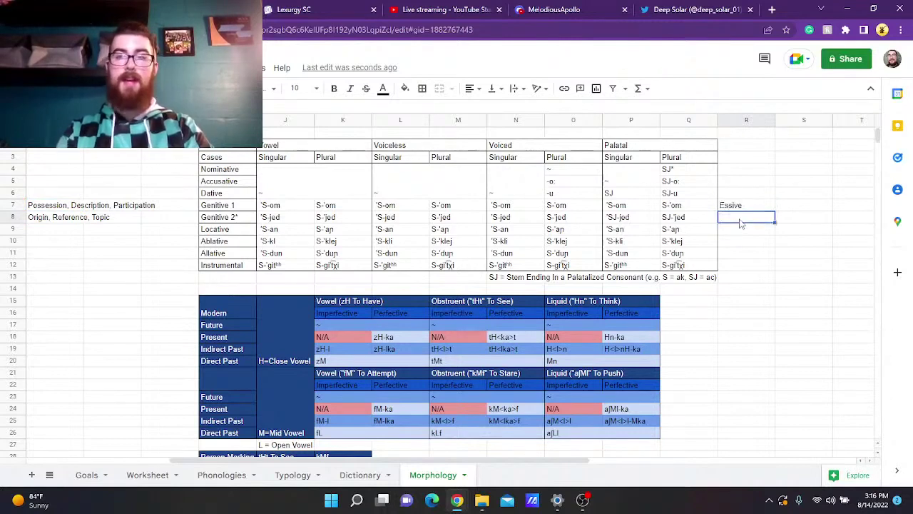
click(759, 204)
double_click(758, 205)
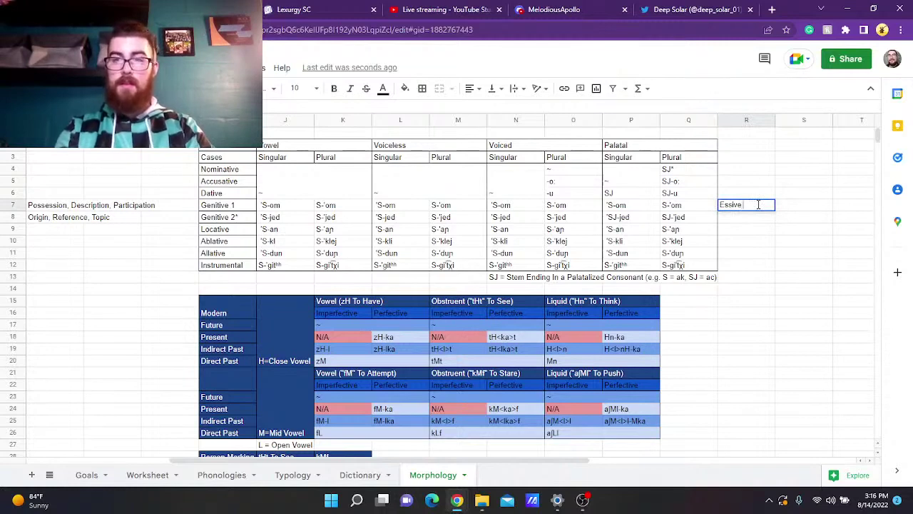
text(*B)
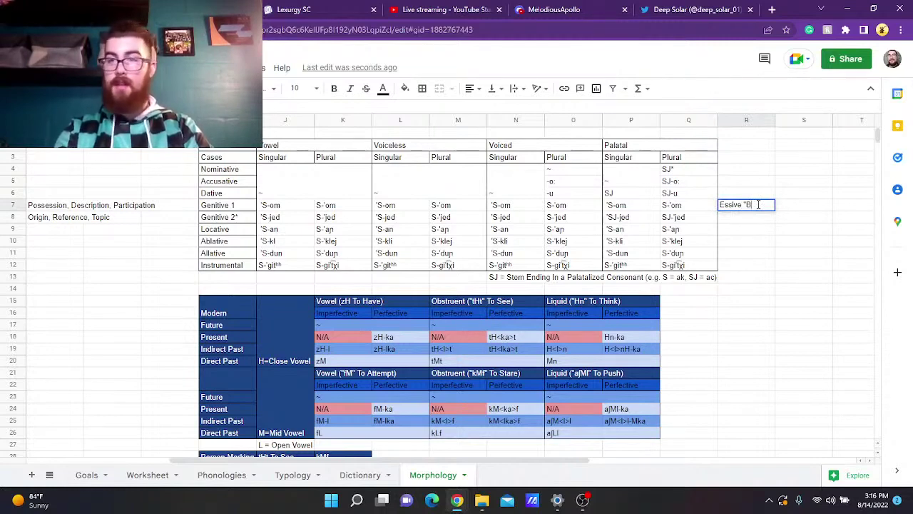
text(eing an X")
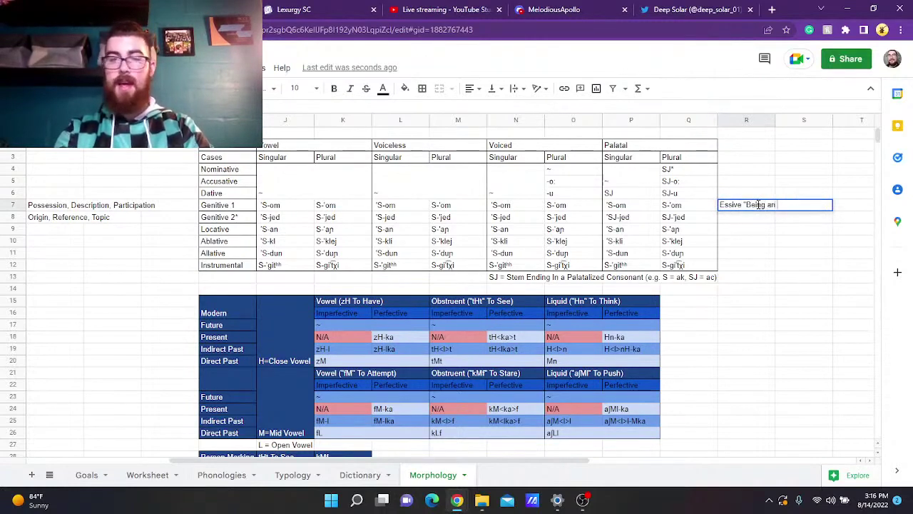
click(820, 282)
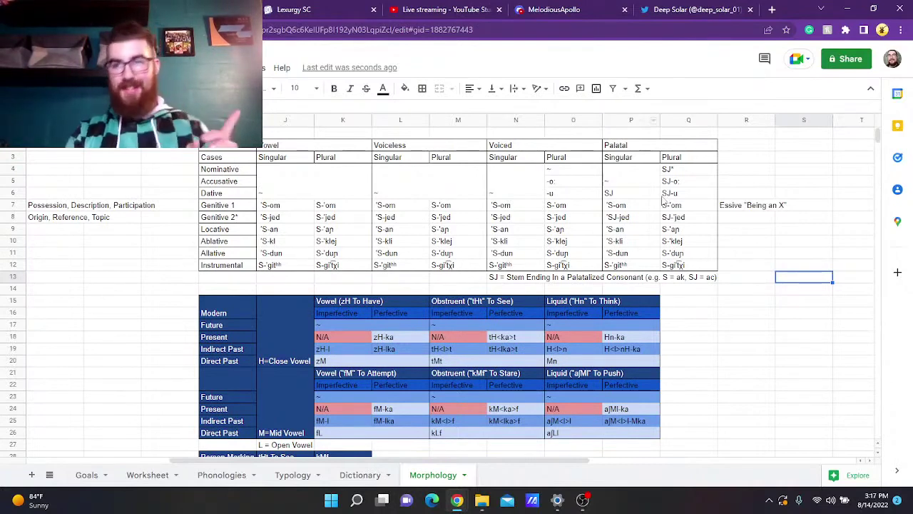
click(739, 208)
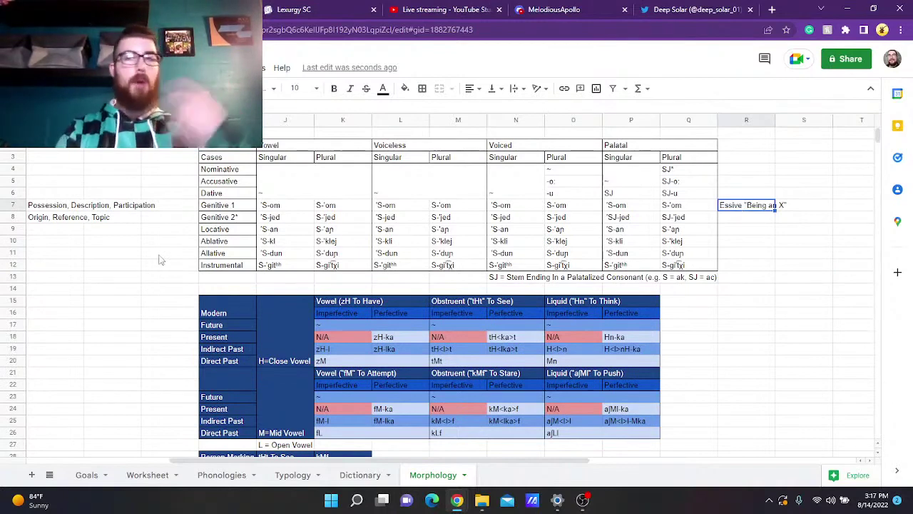
click(750, 223)
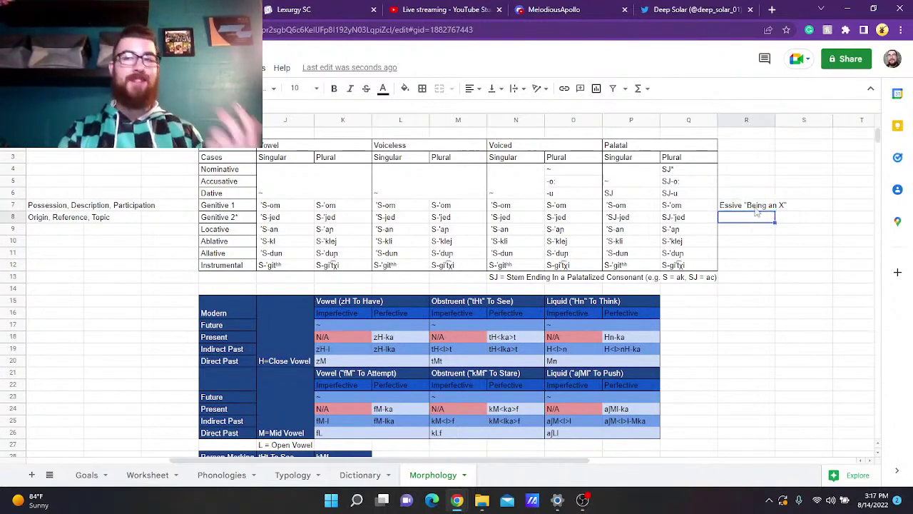
click(758, 208)
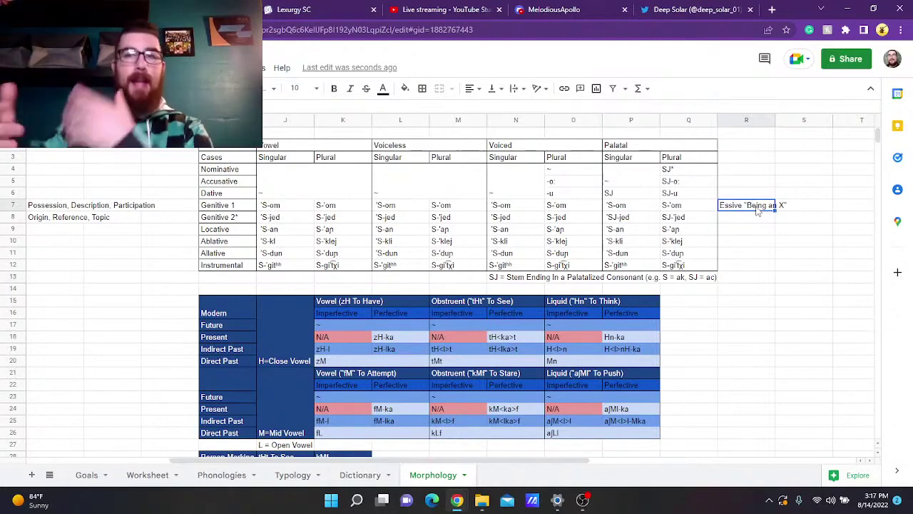
click(757, 222)
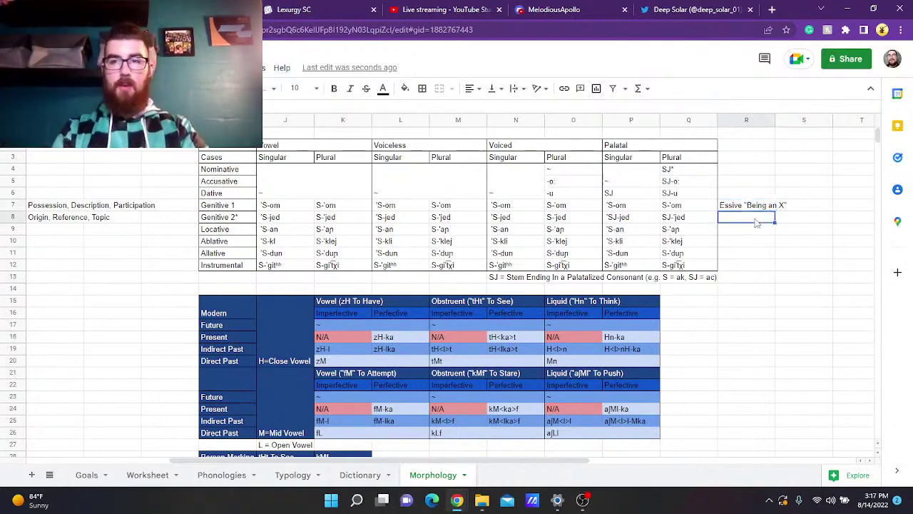
- Enter the example gloss "Dog Child-Gen2" in cell T7, in the empty area beside the case table
scroll(811, 215, right, 5)
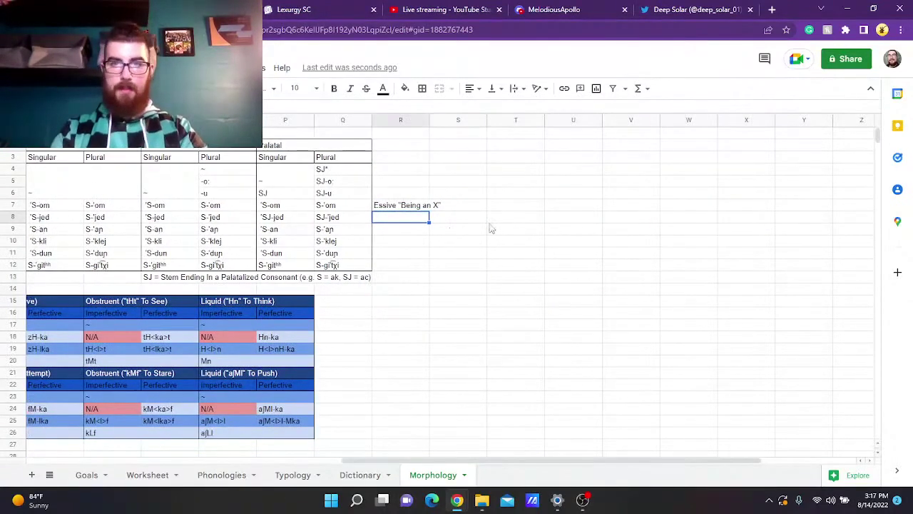
click(521, 210)
text(Dog)
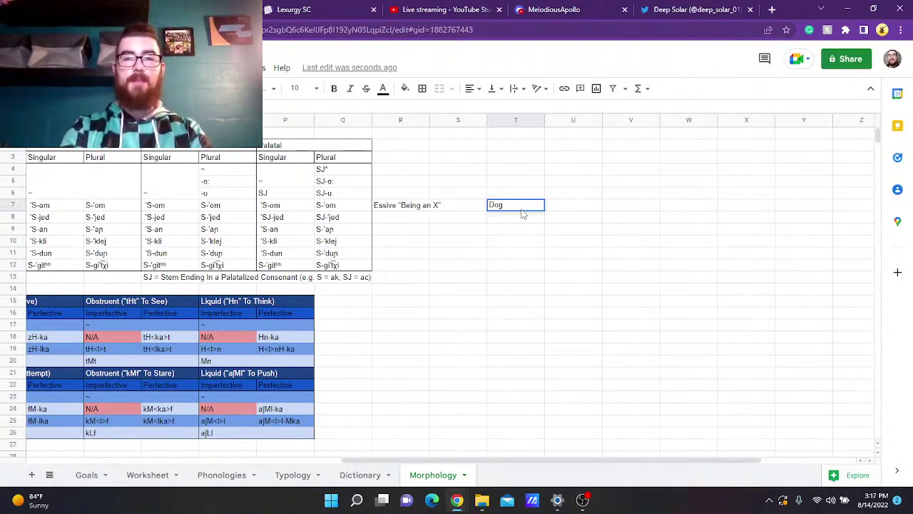
key(Return)
key(Up)
key(Return)
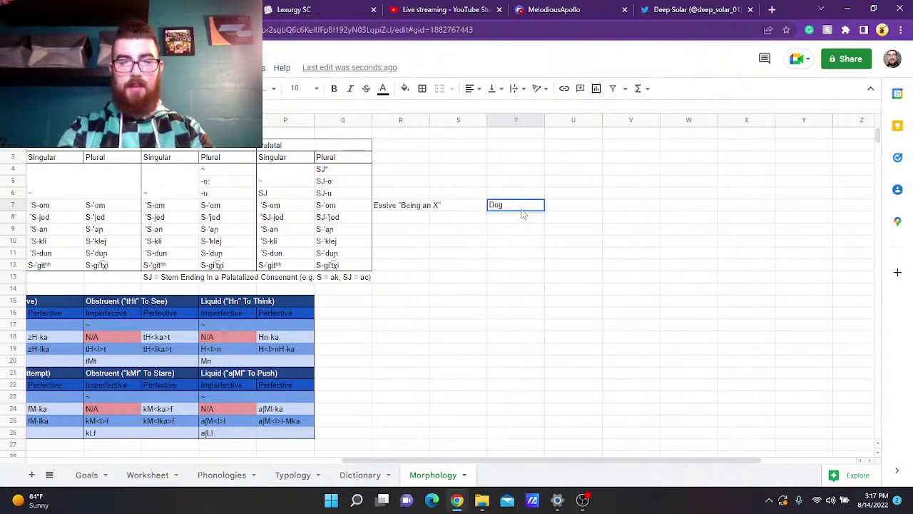
text(Ge)
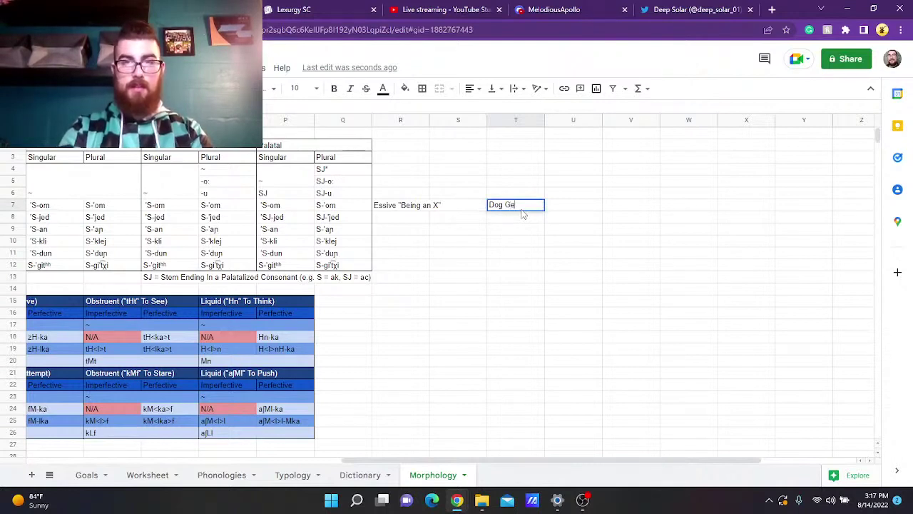
key(BackSpace)
key(BackSpace)
text(Ch)
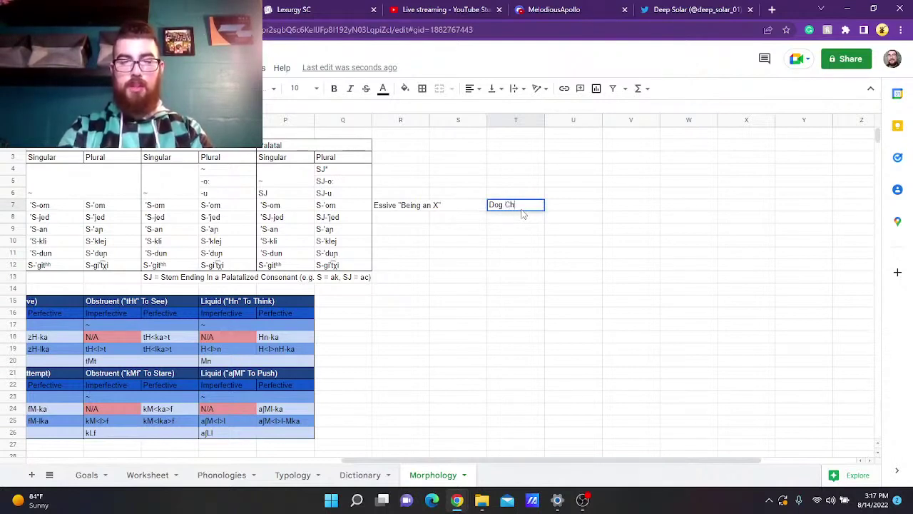
text(ild-Gen)
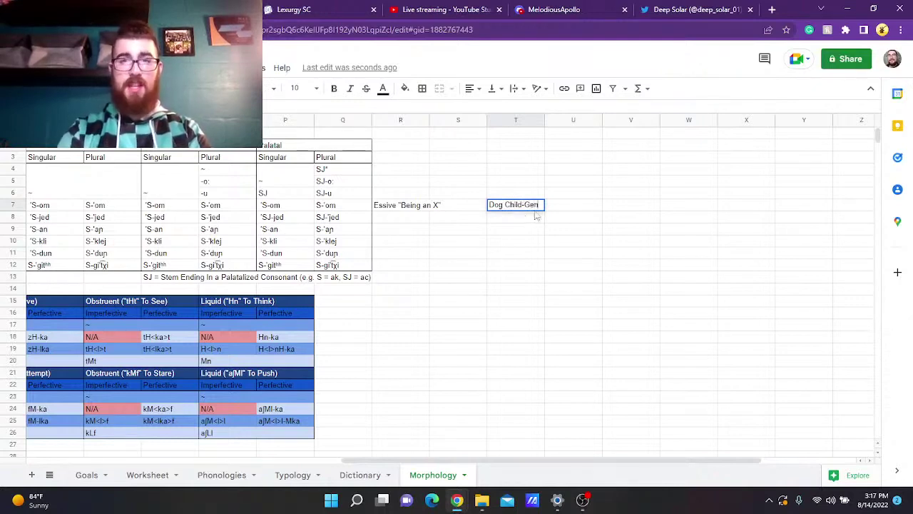
text(2)
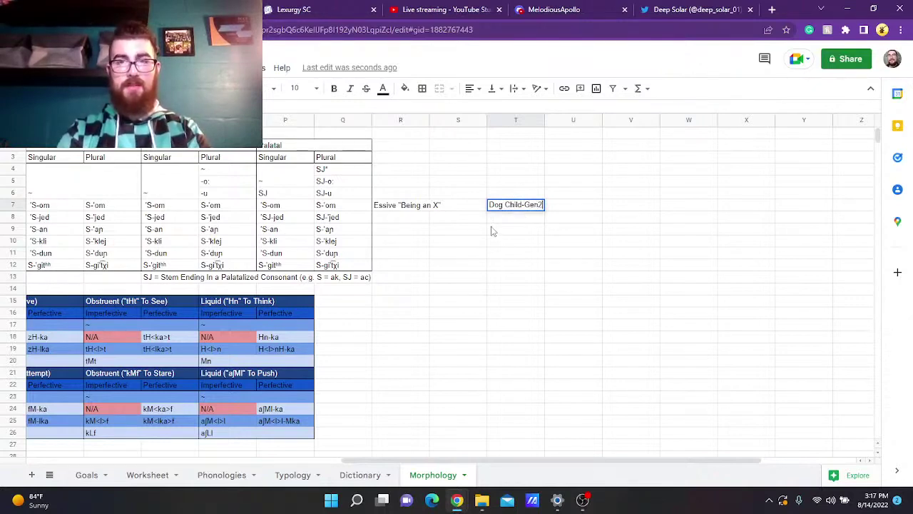
click(571, 209)
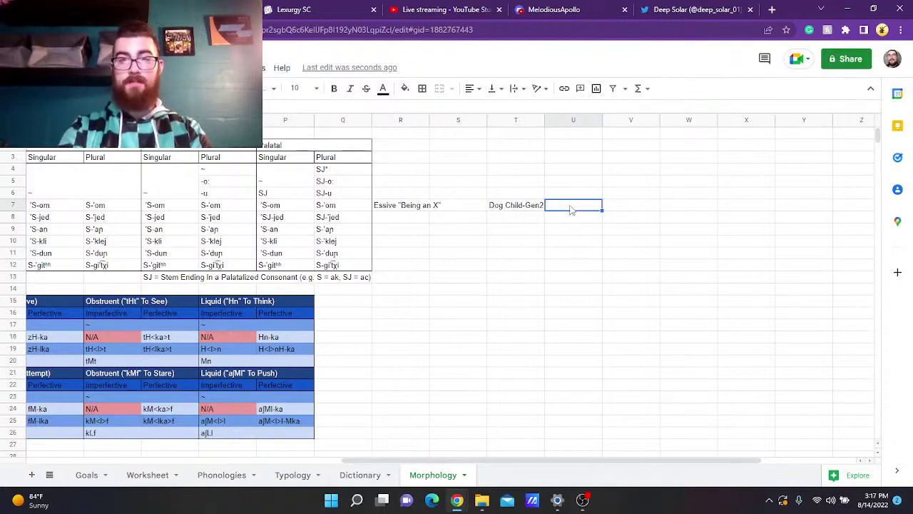
text(The childs)
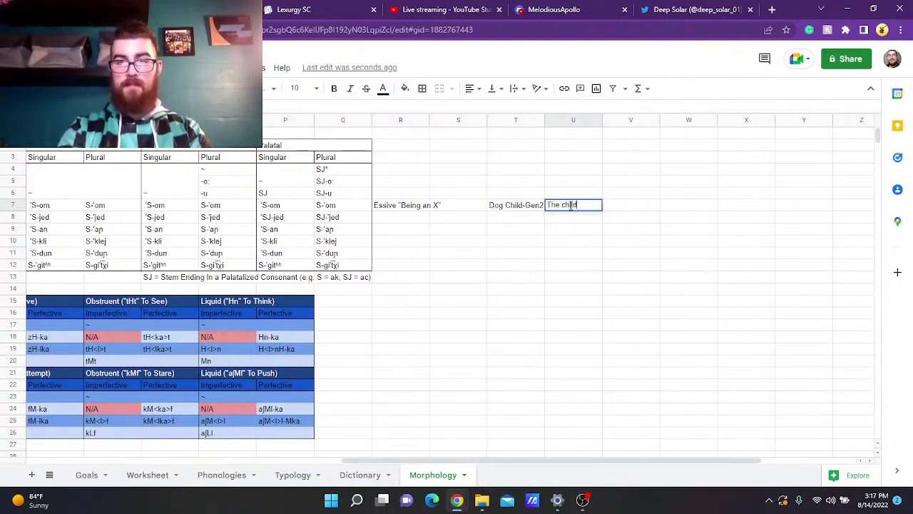
key(BackSpace)
key(BackSpace)
key(BackSpace)
key(BackSpace)
key(BackSpace)
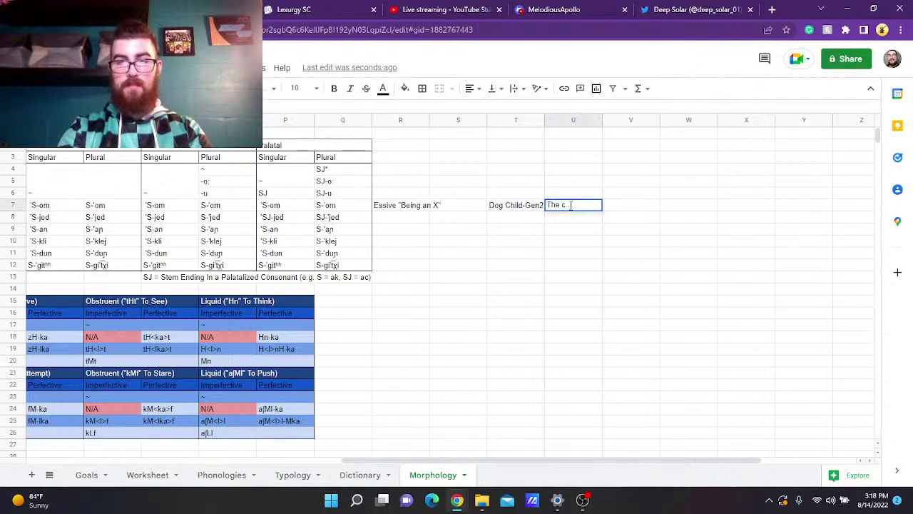
text(c)
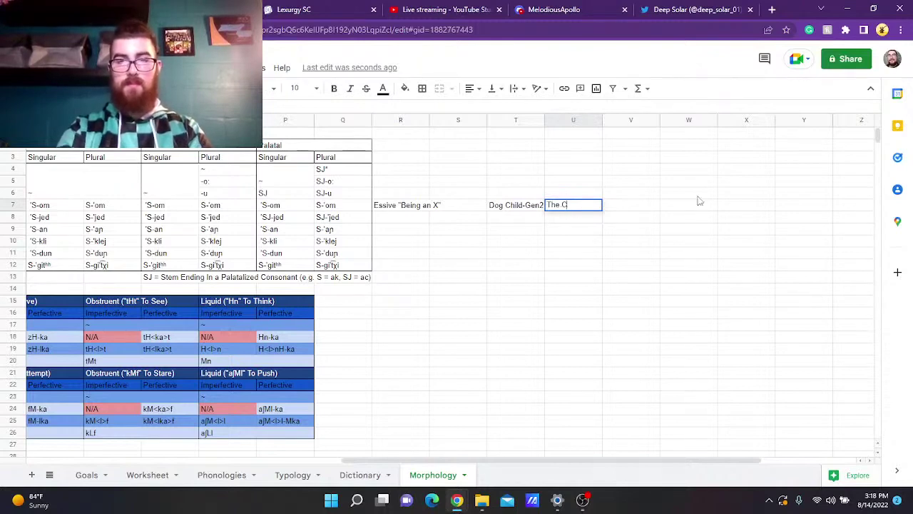
key(BackSpace)
key(BackSpace)
key(BackSpace)
key(BackSpace)
key(BackSpace)
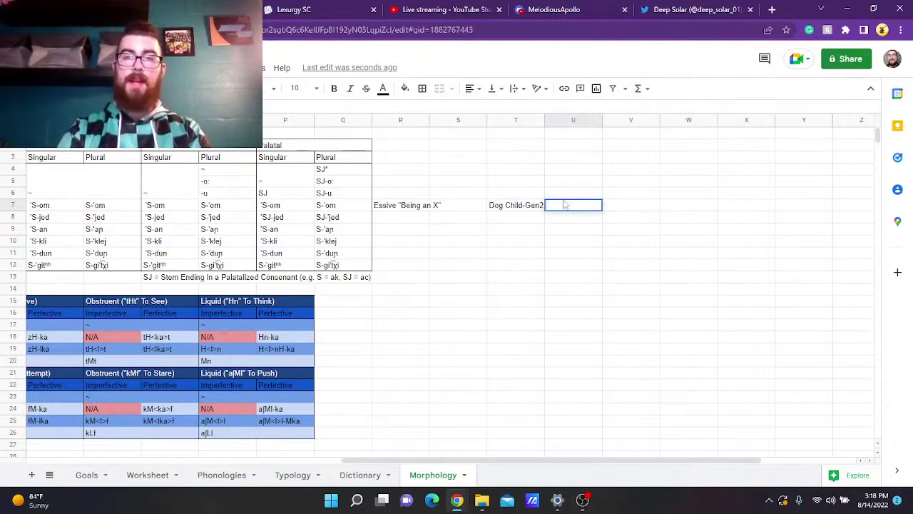
- Change the genitive label in T7 so that the gloss reads "Dog Child-Gen1"
click(529, 206)
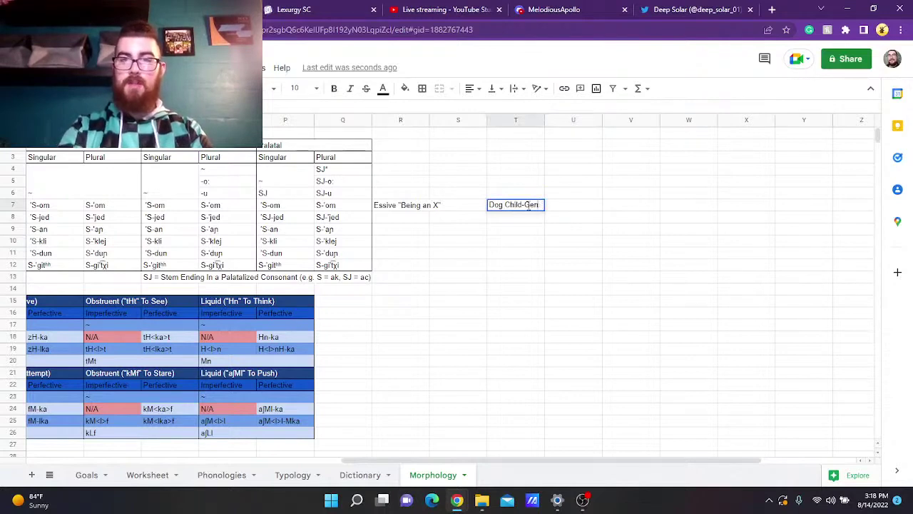
text(1)
key(Tab)
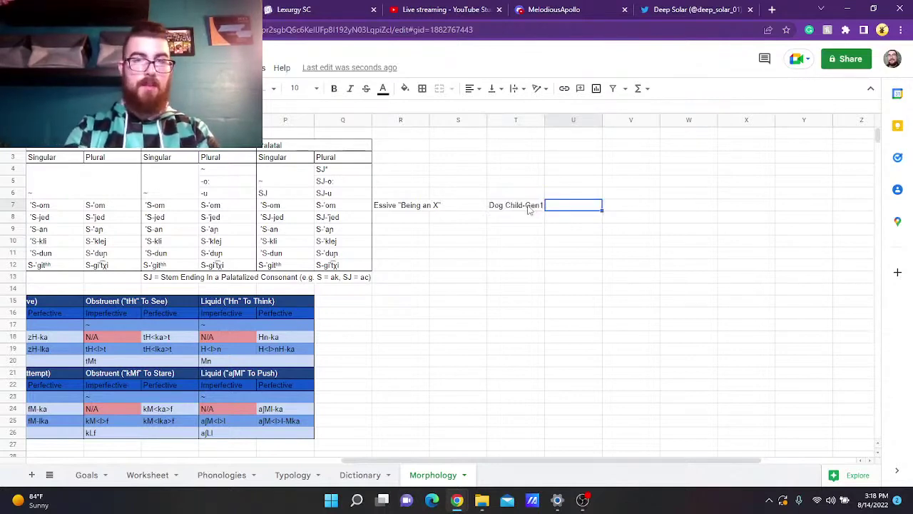
- Enter the translation "The Child's Dog" in cell U7, beside the "Dog Child-Gen1" gloss
text(The)
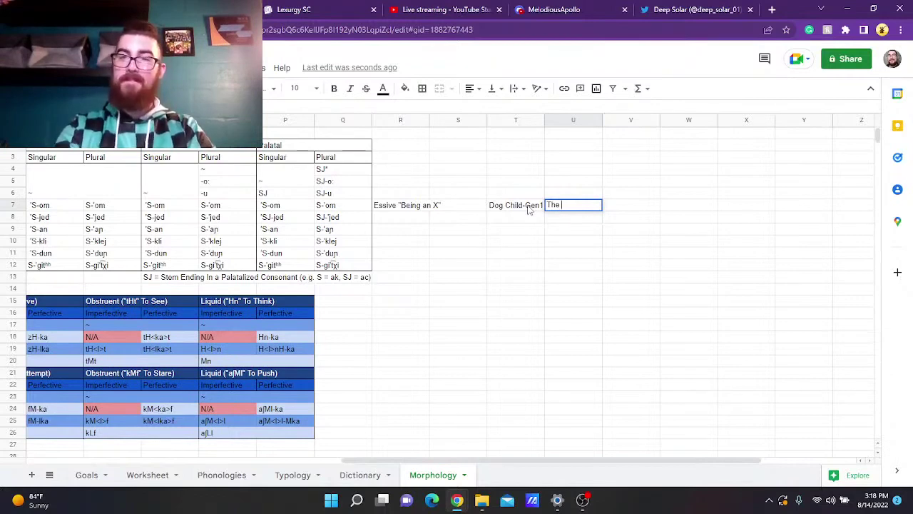
text(Dogs)
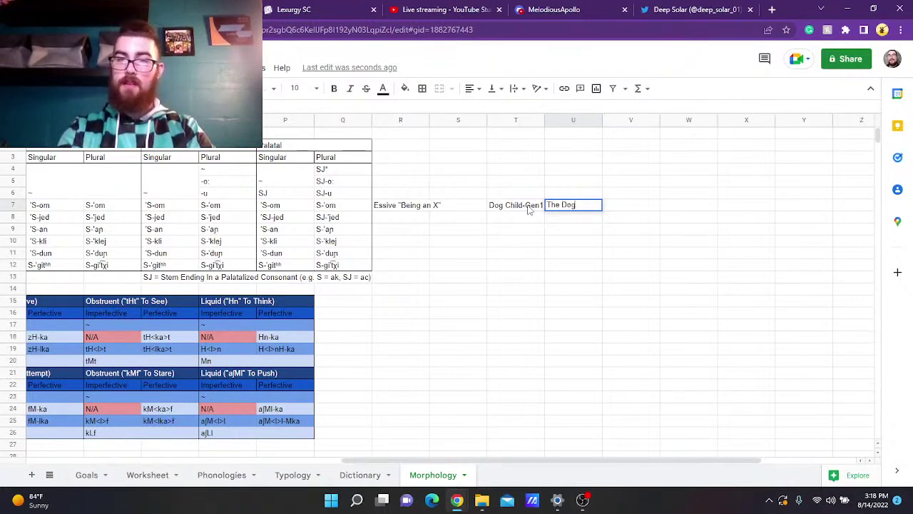
key(BackSpace)
key(BackSpace)
key(BackSpace)
key(BackSpace)
text(Chil)
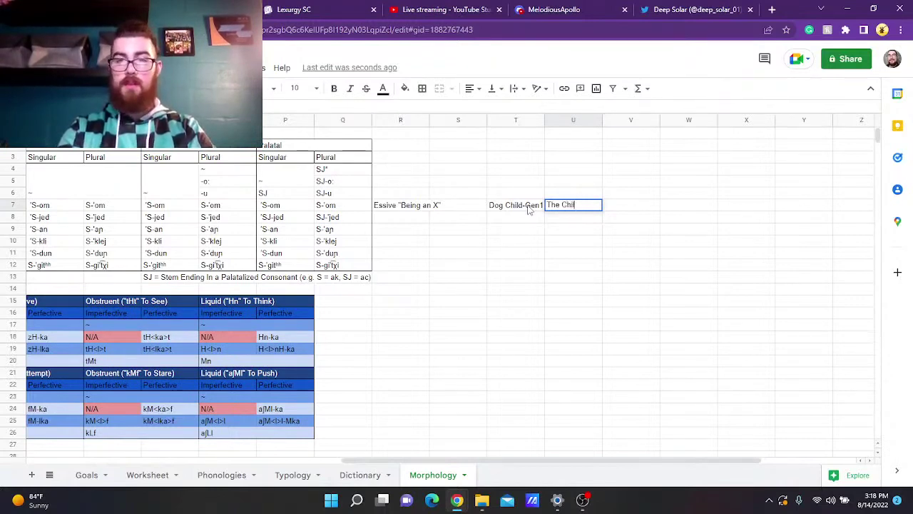
text(d's Dong)
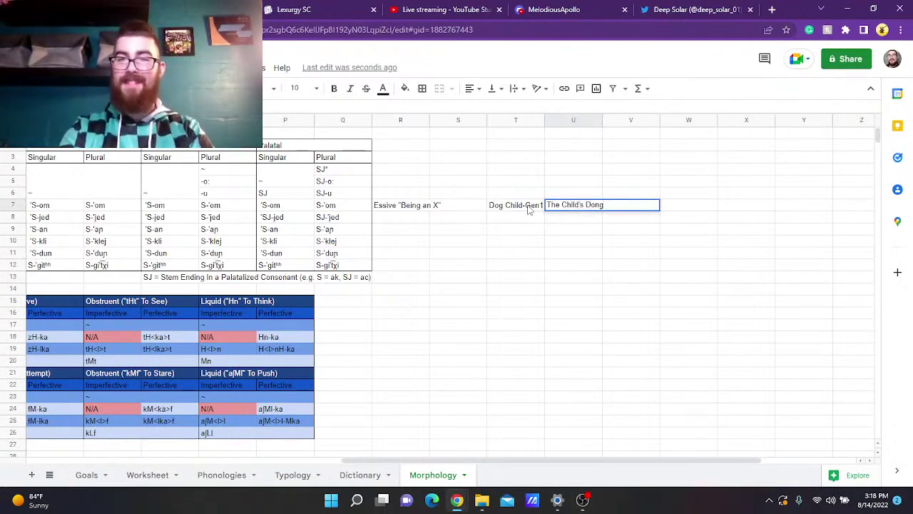
key(BackSpace)
key(BackSpace)
text(g)
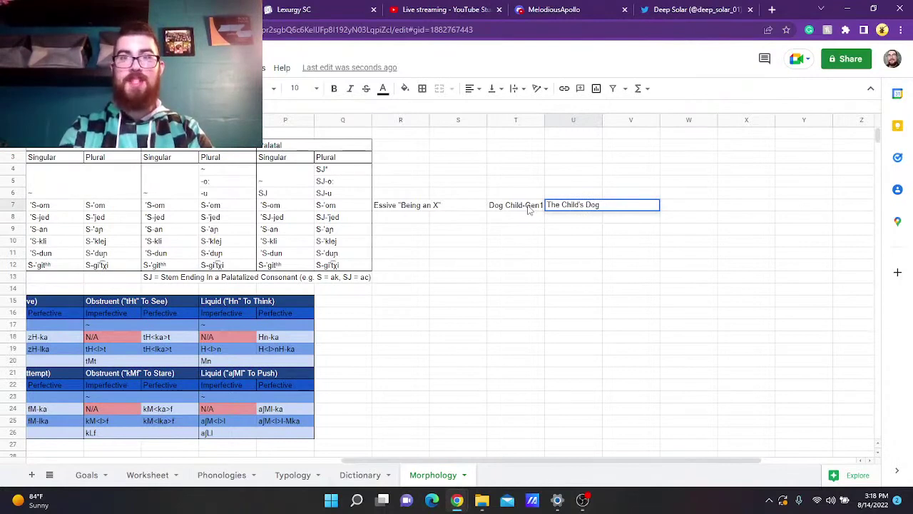
- Enter the same gloss "Dog Child-Gen1" in cell T8 for a second example
click(530, 217)
text(Do)
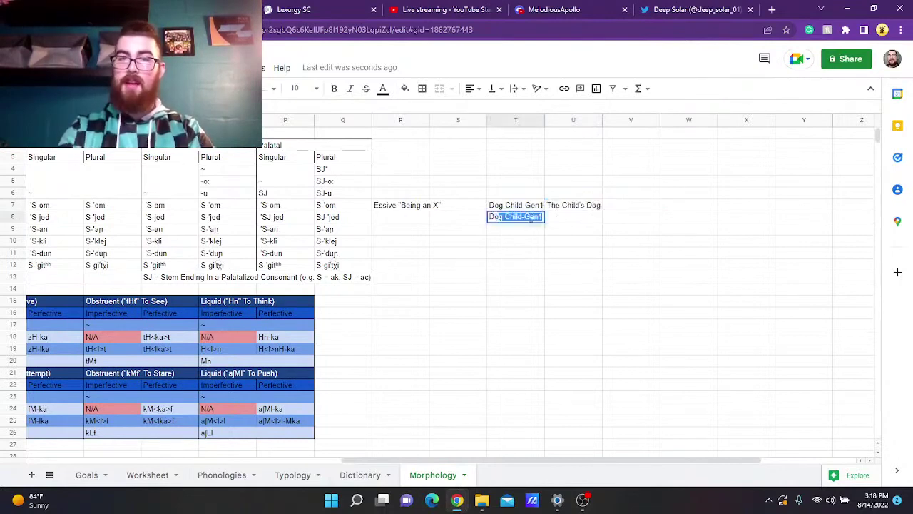
text(g)
key(BackSpace)
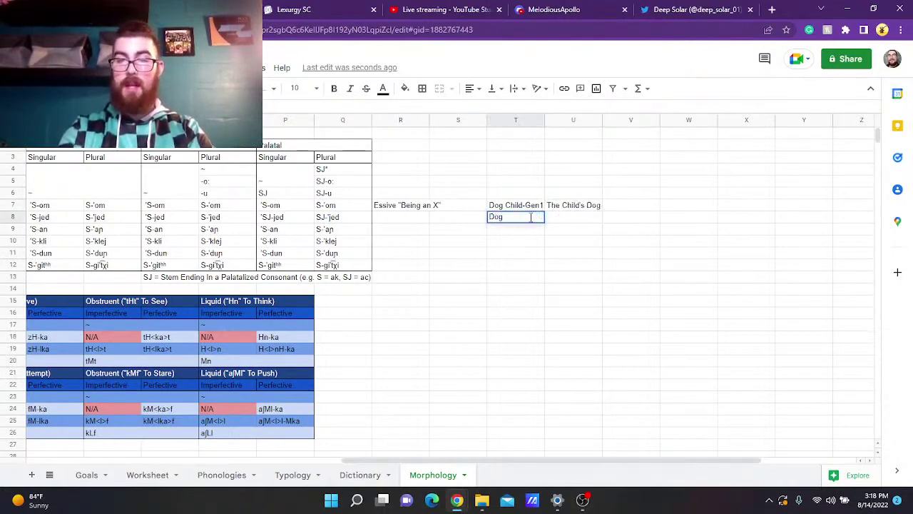
text(Child-)
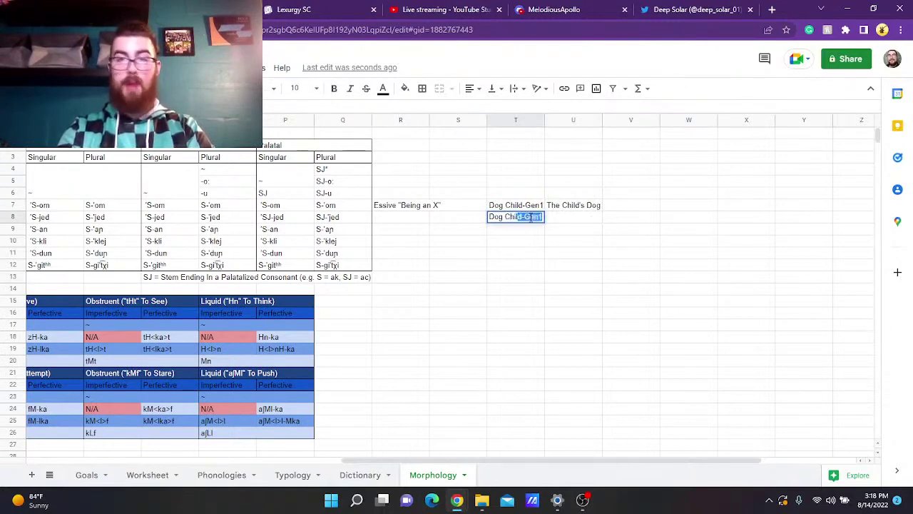
text(G)
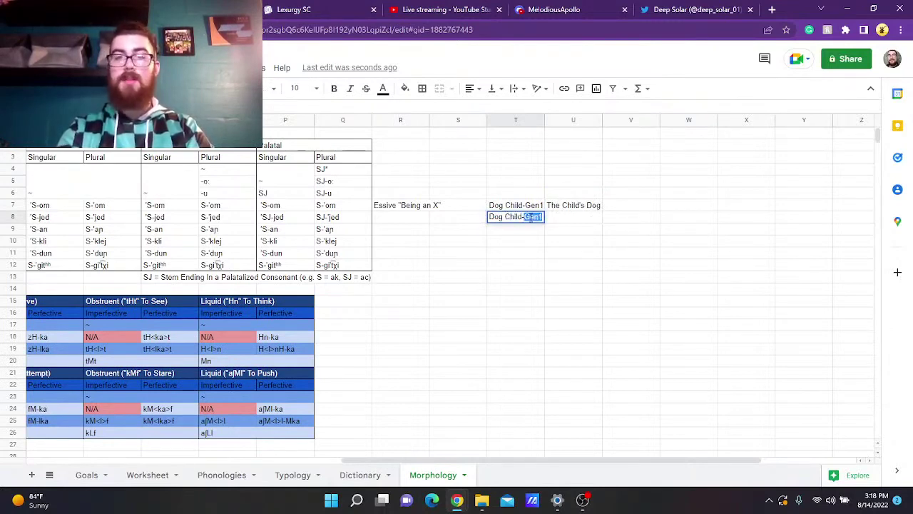
text(en1)
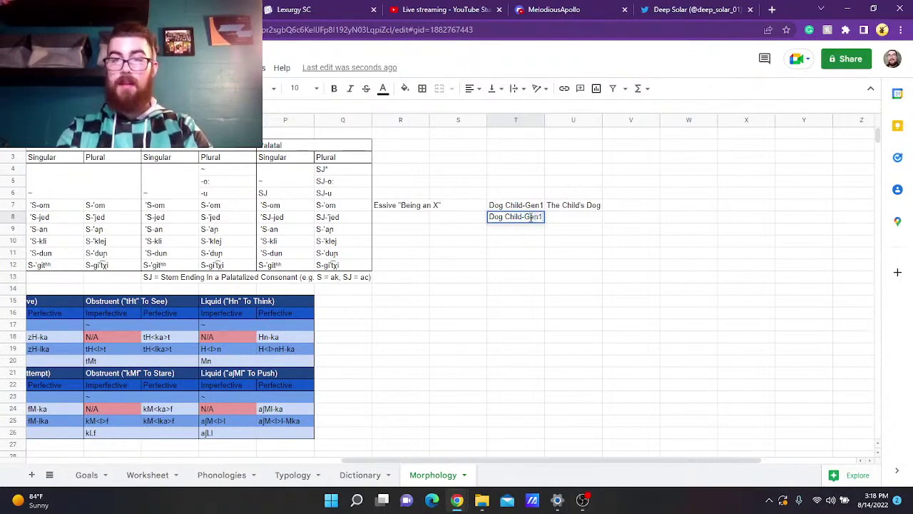
key(Tab)
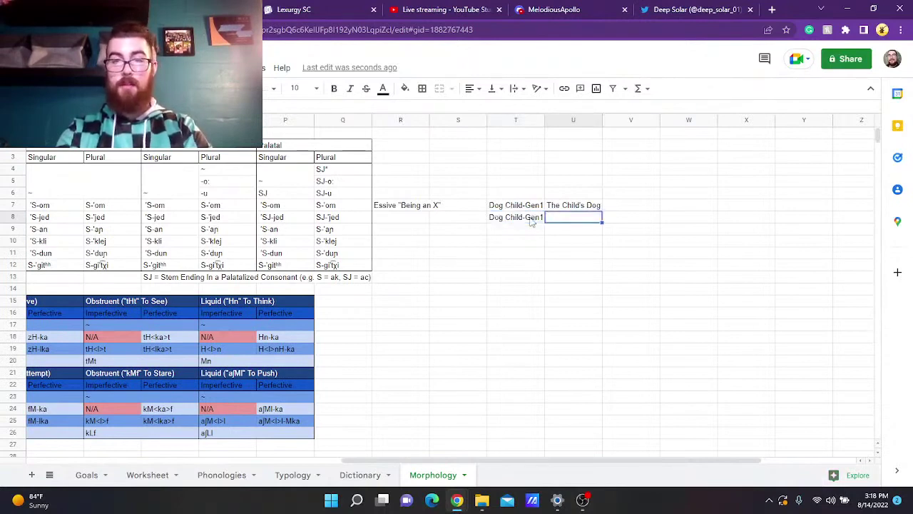
- Enter the alternative translation "The Puppy" in cell U8, beside the second gloss
text(The PUpp)
key(BackSpace)
key(BackSpace)
key(BackSpace)
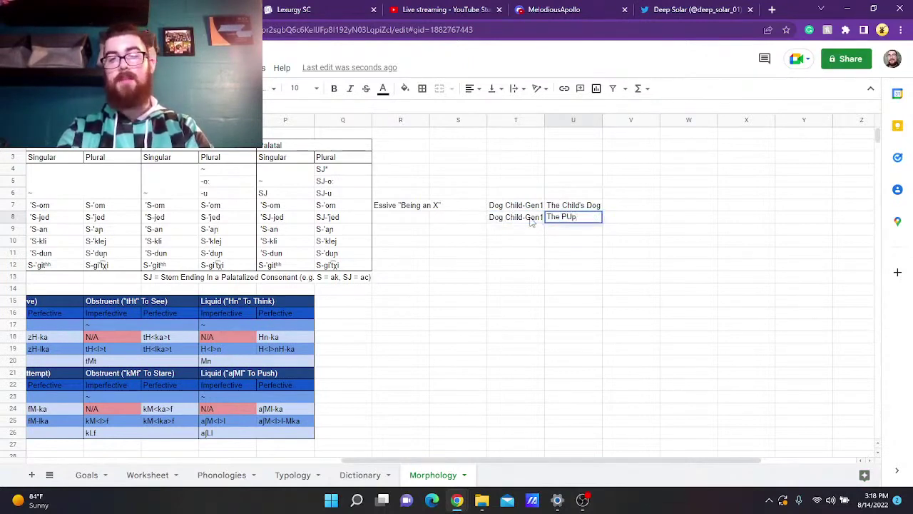
text(uppy)
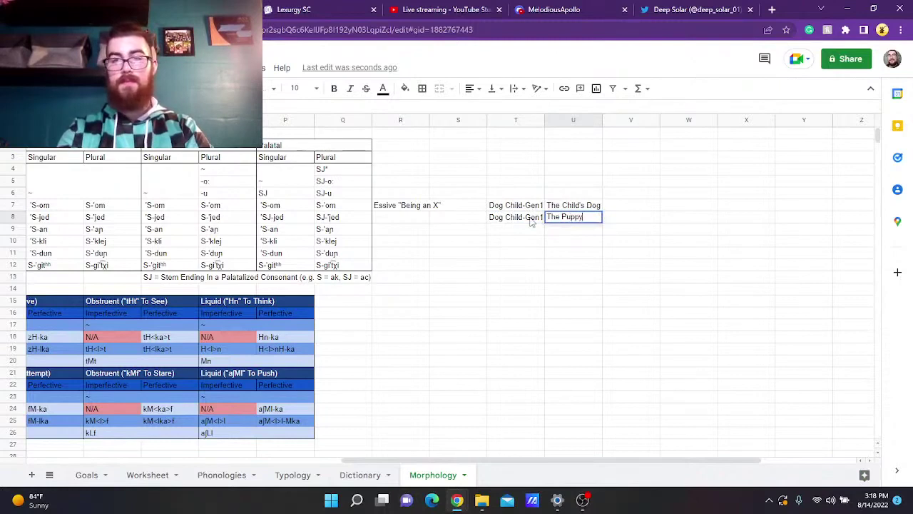
click(586, 271)
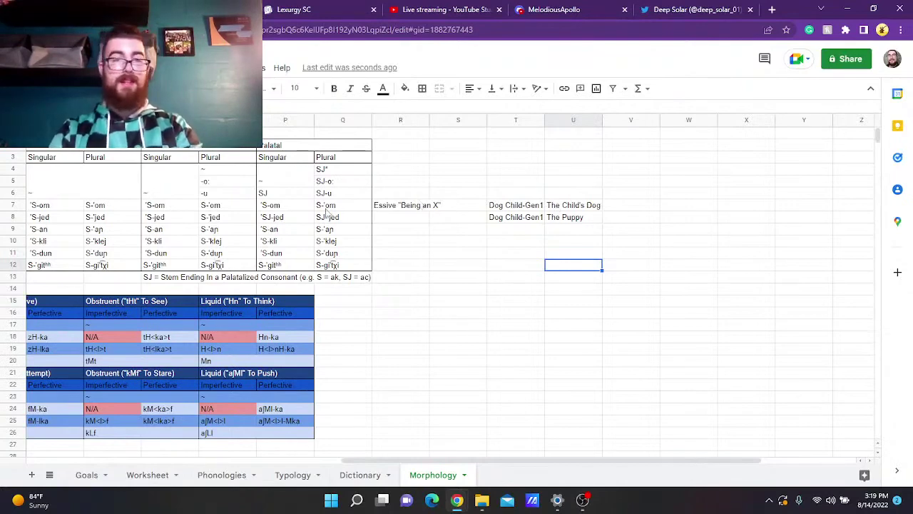
- Check the usage notes for Genitive 1 and clear the Essive note from cell R7
scroll(326, 212, left, 3)
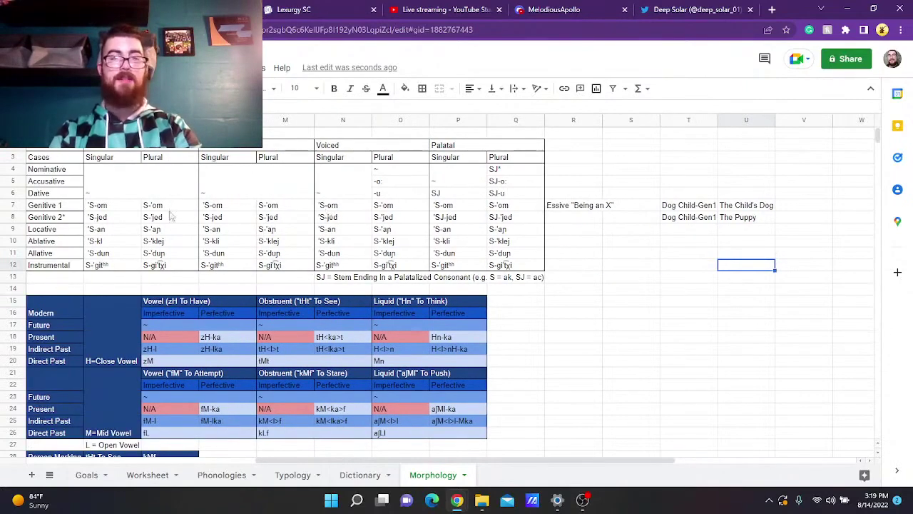
scroll(75, 207, left, 3)
click(52, 209)
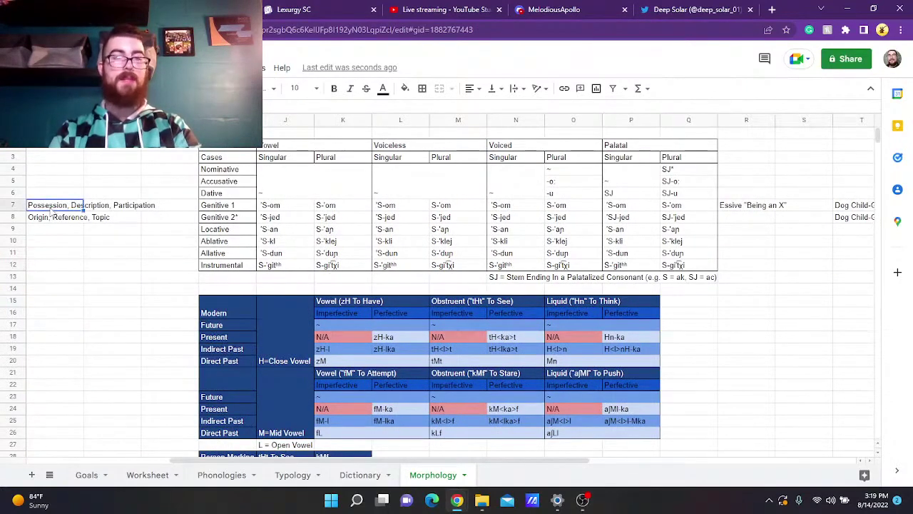
click(245, 210)
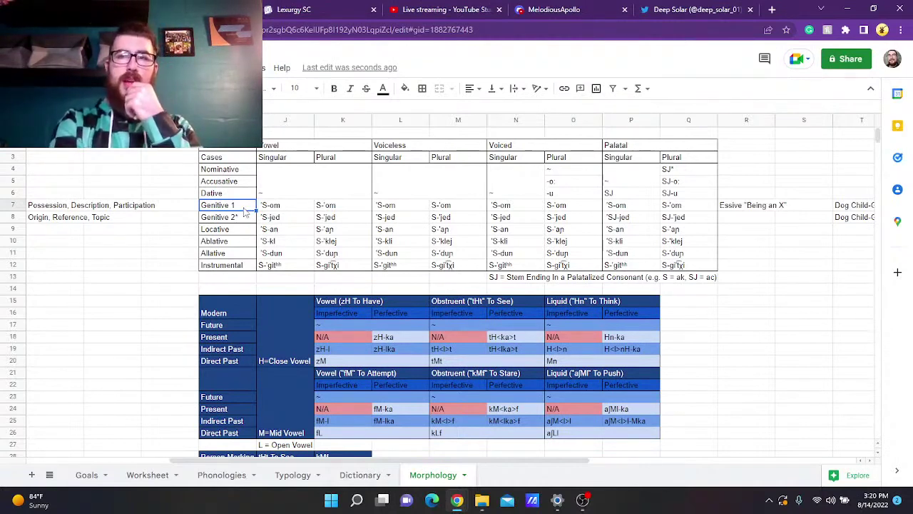
click(762, 208)
key(Delete)
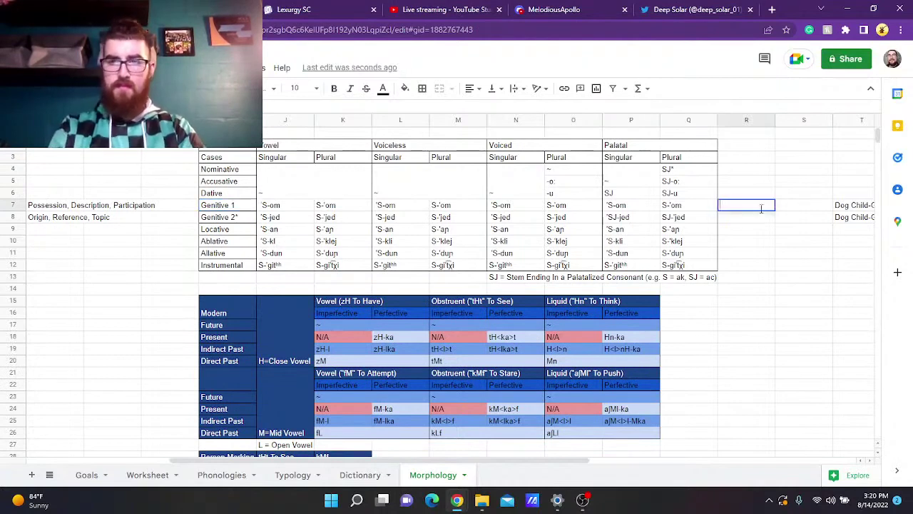
- Enter the note Essive: "To Be an X" in cell R8, beside the Genitive 2 row
click(762, 214)
text(Essi)
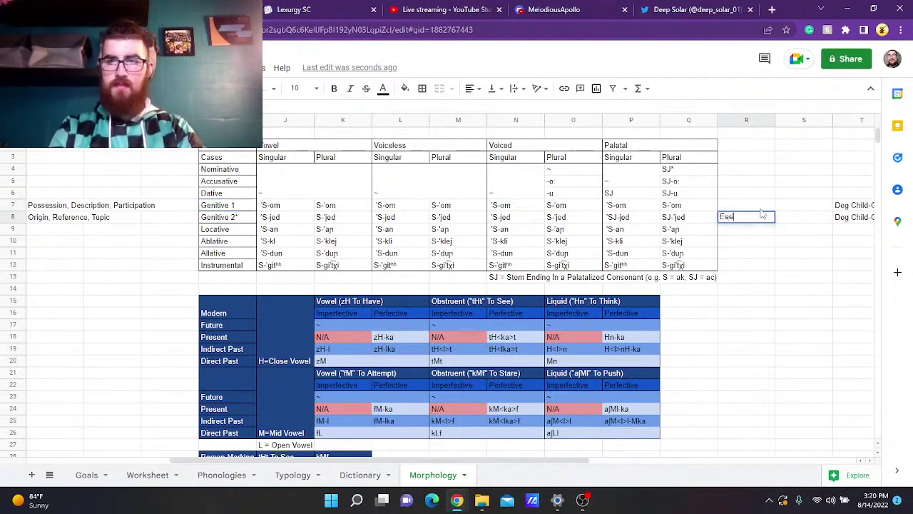
text(ve)
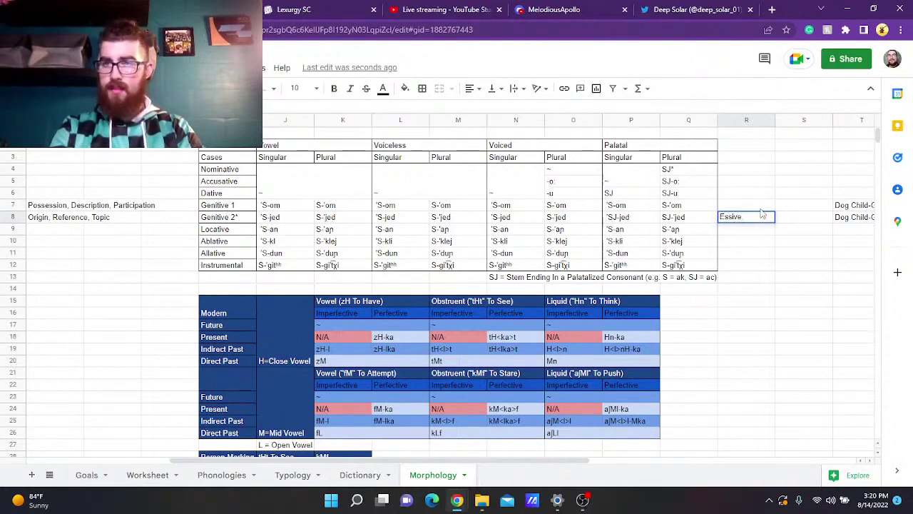
text( ")
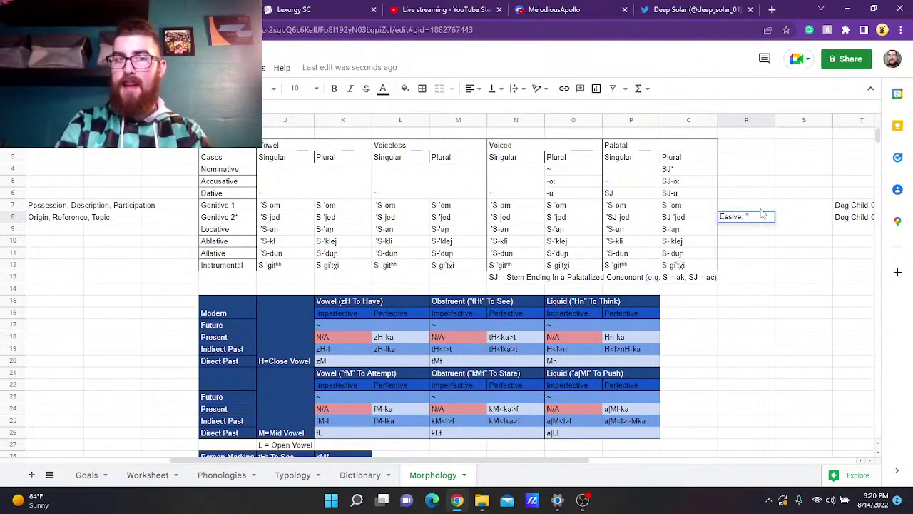
scroll(762, 213, right, 2)
click(778, 274)
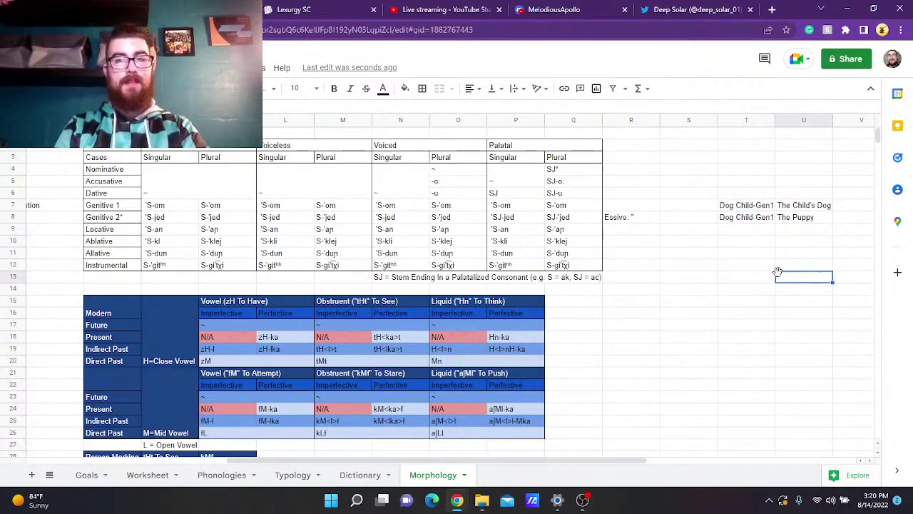
click(637, 220)
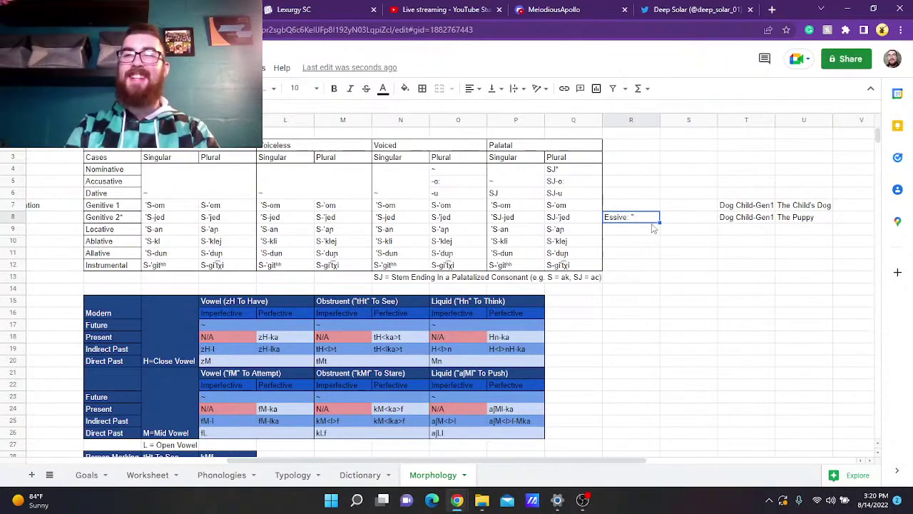
double_click(652, 218)
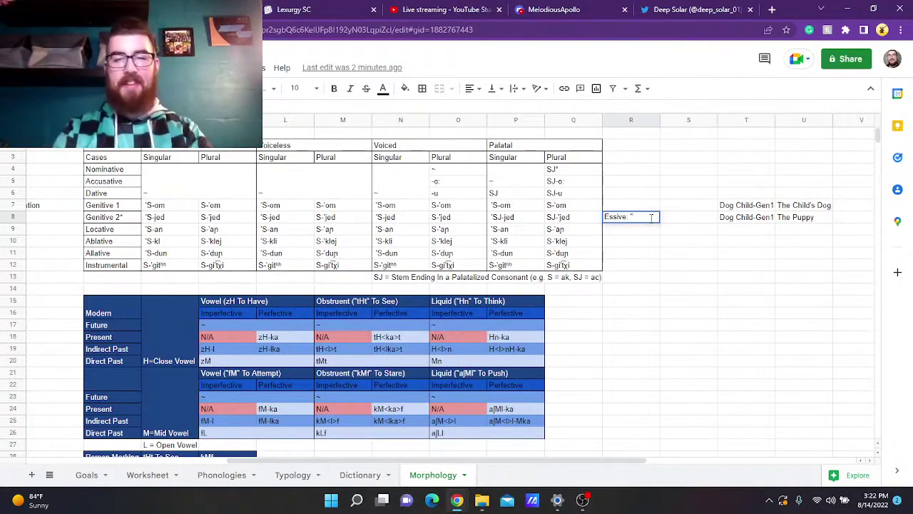
text(')
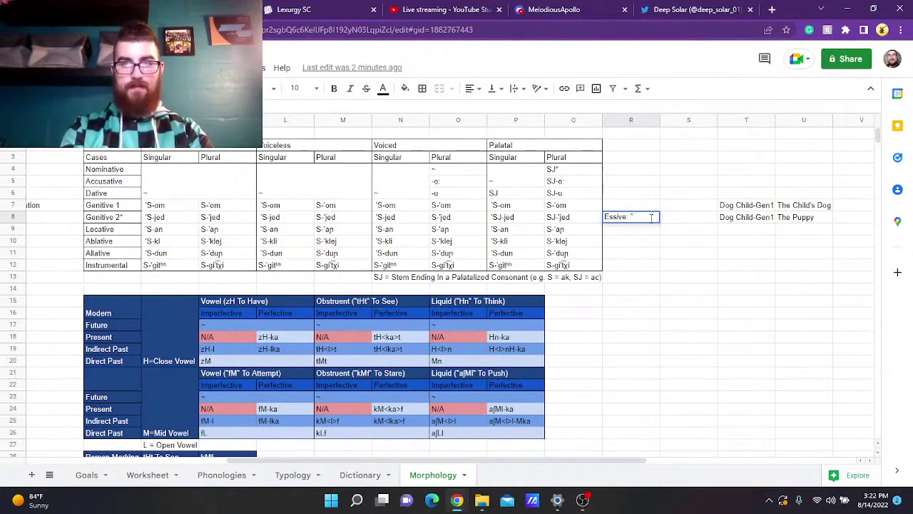
text(To)
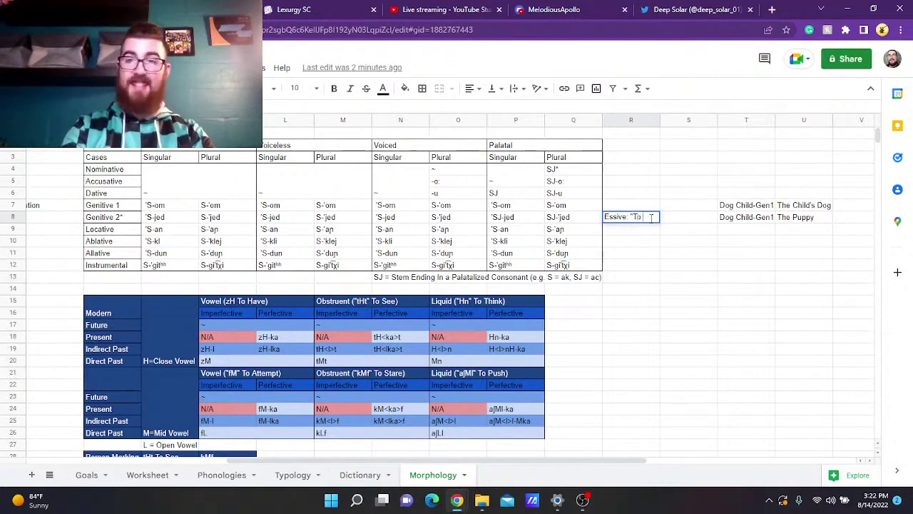
text( Be an )
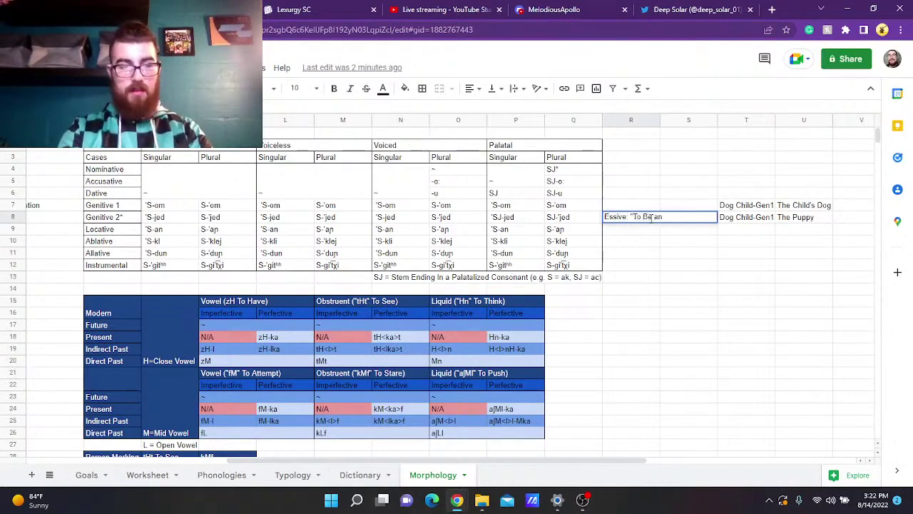
text(X")
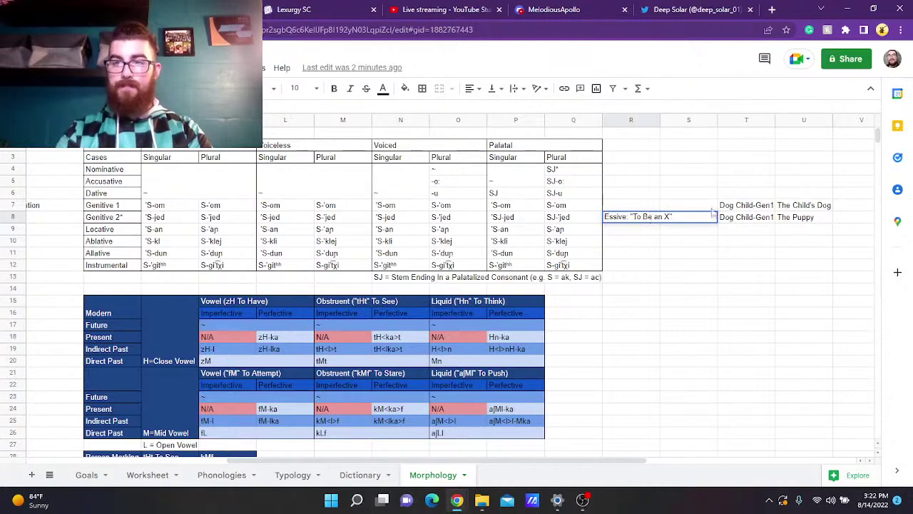
- Clear the two example glosses in T7:T8 and their translations in U7:U8
drag(732, 207, 735, 219)
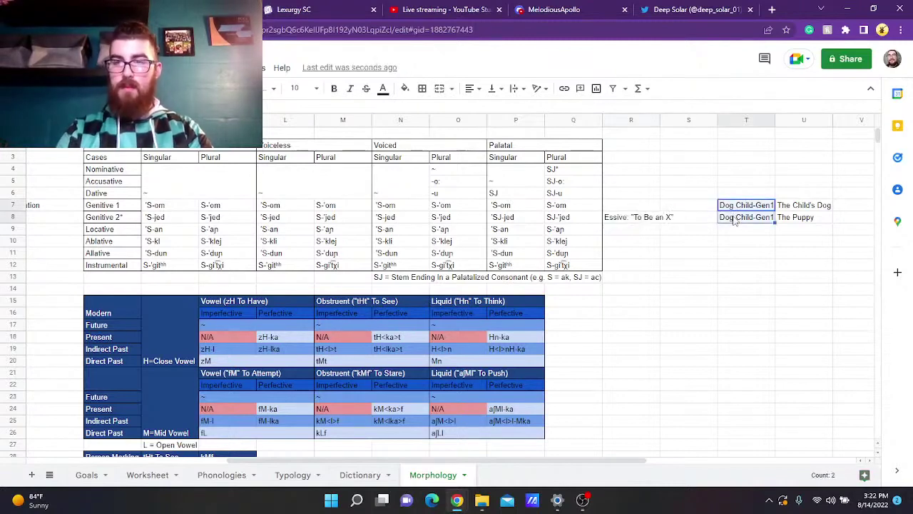
key(Delete)
drag(814, 206, 810, 221)
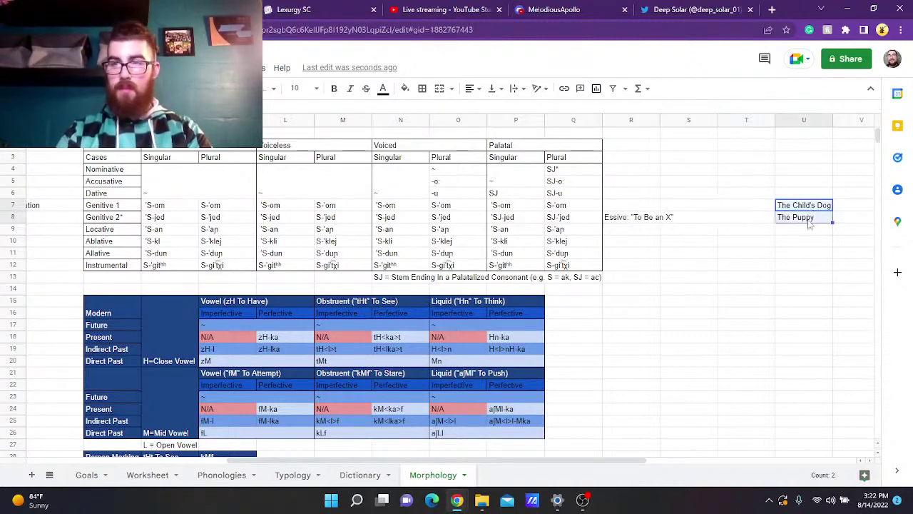
key(Delete)
scroll(428, 236, left, 3)
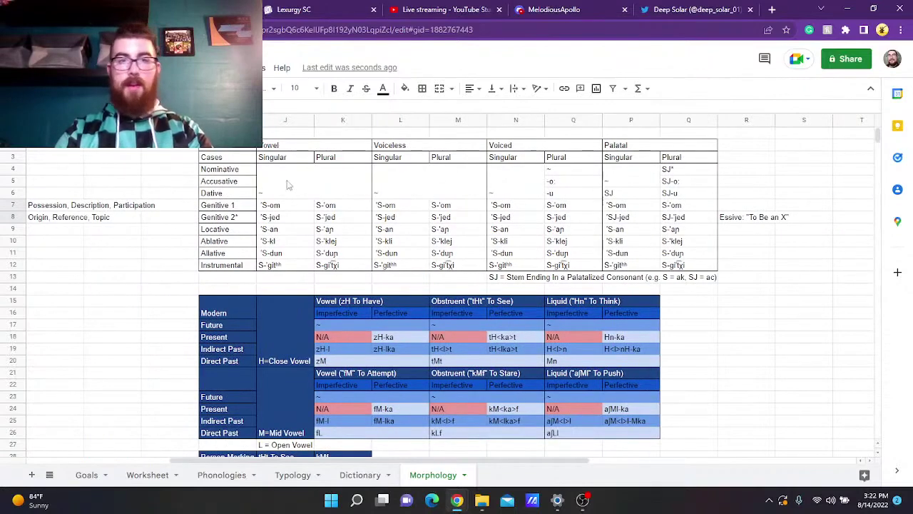
- Remove "Description" from the Genitive 1 usage note, leaving "Possession, Participation"
click(243, 169)
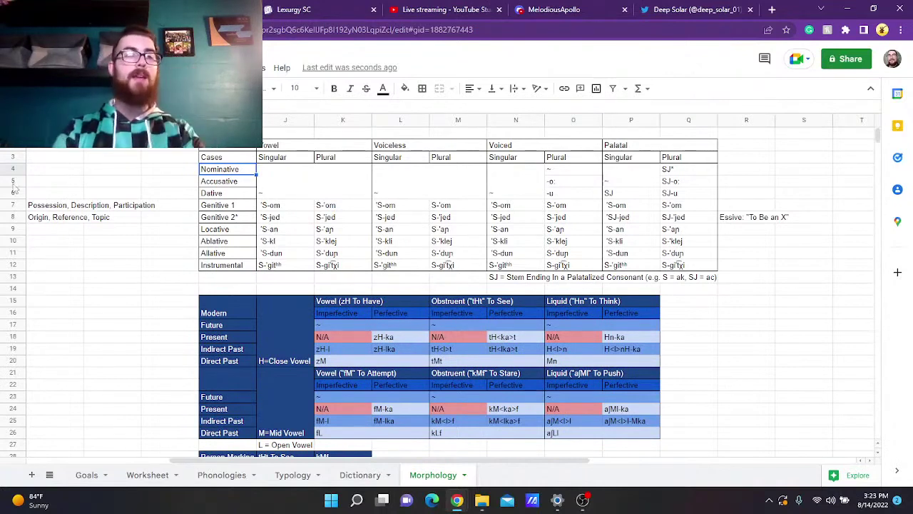
click(66, 204)
double_click(65, 205)
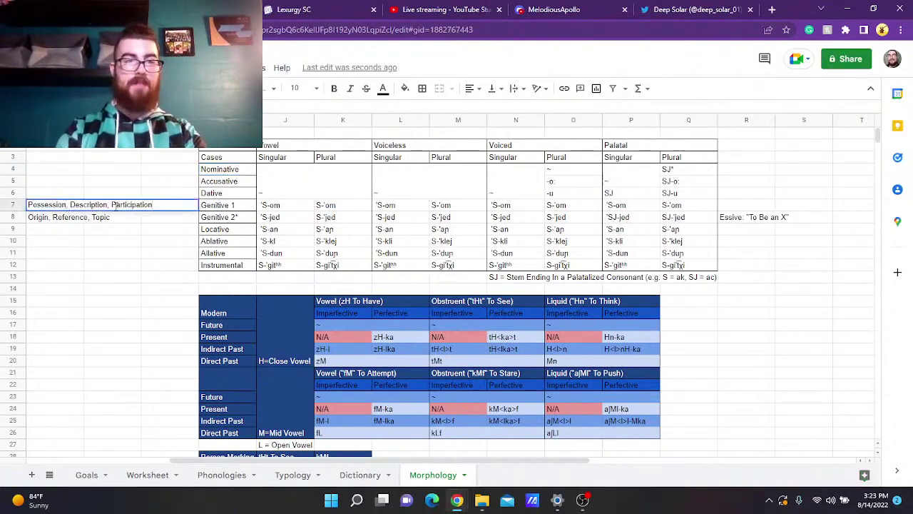
drag(109, 205, 70, 205)
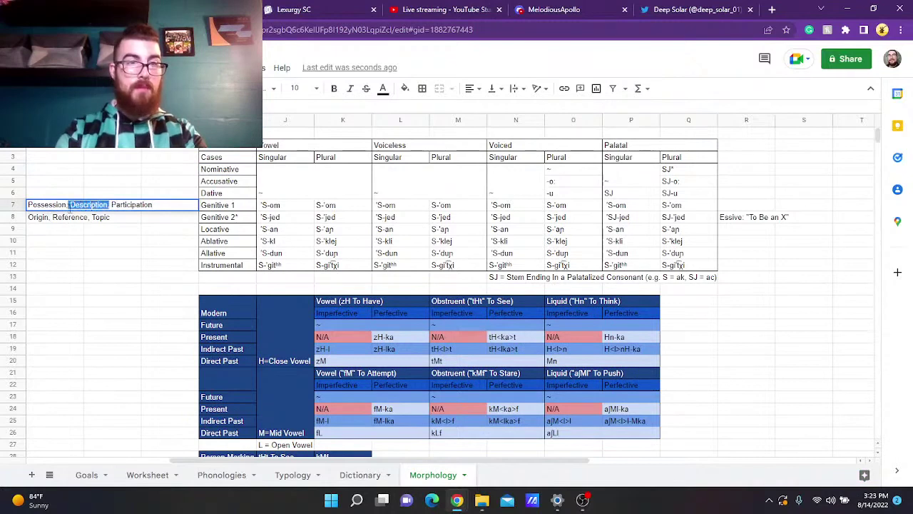
key(Delete)
key(Delete)
key(Delete)
key(Delete)
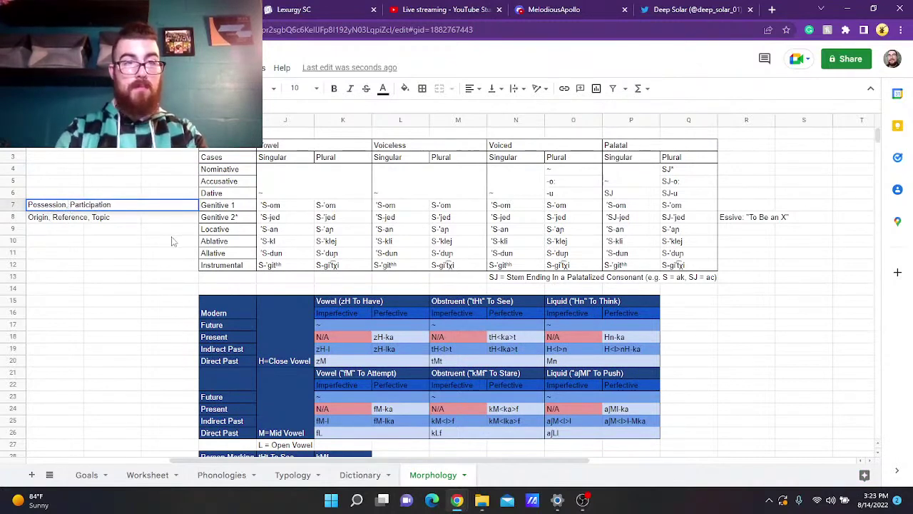
- Add "Description*" to the end of the Genitive 2 usage note
double_click(66, 217)
text(, Des)
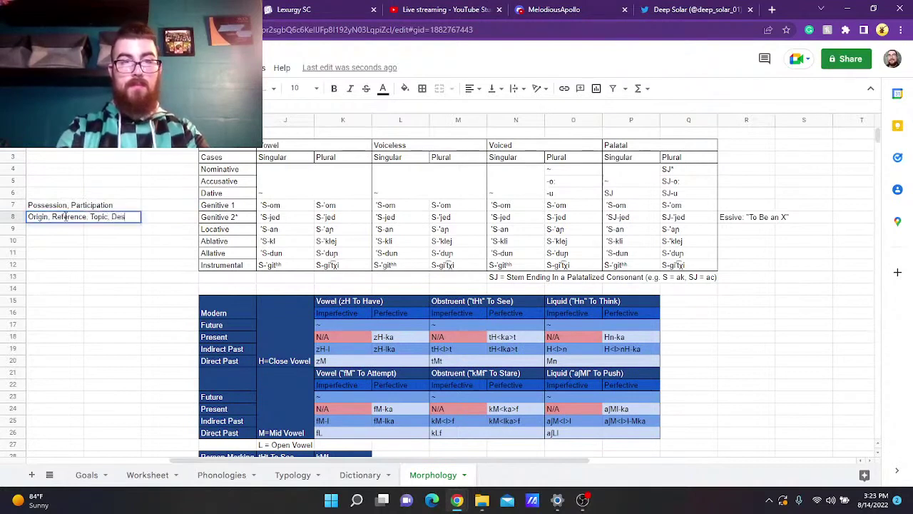
text(cription*)
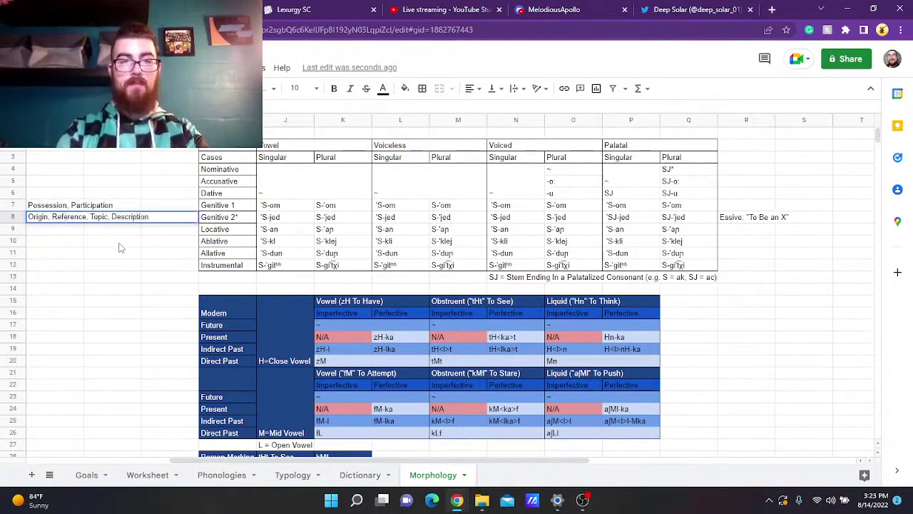
click(170, 255)
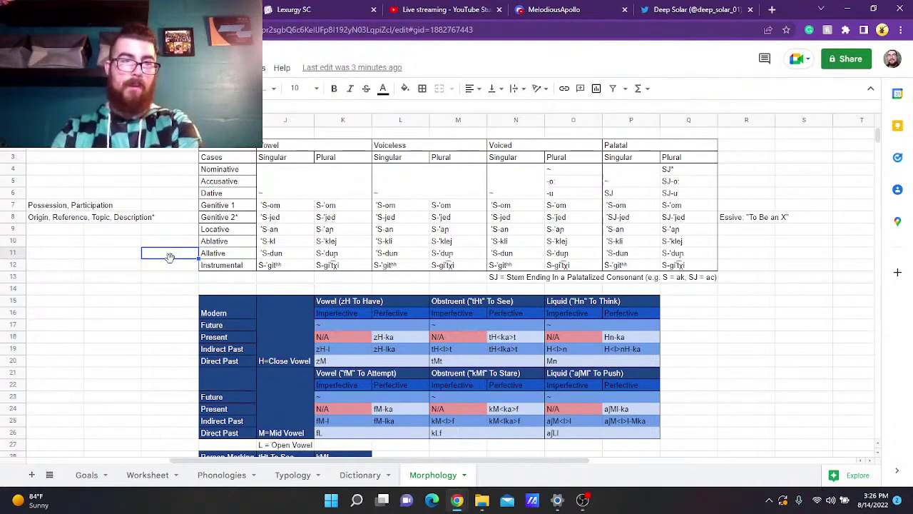
scroll(121, 234, left, 5)
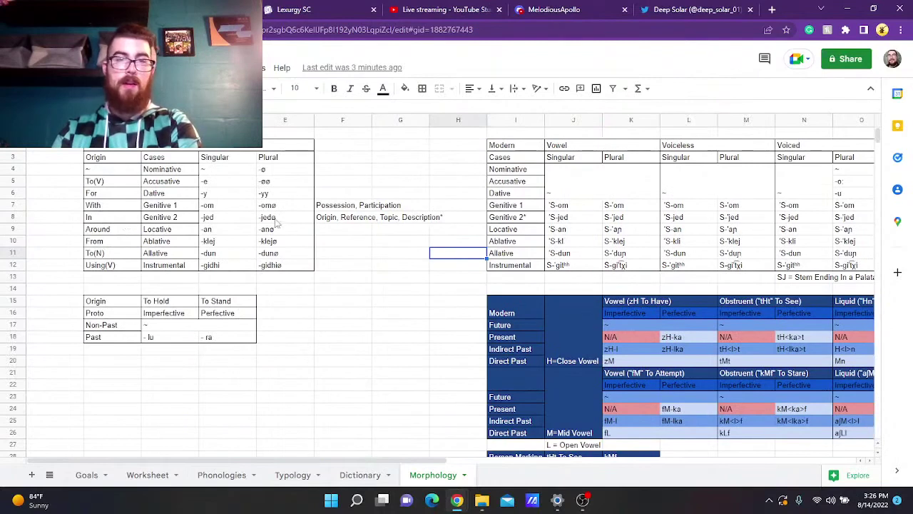
double_click(347, 204)
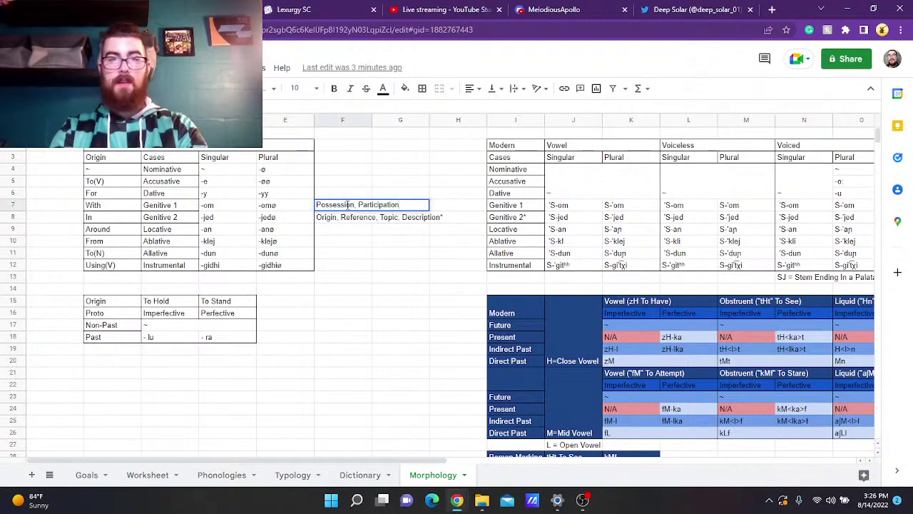
text(,)
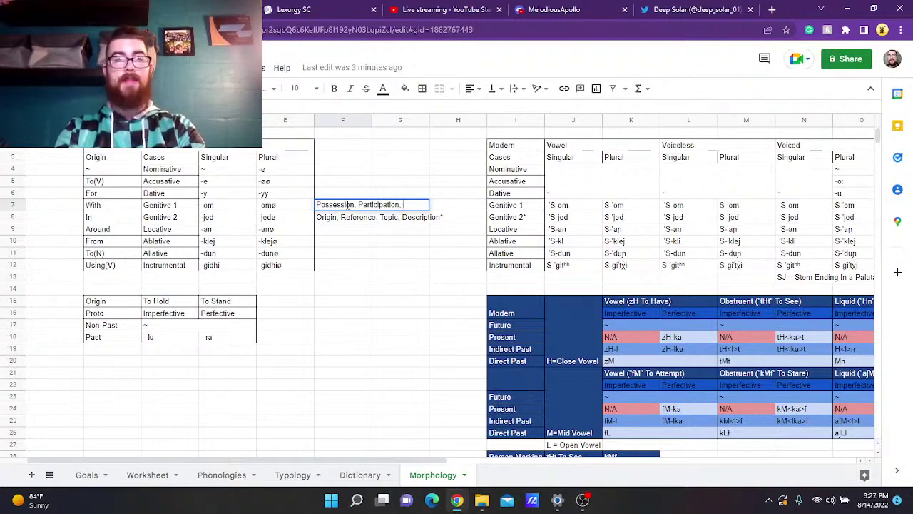
click(426, 243)
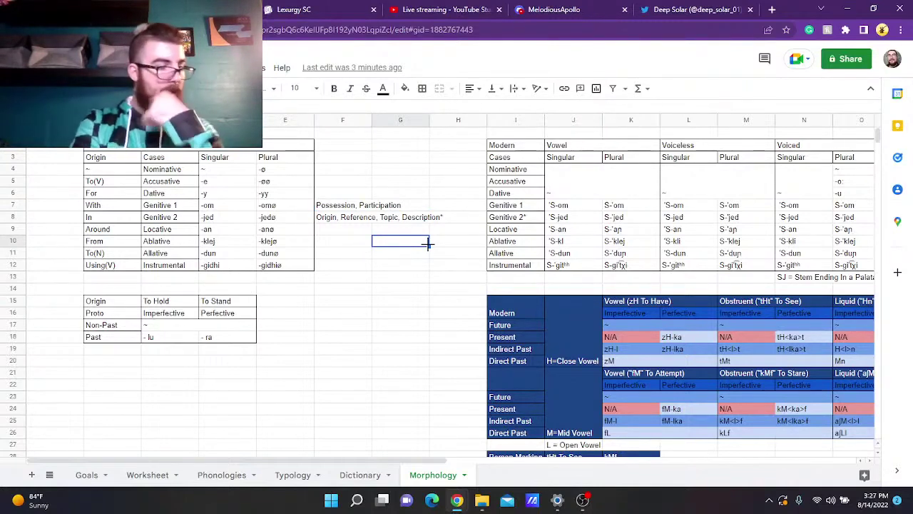
- Rename the Instrumental case in the modern case table to "INST/COMM"
click(518, 264)
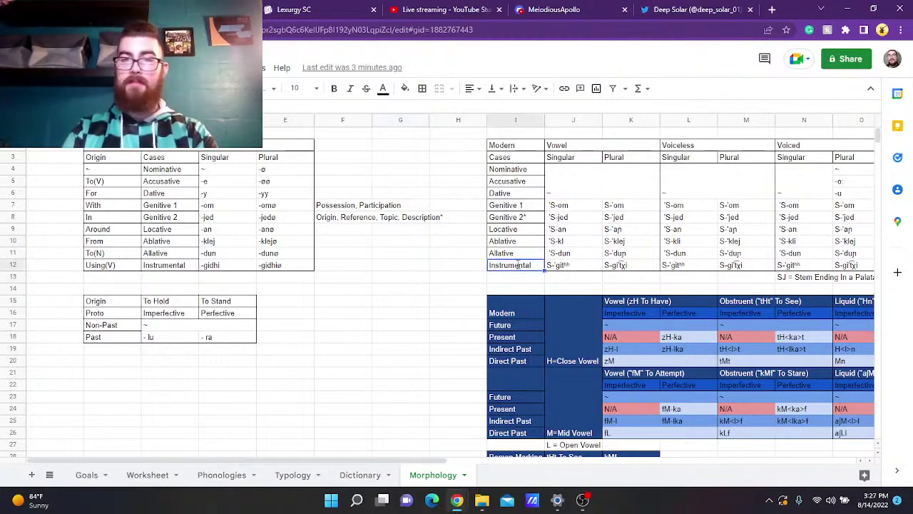
key(Return)
key(BackSpace)
key(BackSpace)
key(BackSpace)
key(BackSpace)
key(BackSpace)
key(BackSpace)
key(BackSpace)
key(BackSpace)
key(BackSpace)
key(BackSpace)
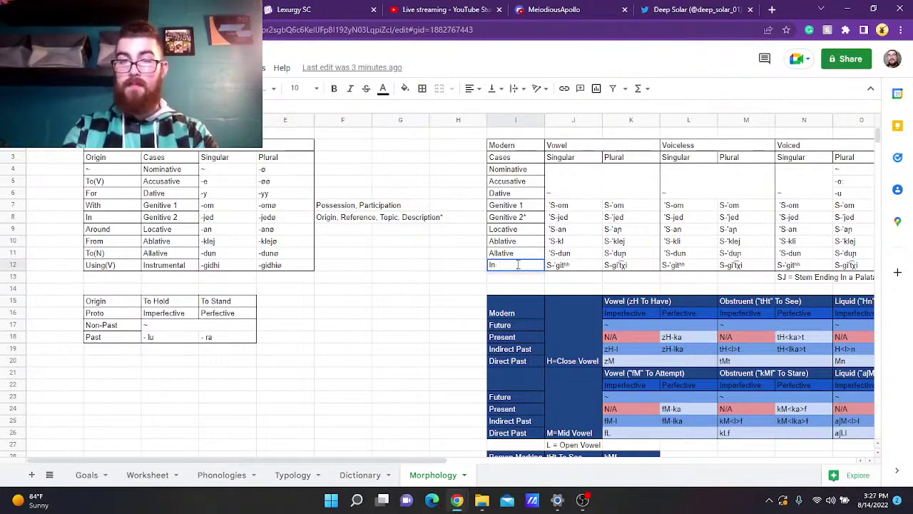
key(BackSpace)
text(NST)
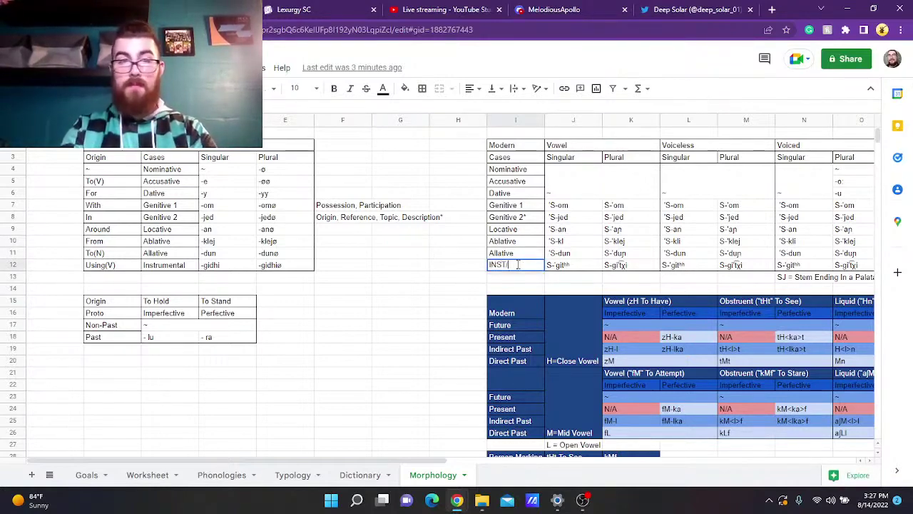
text(/COMM)
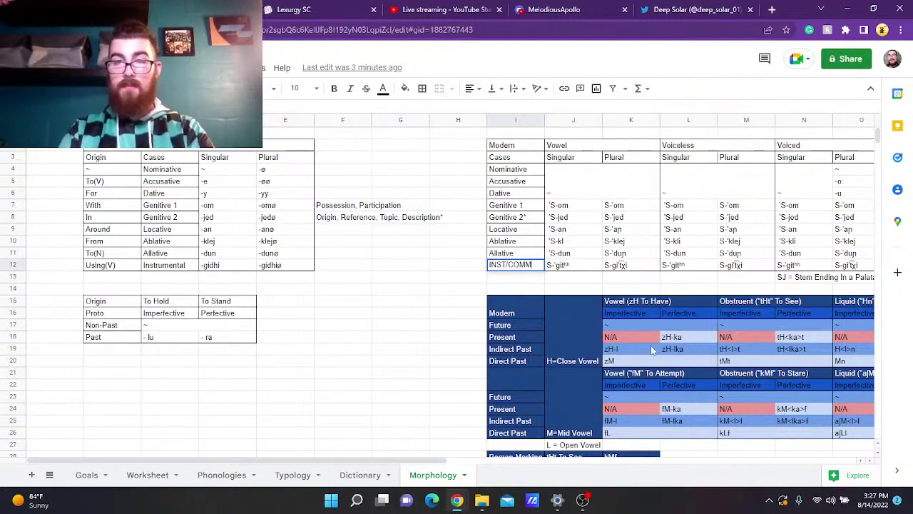
click(618, 291)
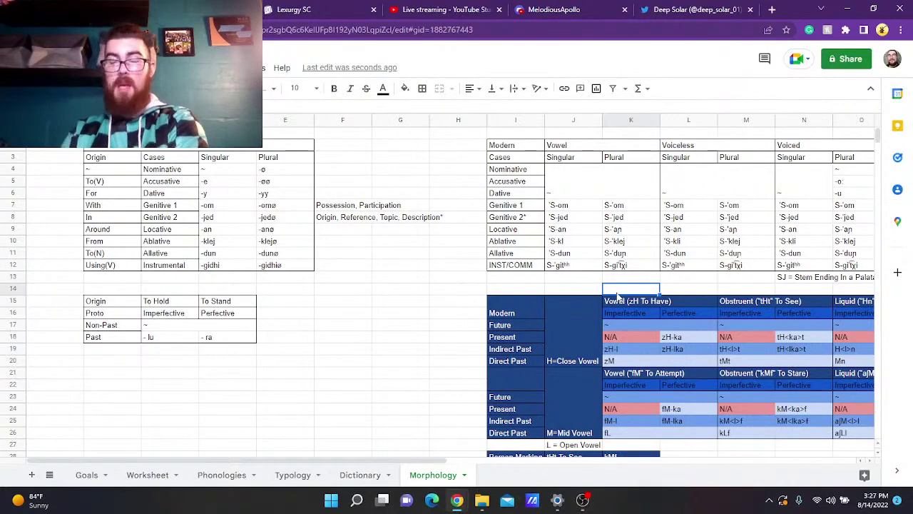
- Review the modern case names from Nominative to INST/COMM and the person marking forms for both example verbs
click(515, 263)
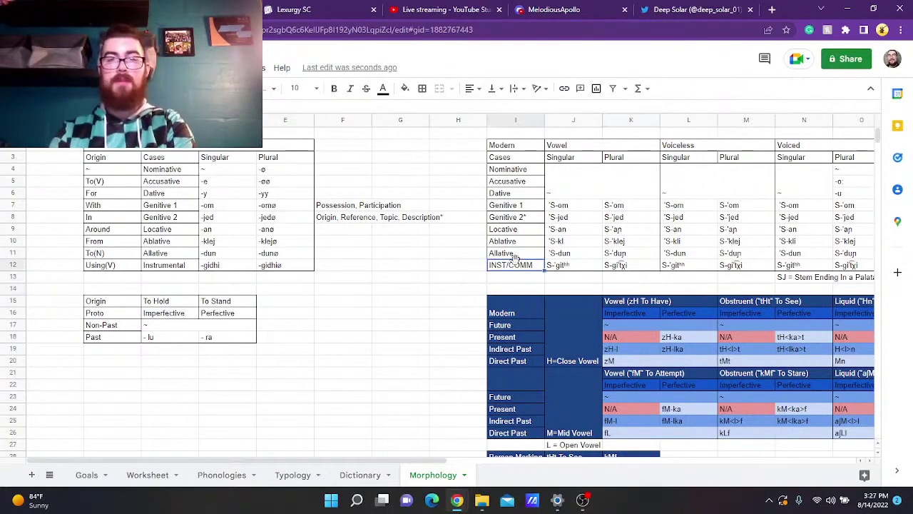
scroll(517, 173, right, 5)
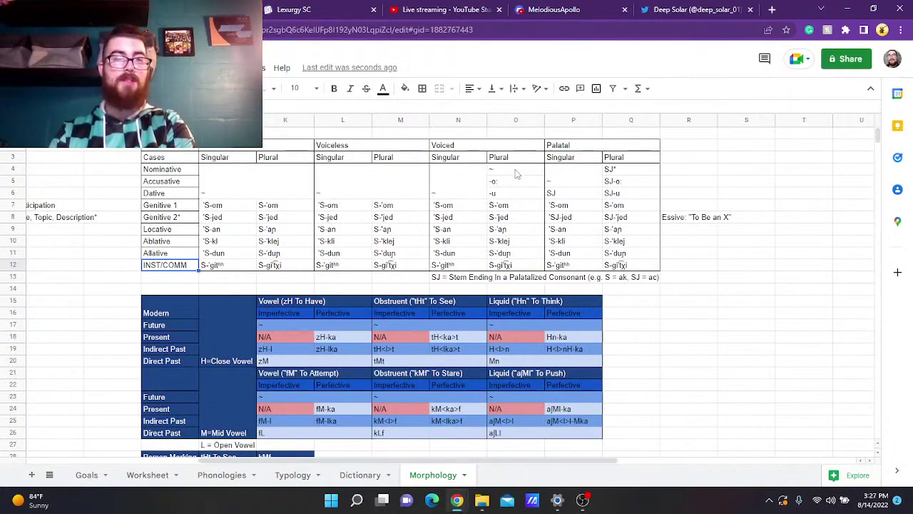
scroll(517, 174, left, 1)
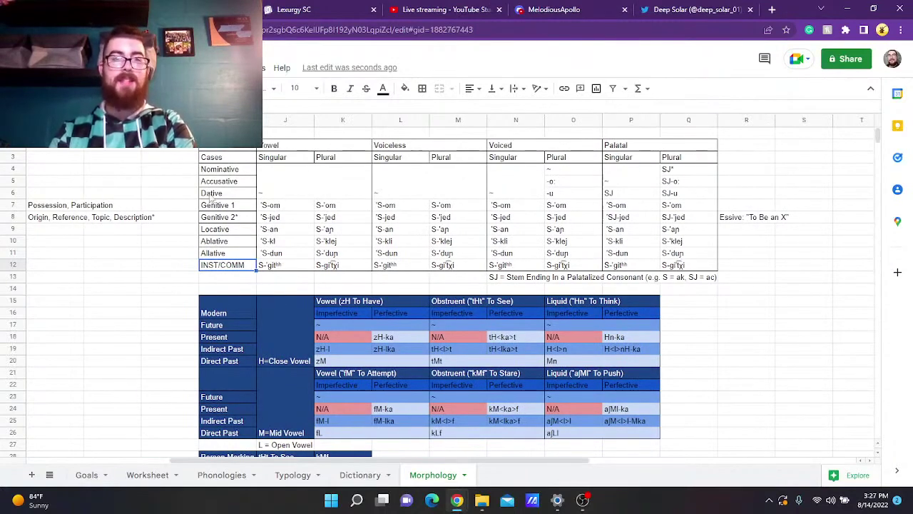
click(221, 171)
drag(223, 188, 230, 271)
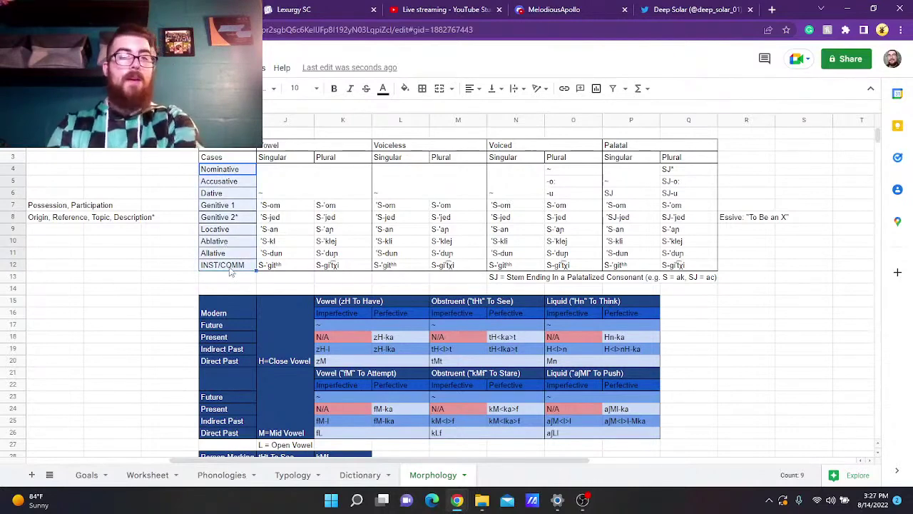
scroll(230, 271, down, 1)
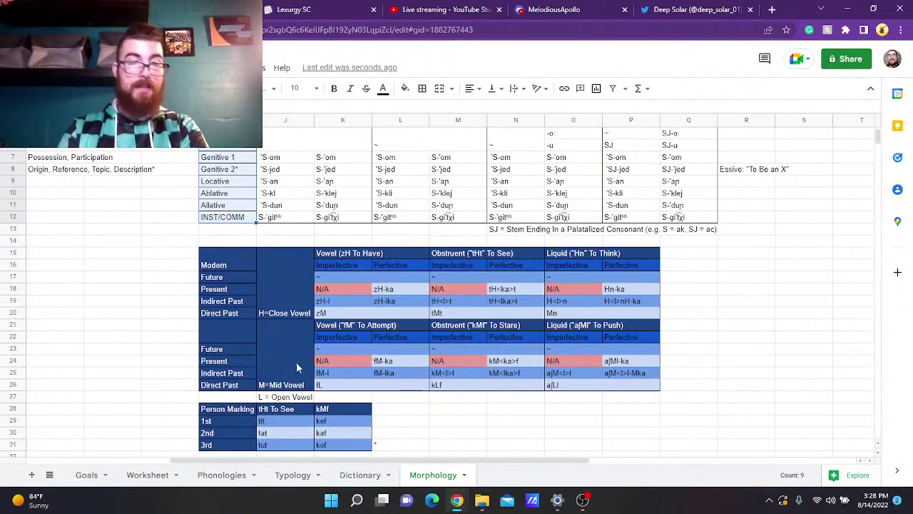
drag(276, 423, 339, 448)
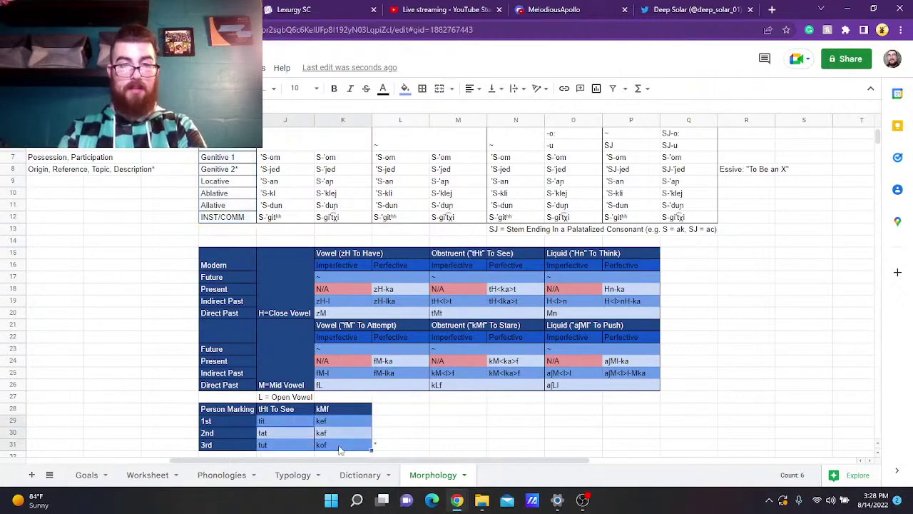
- Examine the modern case table's Nominative, Accusative and Dative forms across all stem types, plus the person marking table
scroll(389, 404, down, 2)
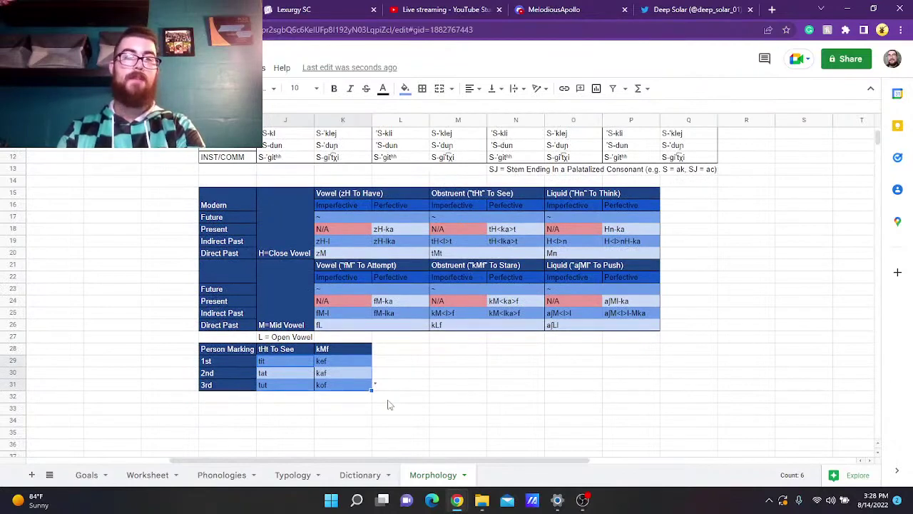
scroll(389, 404, up, 4)
scroll(389, 404, down, 2)
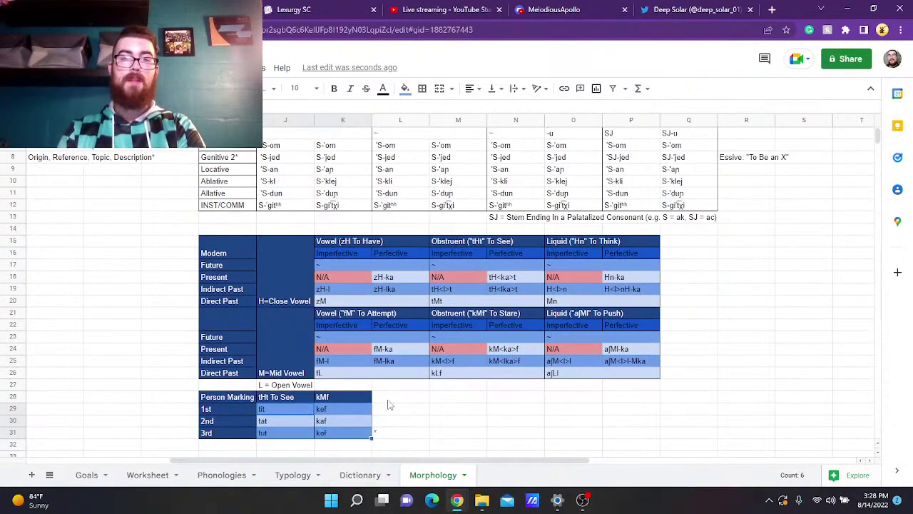
scroll(388, 405, up, 2)
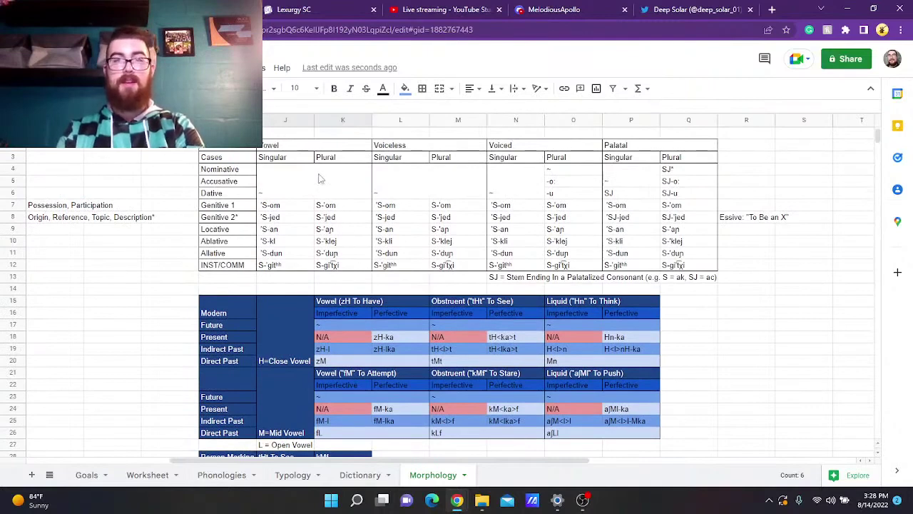
drag(320, 179, 546, 184)
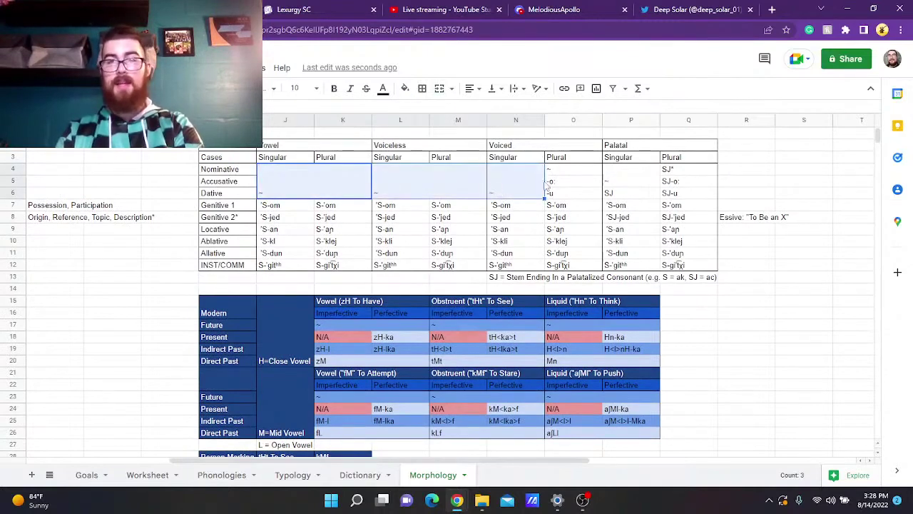
ctrl+click(615, 182)
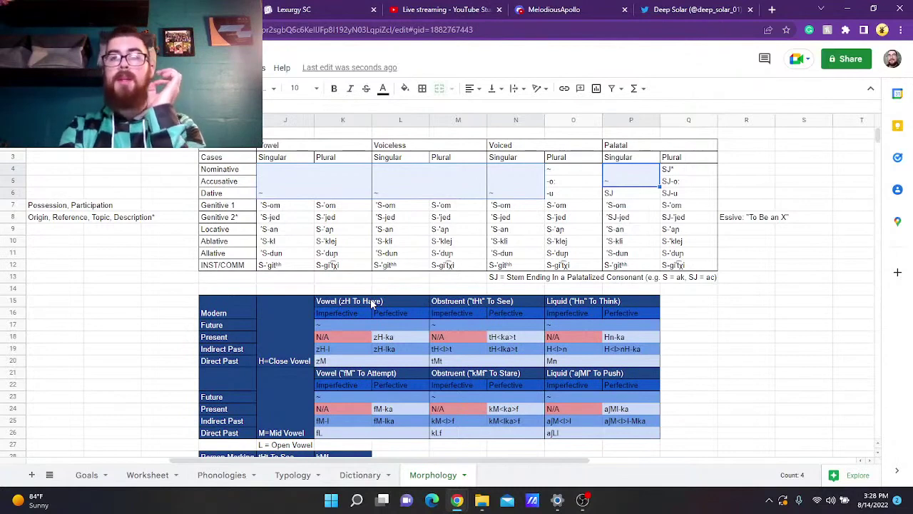
click(646, 189)
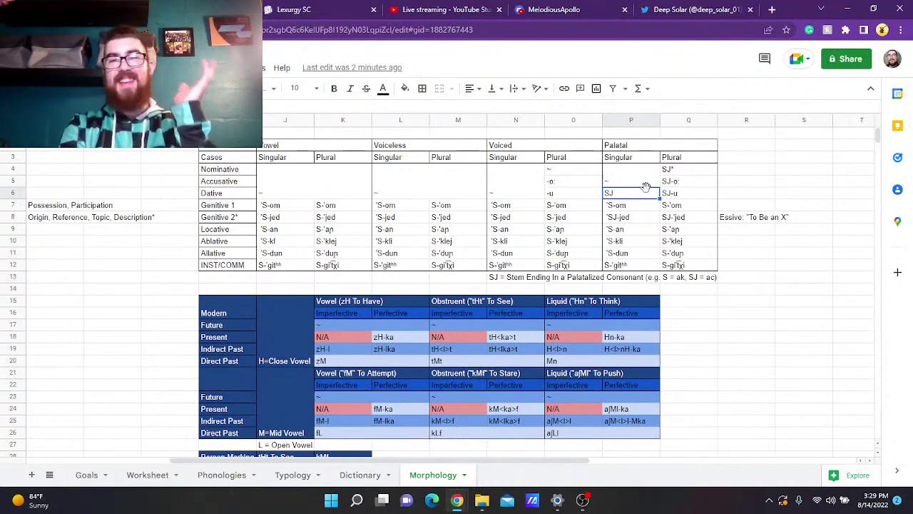
scroll(645, 189, down, 5)
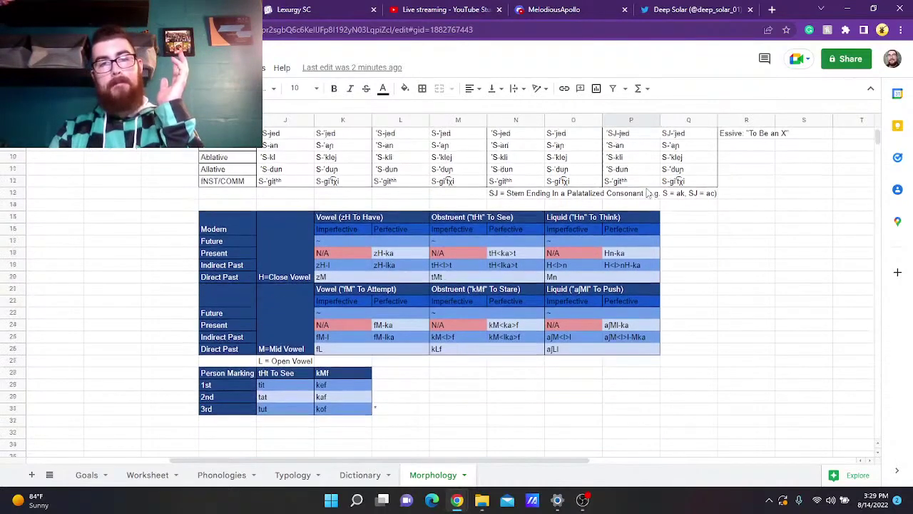
drag(294, 373, 327, 373)
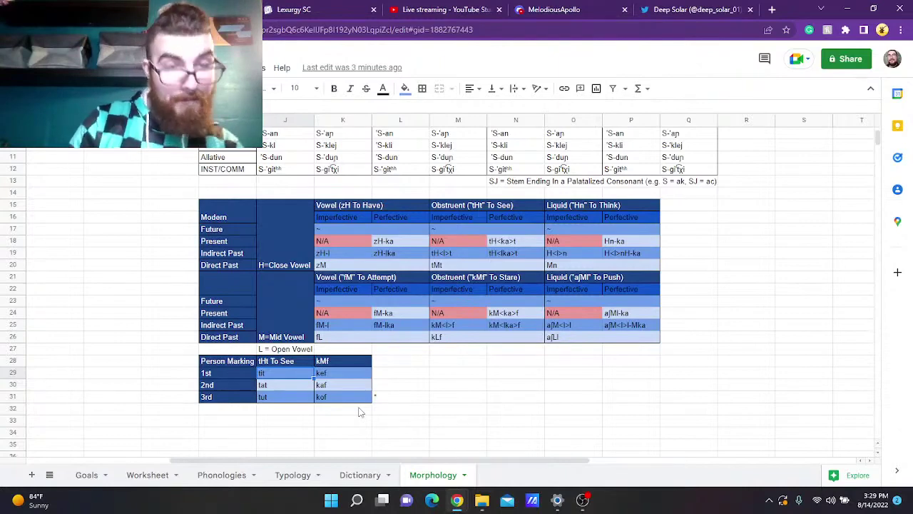
scroll(360, 412, up, 1)
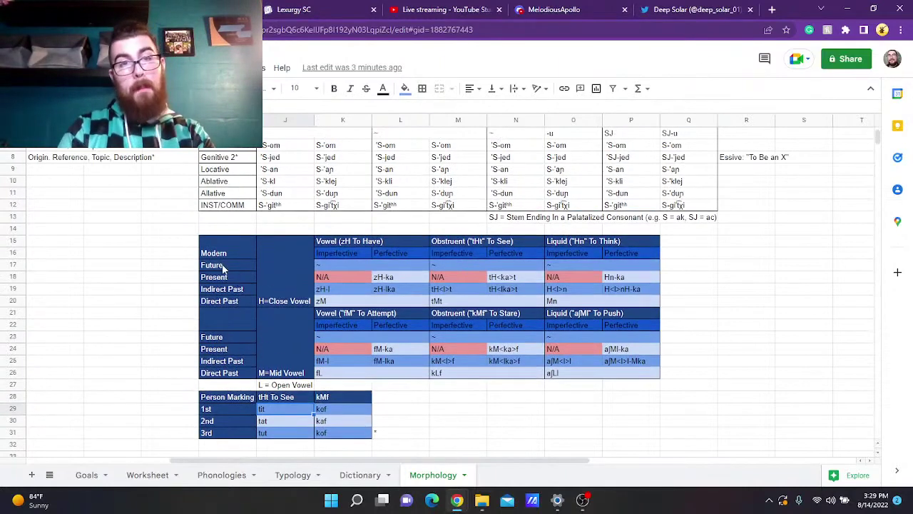
- Rename the INST/COMM case in the modern case table to "Adverbial"
double_click(221, 206)
key(BackSpace)
key(BackSpace)
key(BackSpace)
key(BackSpace)
key(BackSpace)
key(BackSpace)
key(BackSpace)
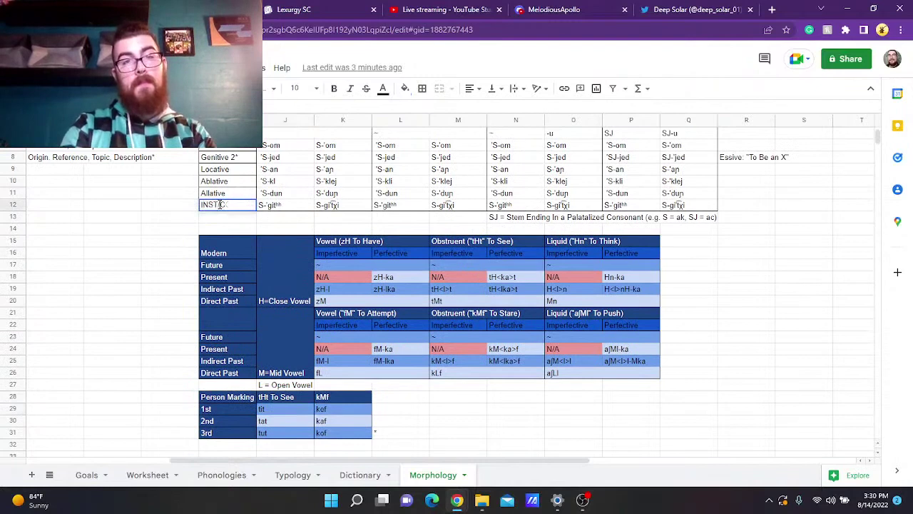
key(BackSpace)
key(BackSpace)
text(Ad)
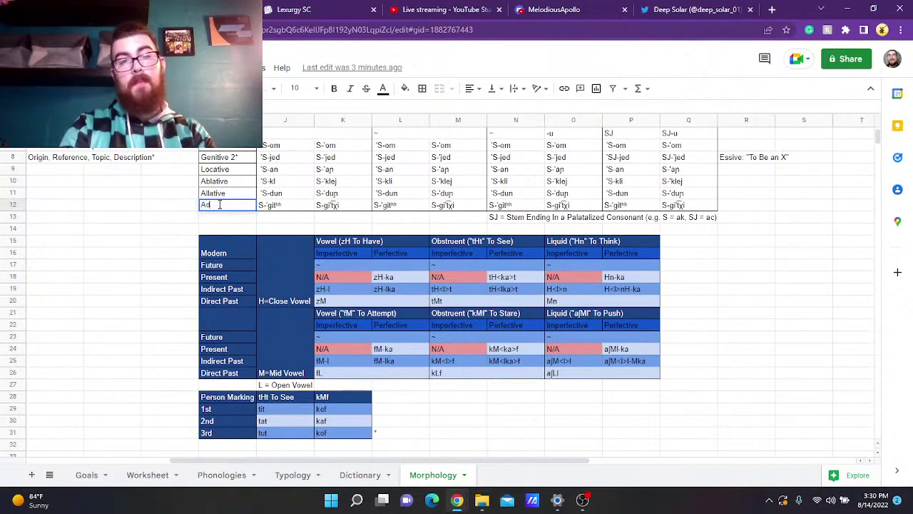
text(verbial)
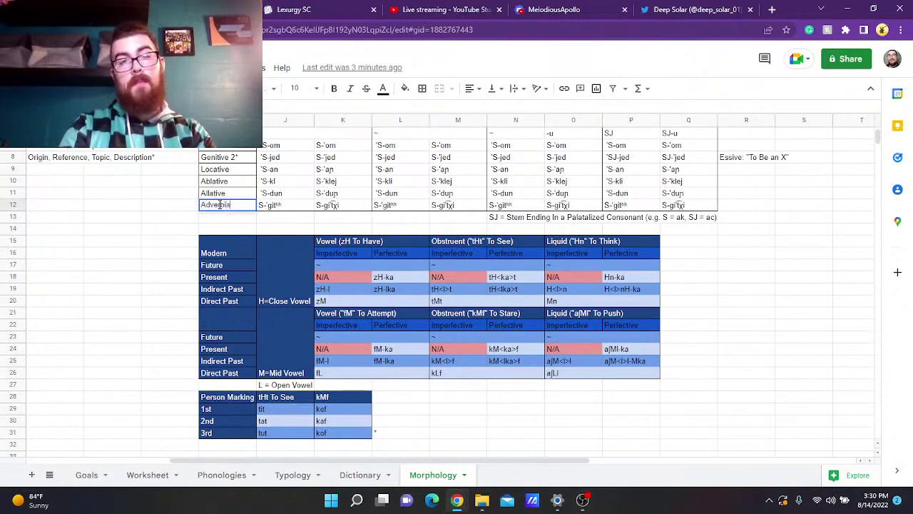
click(278, 221)
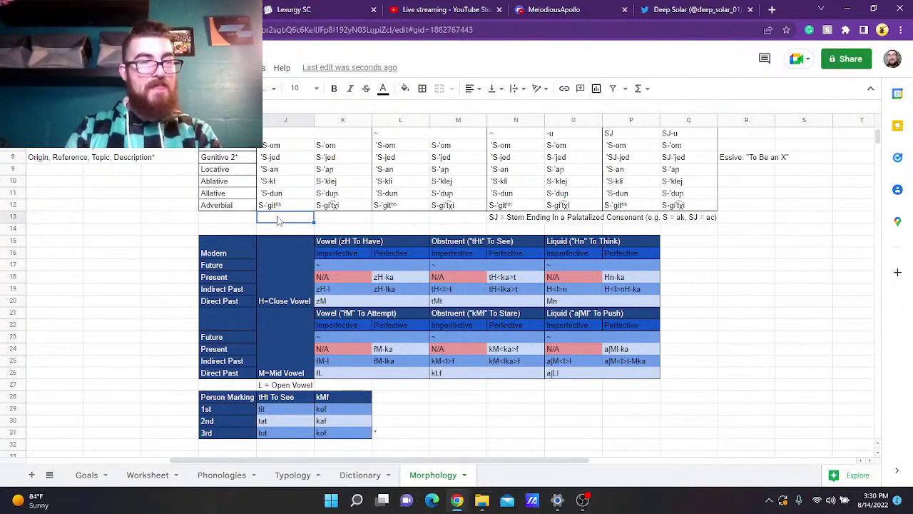
- Review the person marking forms of both example verbs and the Future to Direct Past forms of the close-vowel verbs
scroll(278, 220, down, 2)
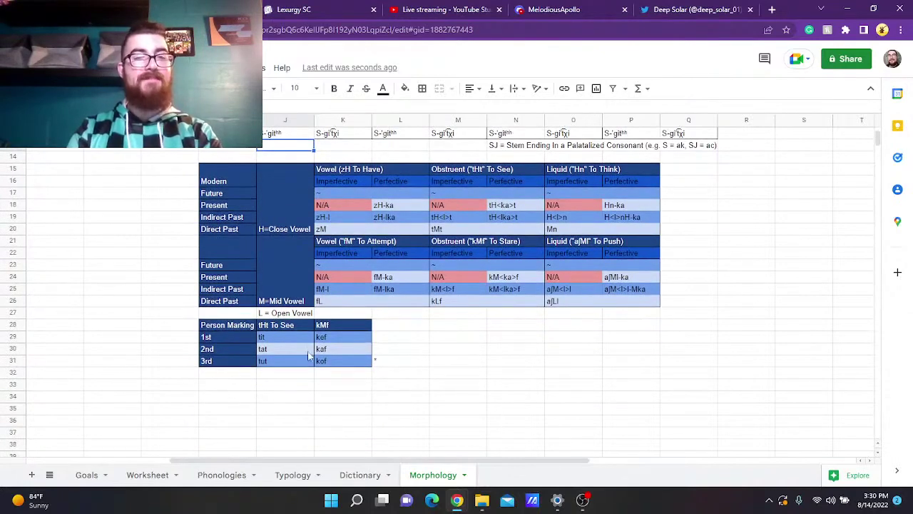
drag(296, 337, 338, 364)
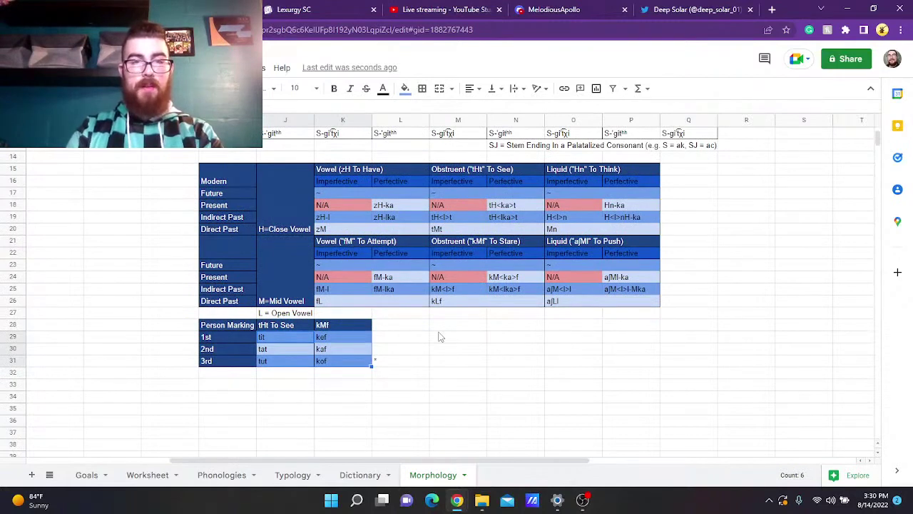
click(400, 353)
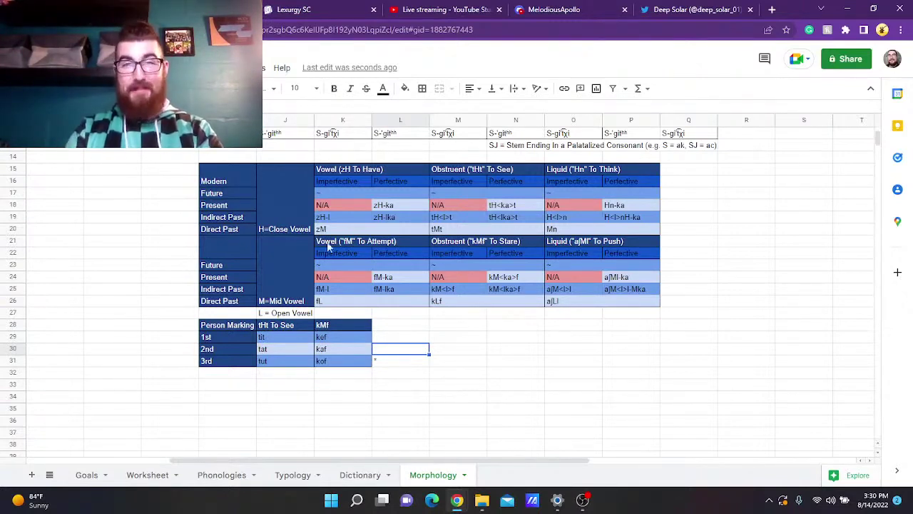
click(330, 195)
drag(420, 209, 550, 236)
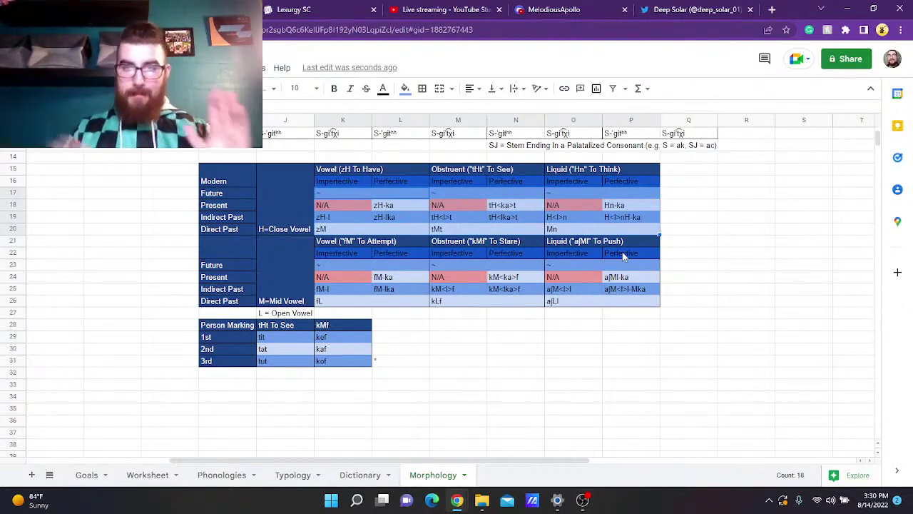
click(427, 314)
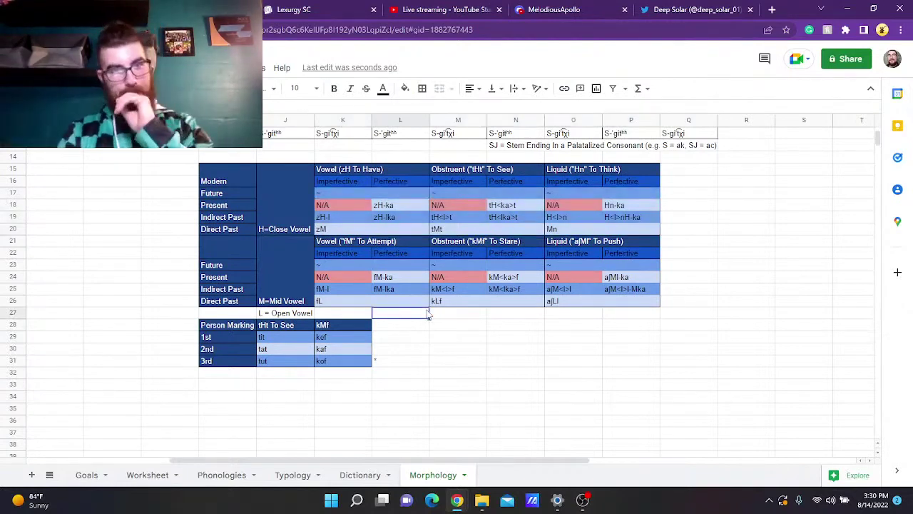
- Compare the proto-language's Non-Past and Past verb endings with the modern Present, Indirect Past and Direct Past forms of "zH To Have"
scroll(215, 228, left, 5)
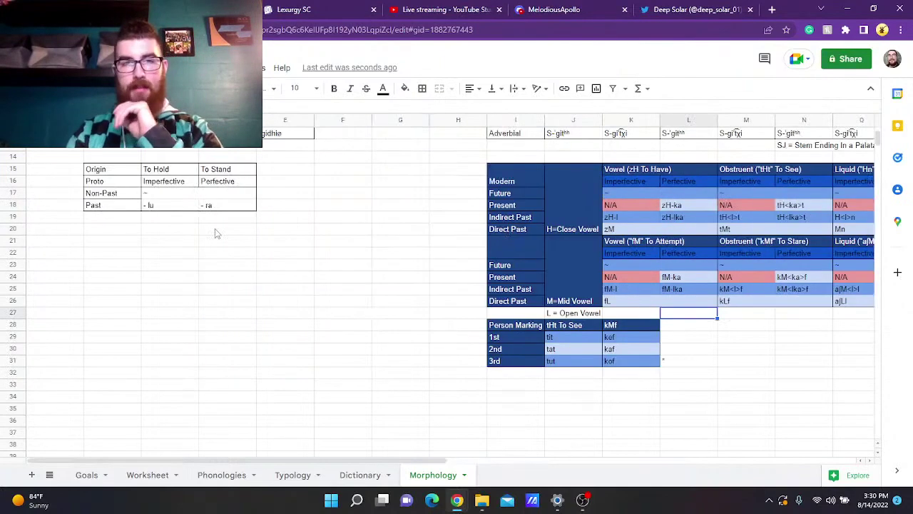
drag(171, 197, 211, 215)
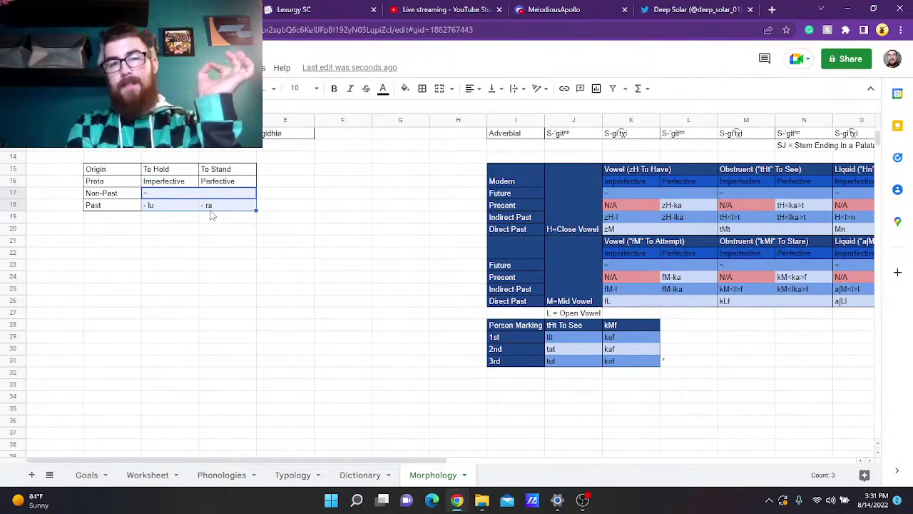
click(211, 208)
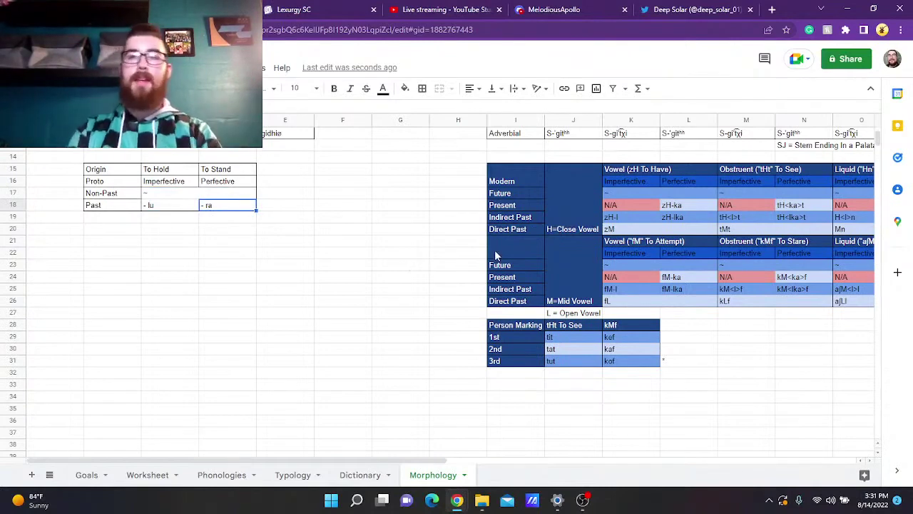
click(682, 225)
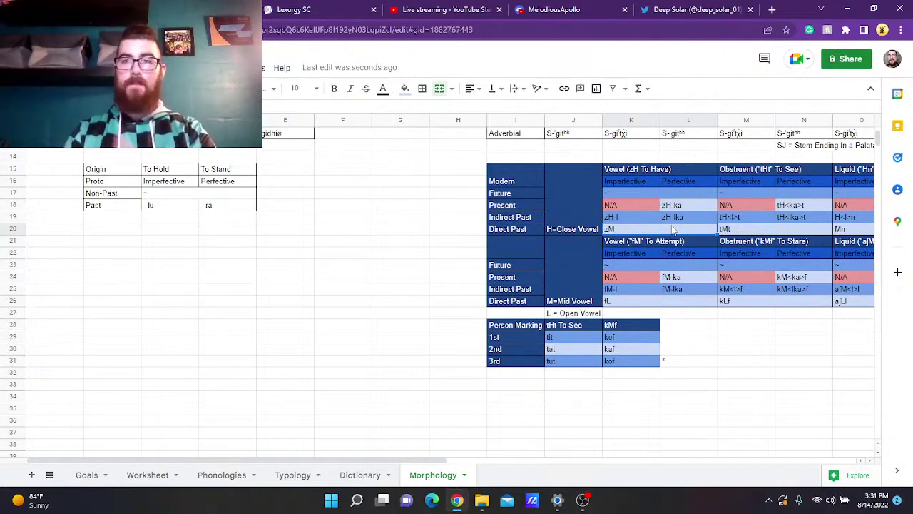
click(687, 219)
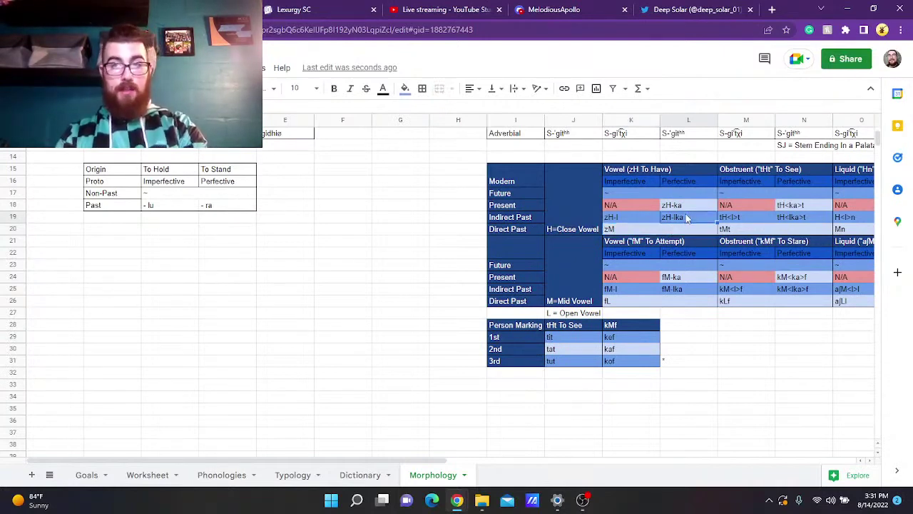
scroll(687, 219, right, 1)
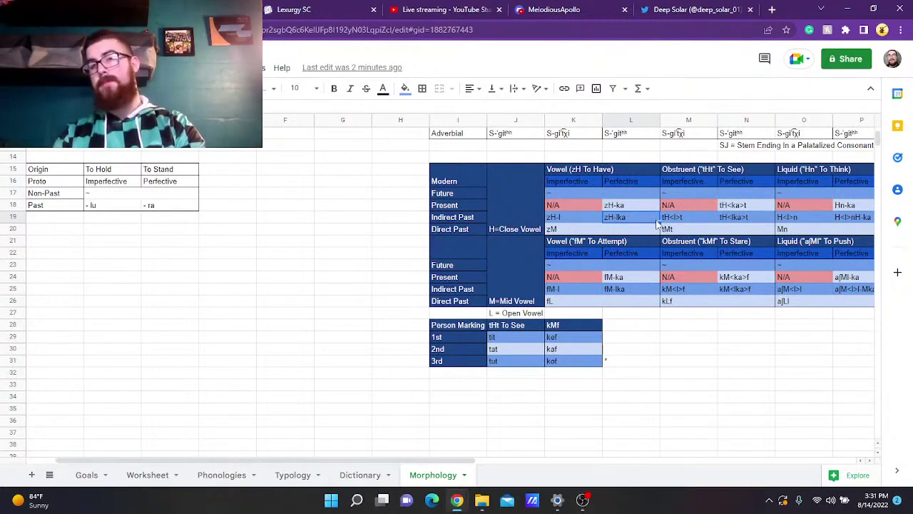
click(641, 206)
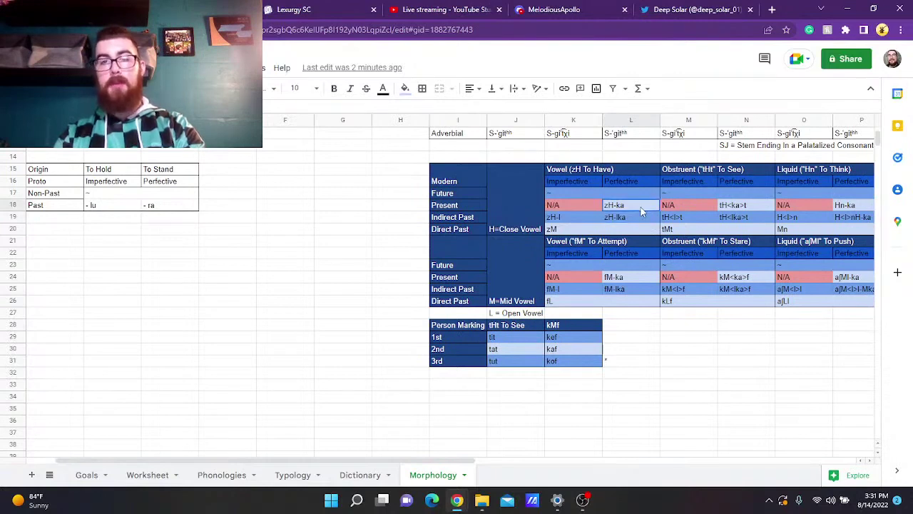
drag(641, 207, 642, 221)
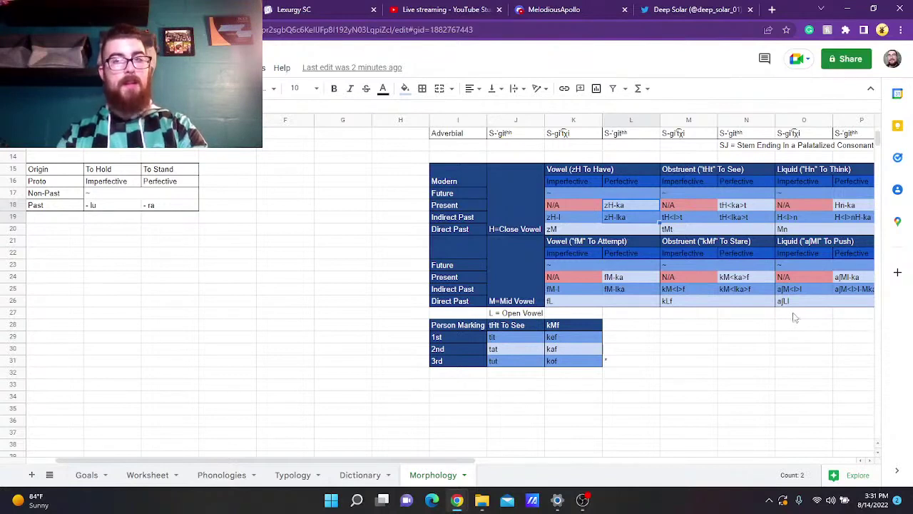
click(639, 208)
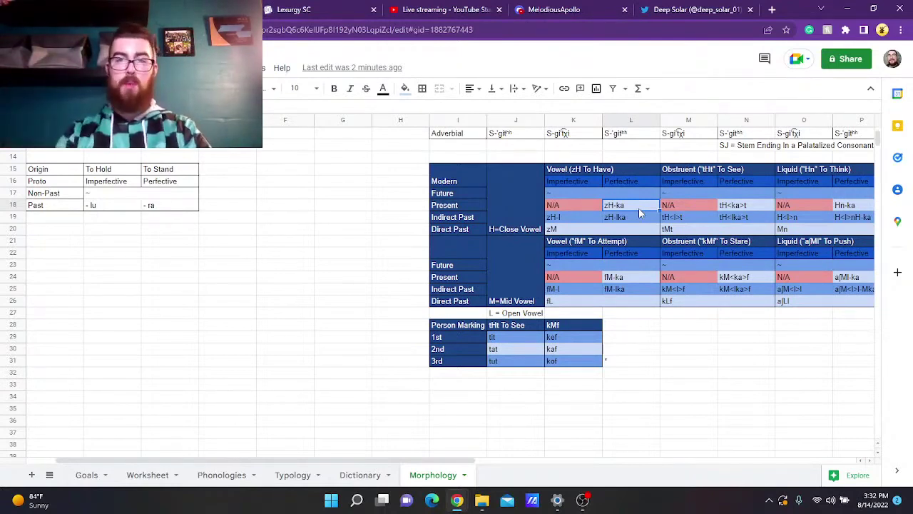
click(588, 211)
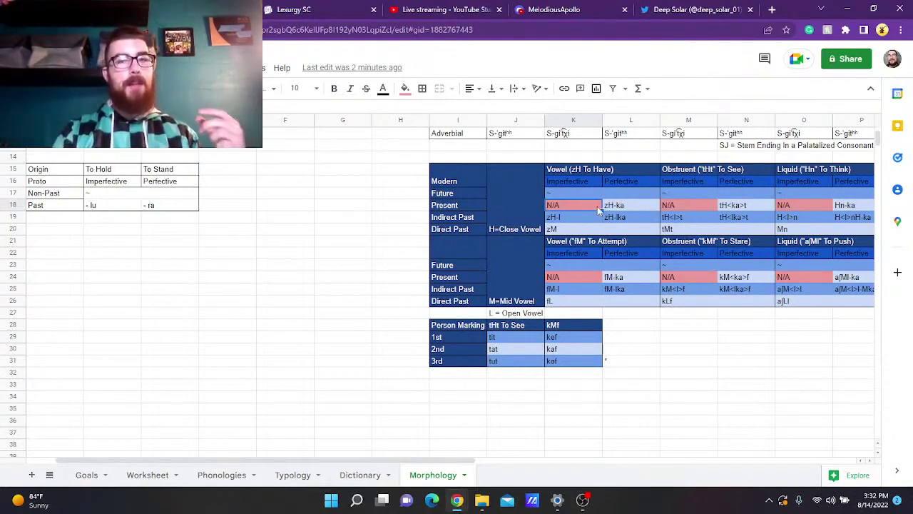
- Examine the æ and ɑ vowels on the Phonologies sheet and the modern vowel-stem verb forms of zH and fM on the Morphology sheet
key(shift+Right)
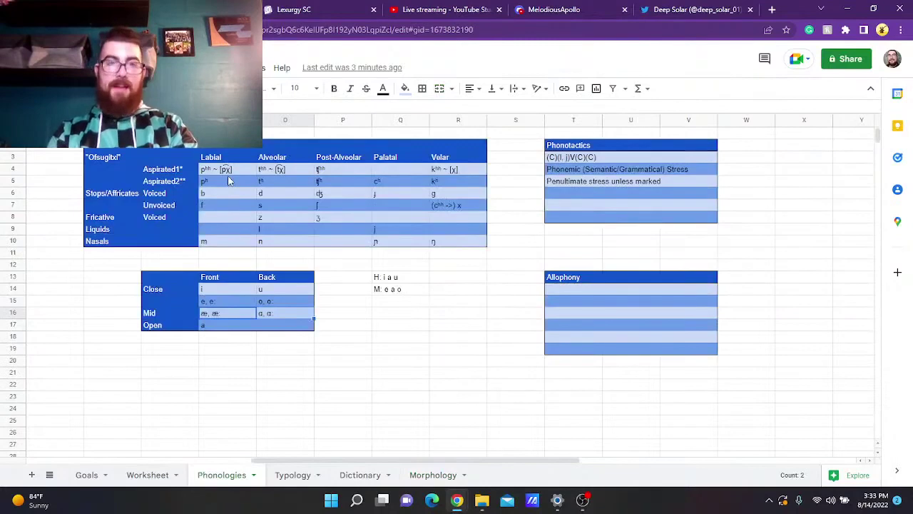
mouse_move(382, 499)
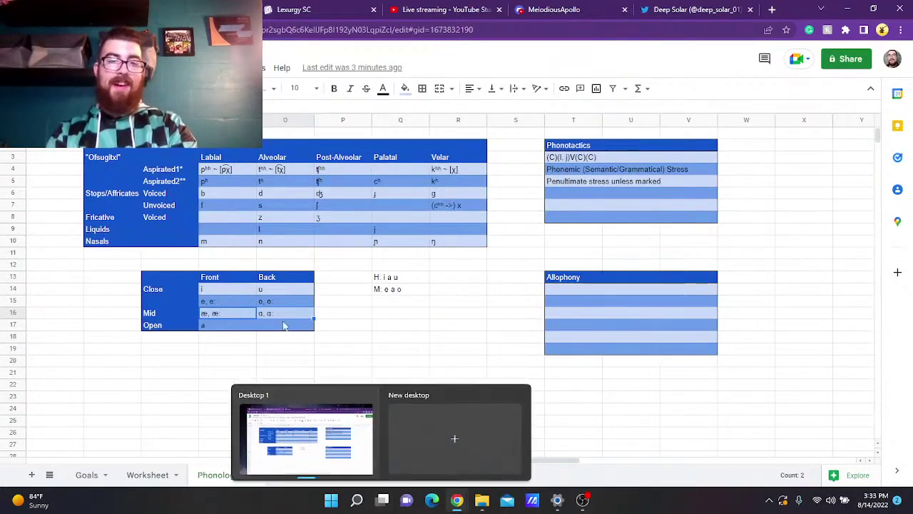
click(421, 478)
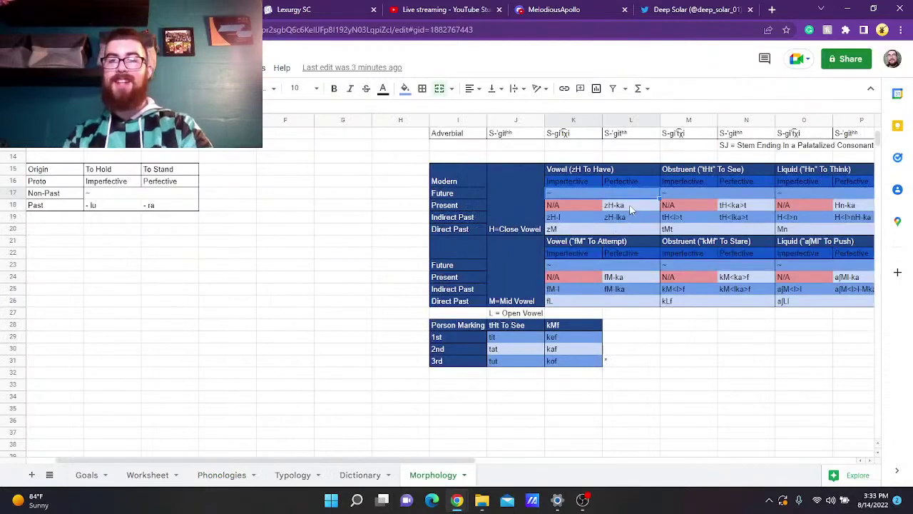
click(629, 207)
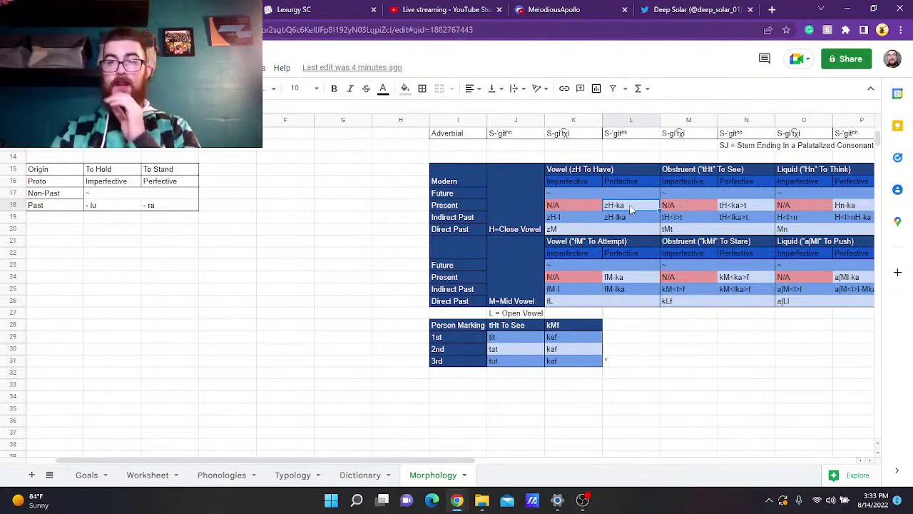
scroll(630, 209, right, 2)
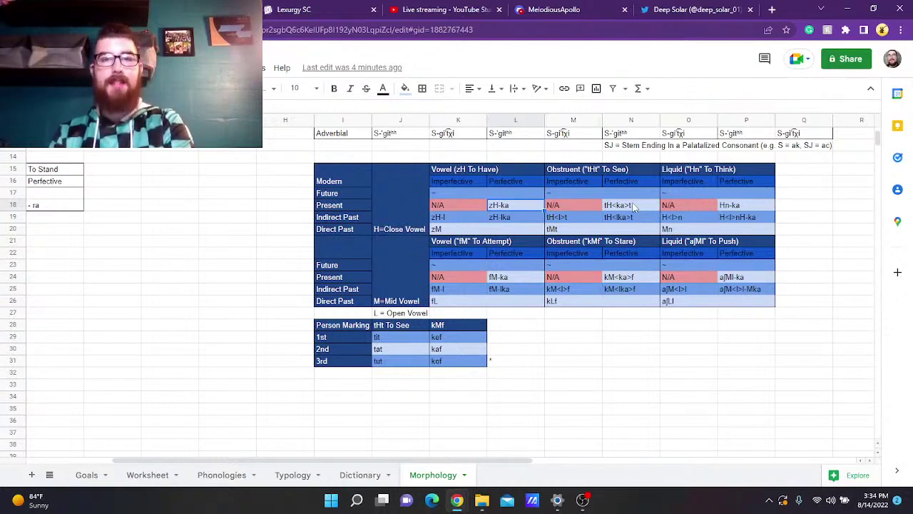
click(453, 219)
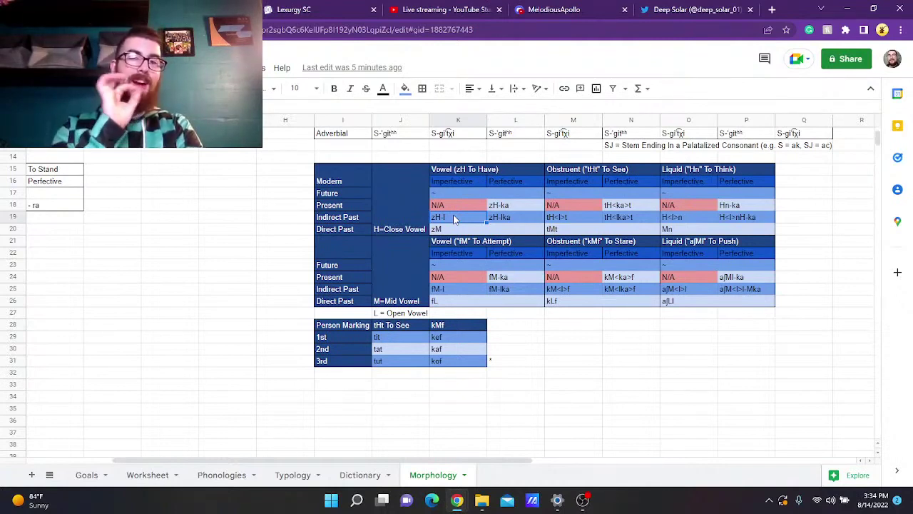
click(453, 304)
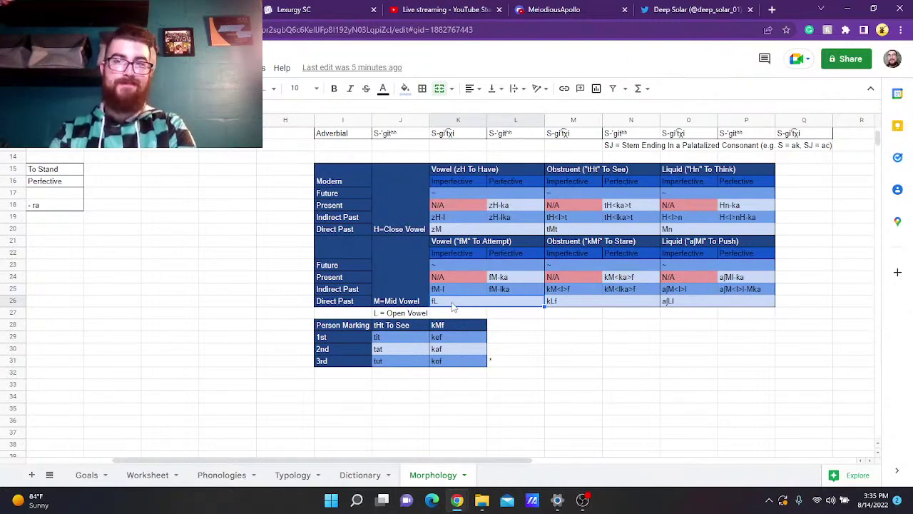
- Highlight the modern case table from Nominative to Adverbial across the vowel, voiceless, voiced and palatal stems
scroll(452, 306, right, 2)
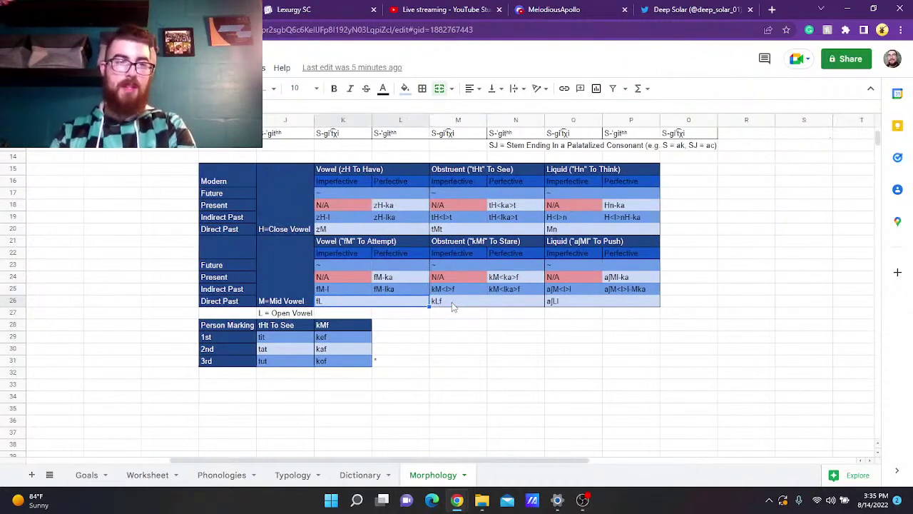
scroll(452, 307, up, 2)
scroll(452, 307, up, 2)
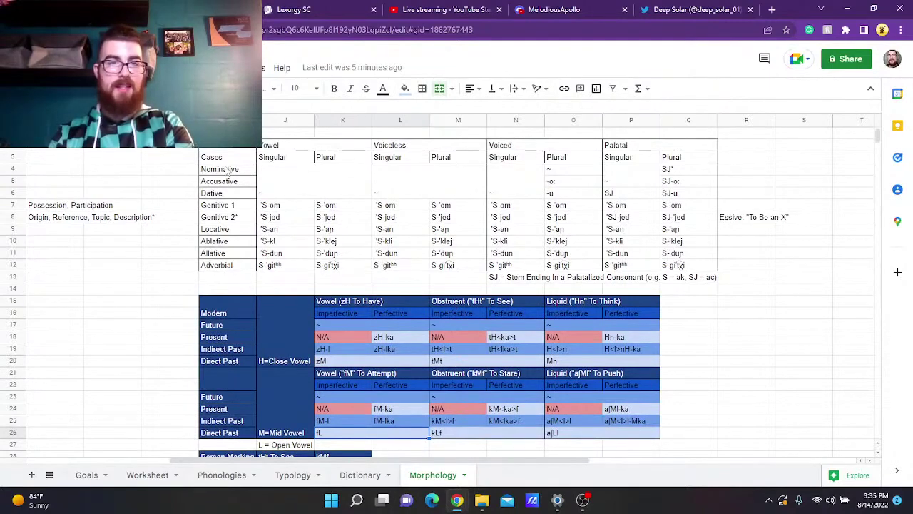
drag(230, 169, 451, 229)
drag(618, 228, 672, 271)
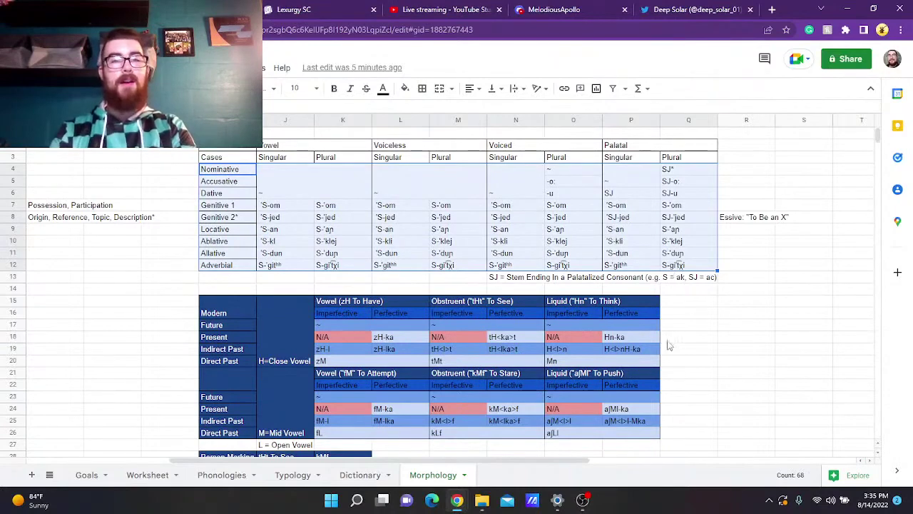
- Highlight the modern verb forms for the close-vowel and mid-vowel stems, followed by the whole Person Marking table
scroll(669, 344, down, 1)
drag(350, 293, 590, 402)
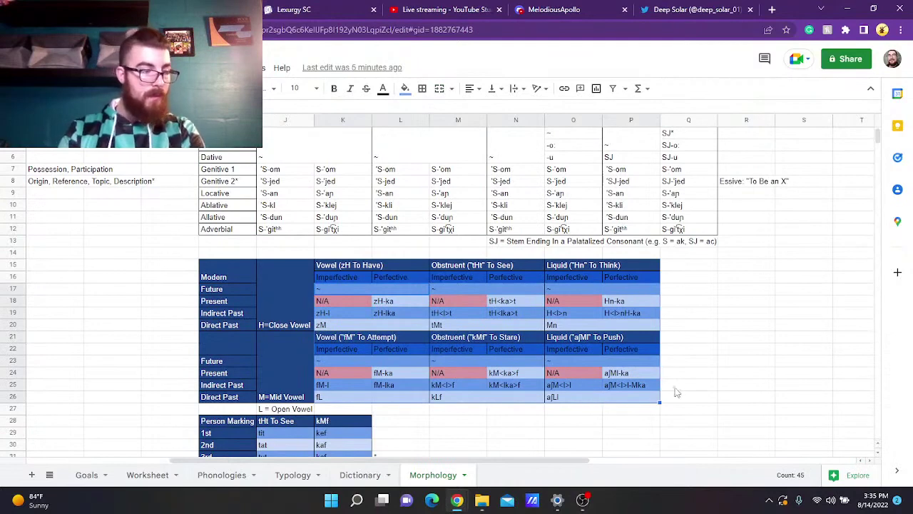
scroll(677, 391, down, 2)
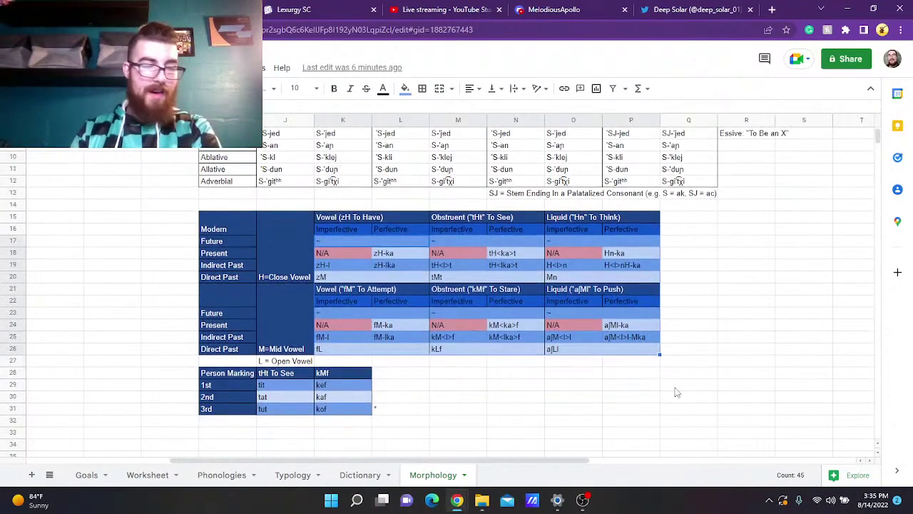
drag(239, 363, 341, 399)
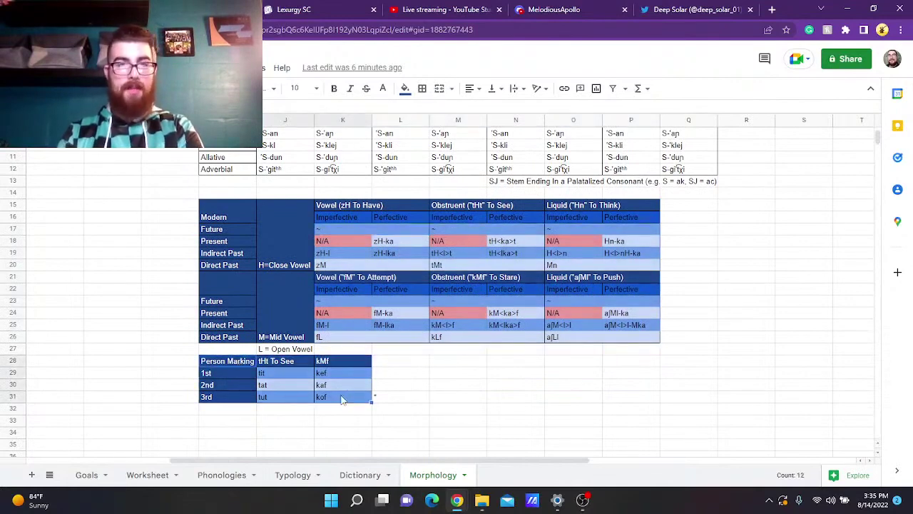
- Return to the noun case table and highlight its endings down to the Adverbial plural of palatal stems
scroll(418, 386, up, 3)
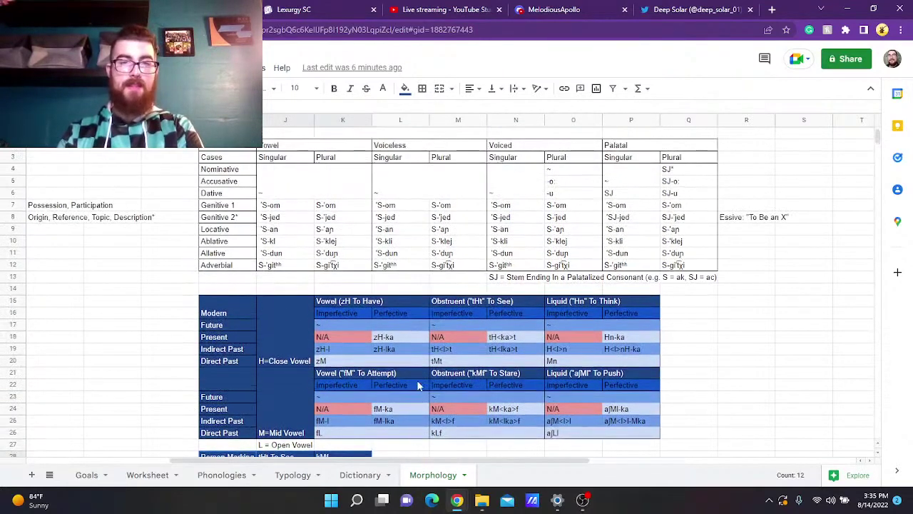
scroll(238, 193, down, 2)
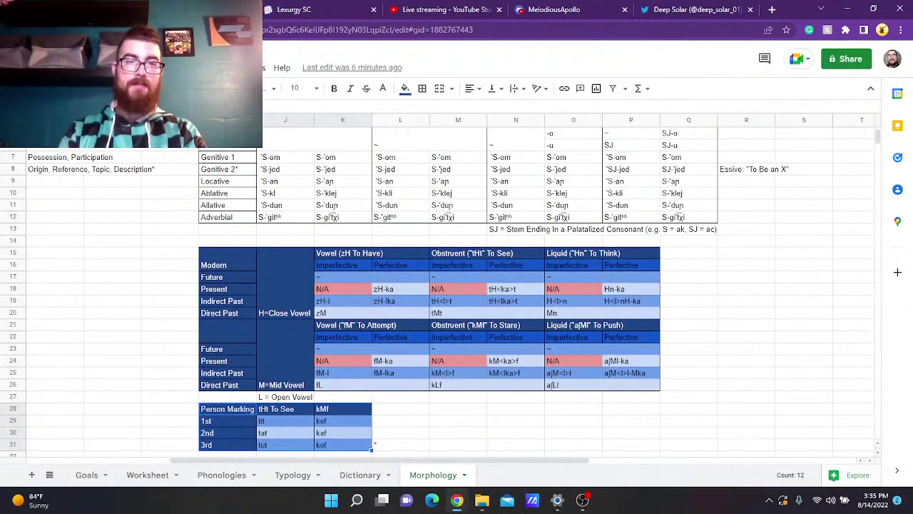
drag(229, 136, 680, 218)
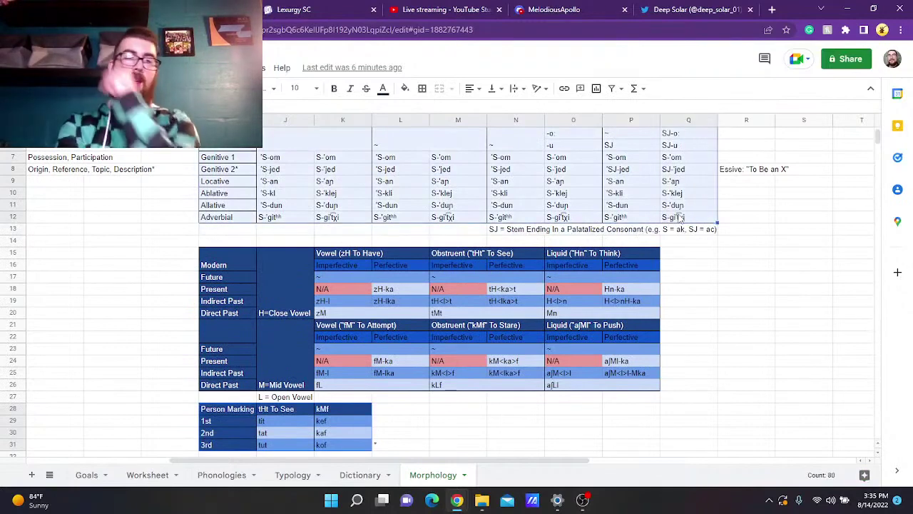